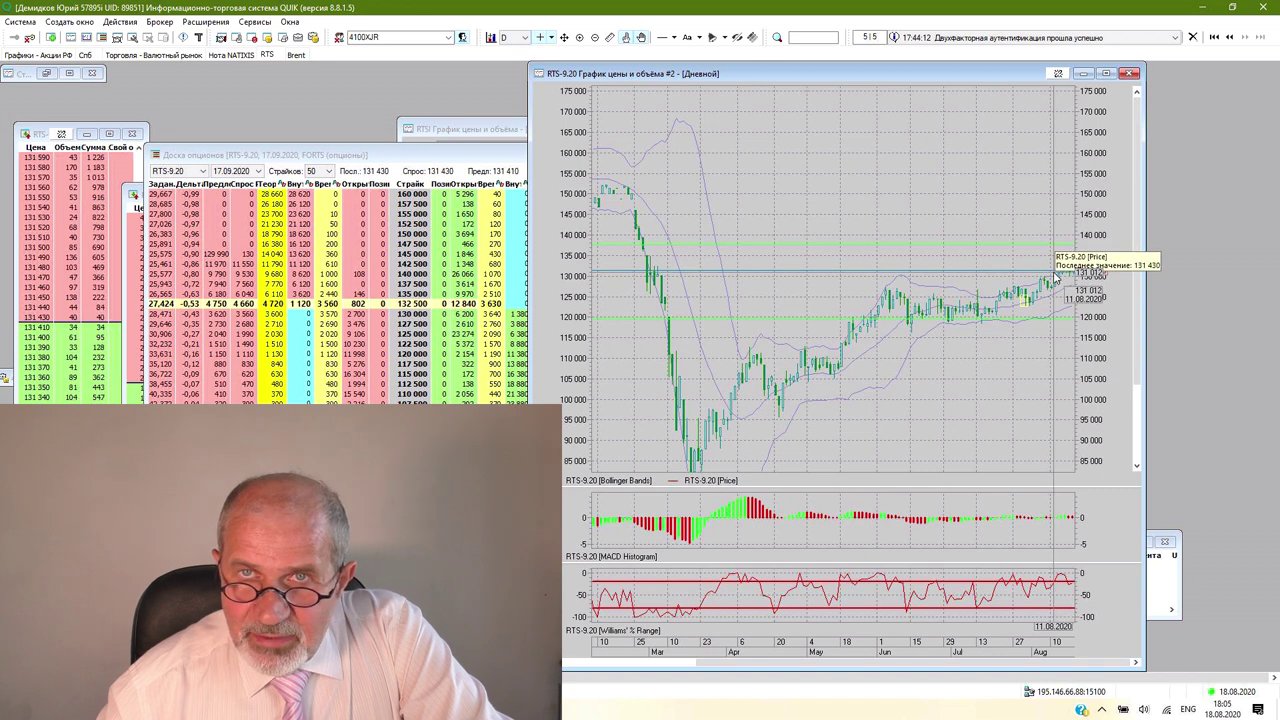
# - Switch to the Excel workbook and review the current price, the index fall level and the index rise level
pyautogui.moveTo(1052, 273)
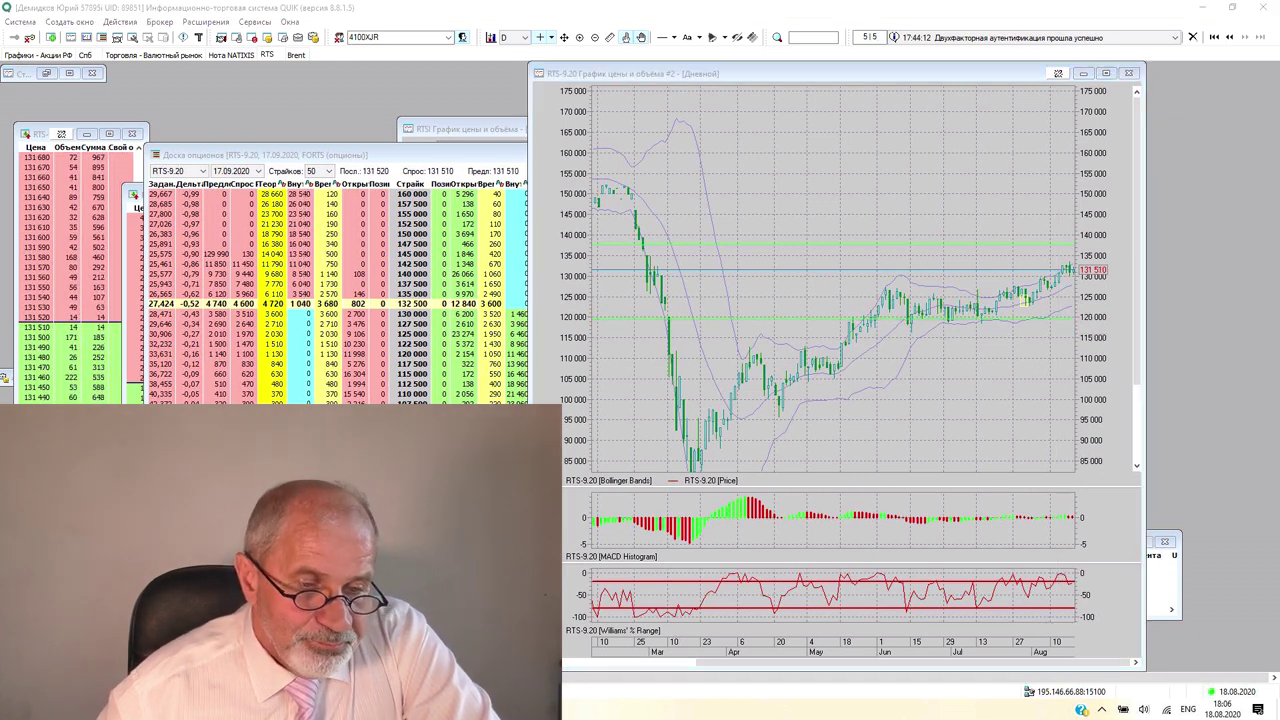
pyautogui.hotkey('alt', 'Tab')
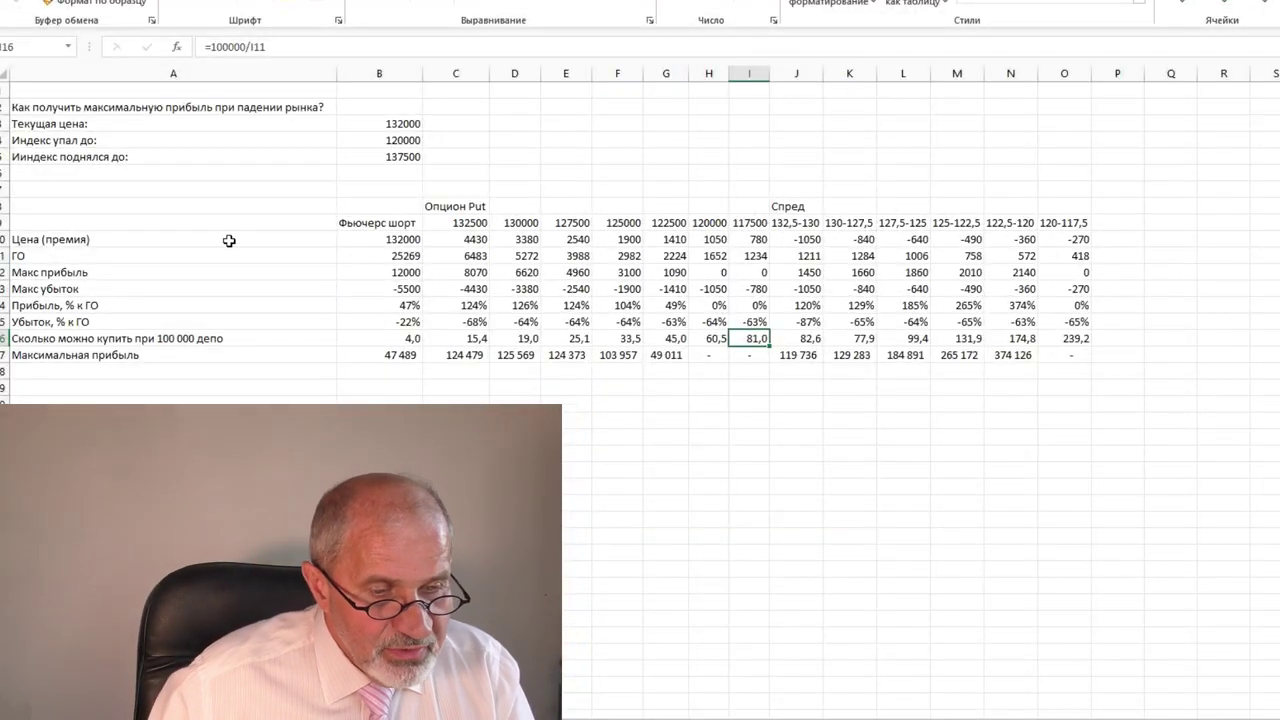
pyautogui.click(368, 240)
pyautogui.click(97, 240)
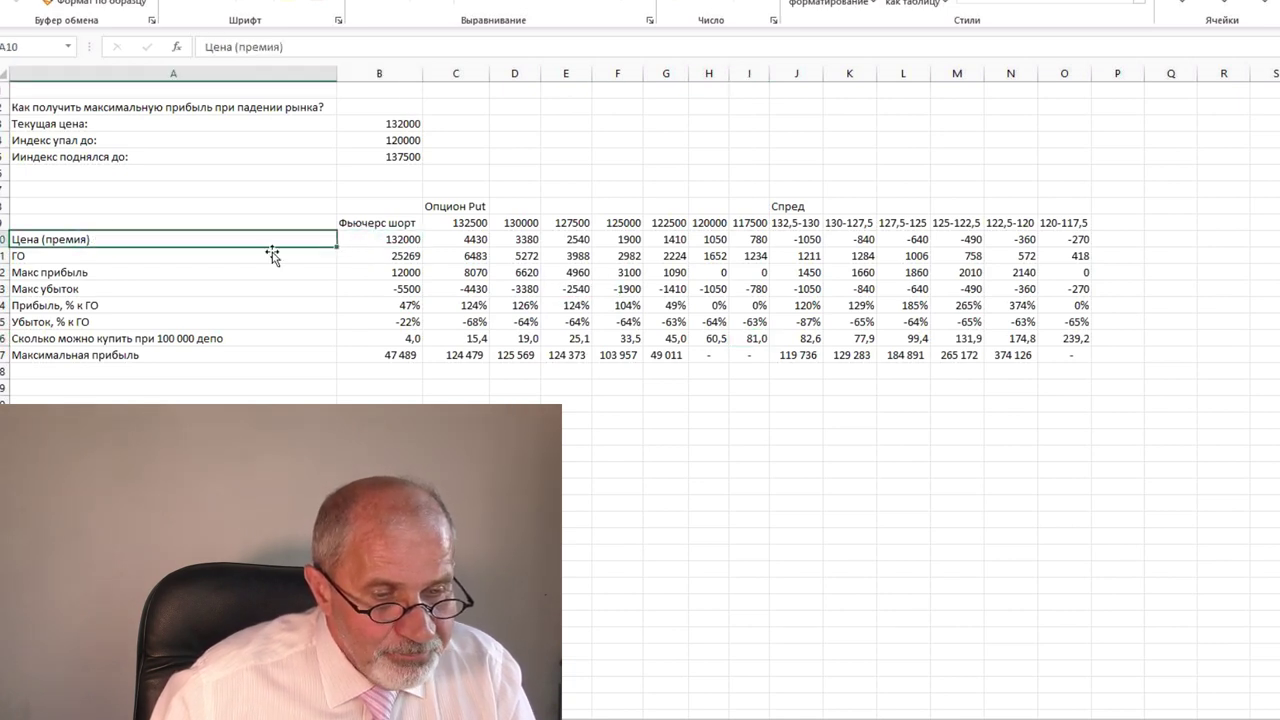
pyautogui.click(371, 241)
pyautogui.click(395, 124)
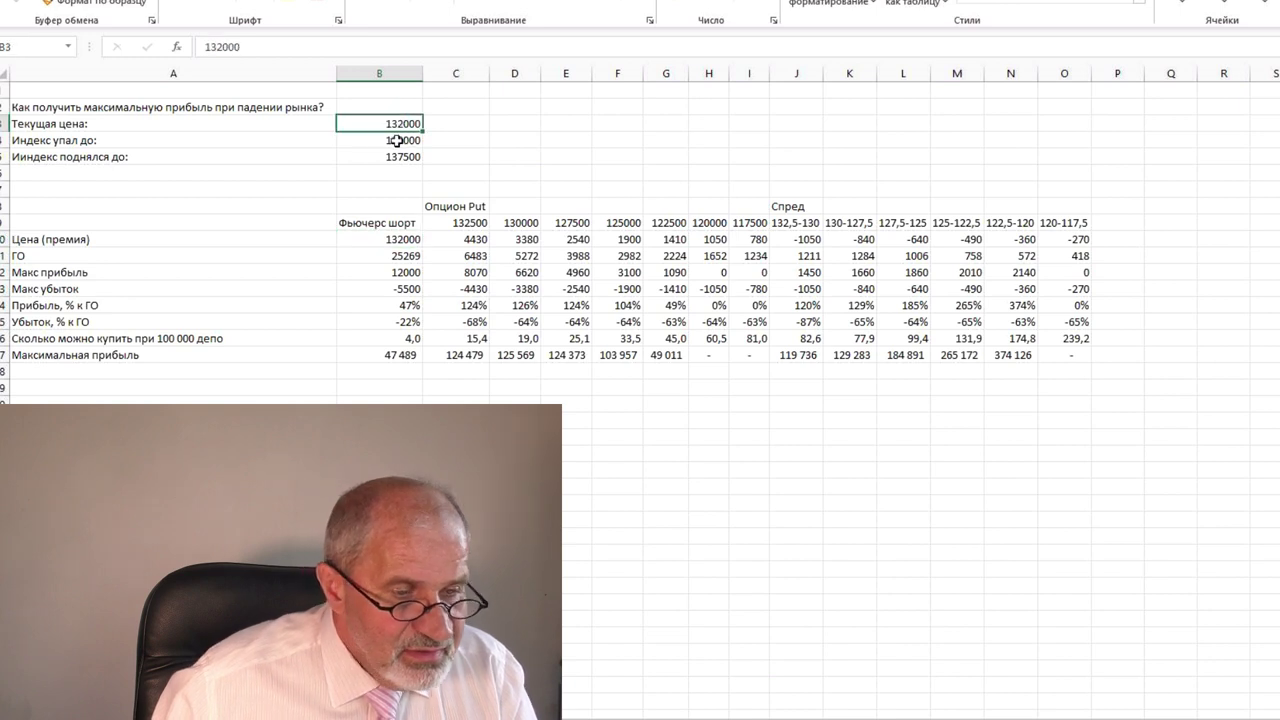
pyautogui.click(396, 141)
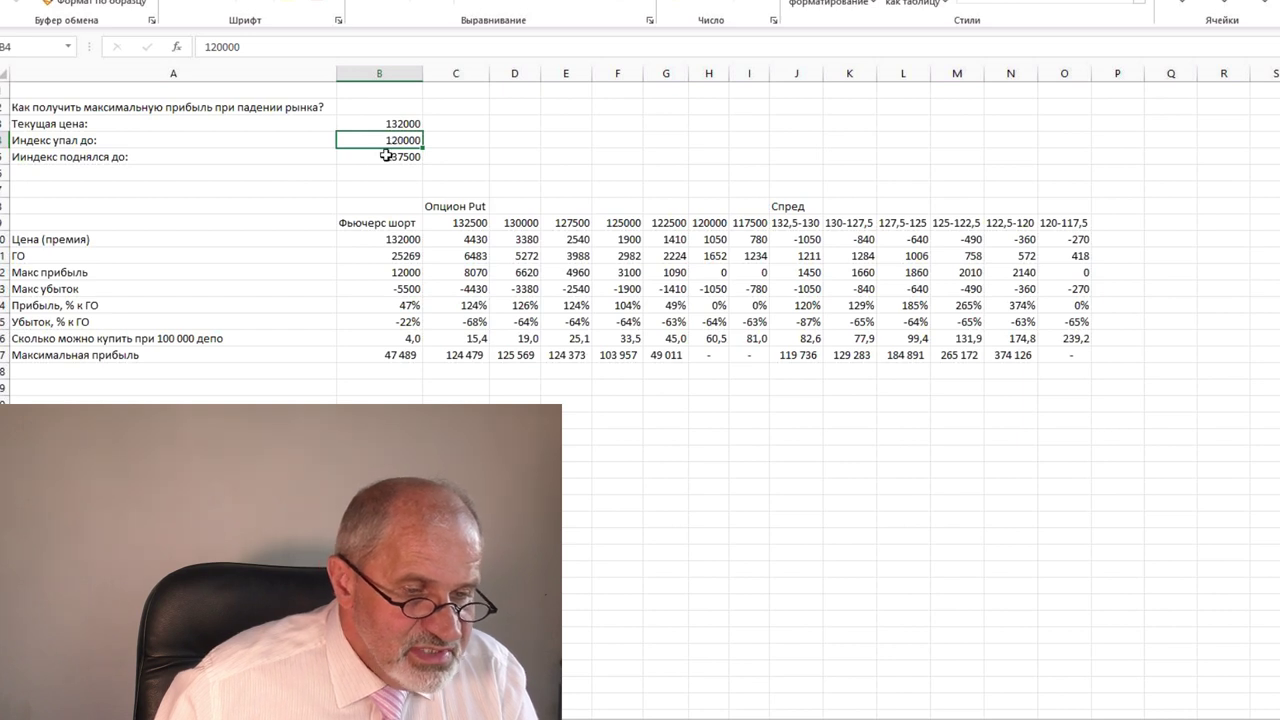
pyautogui.click(380, 157)
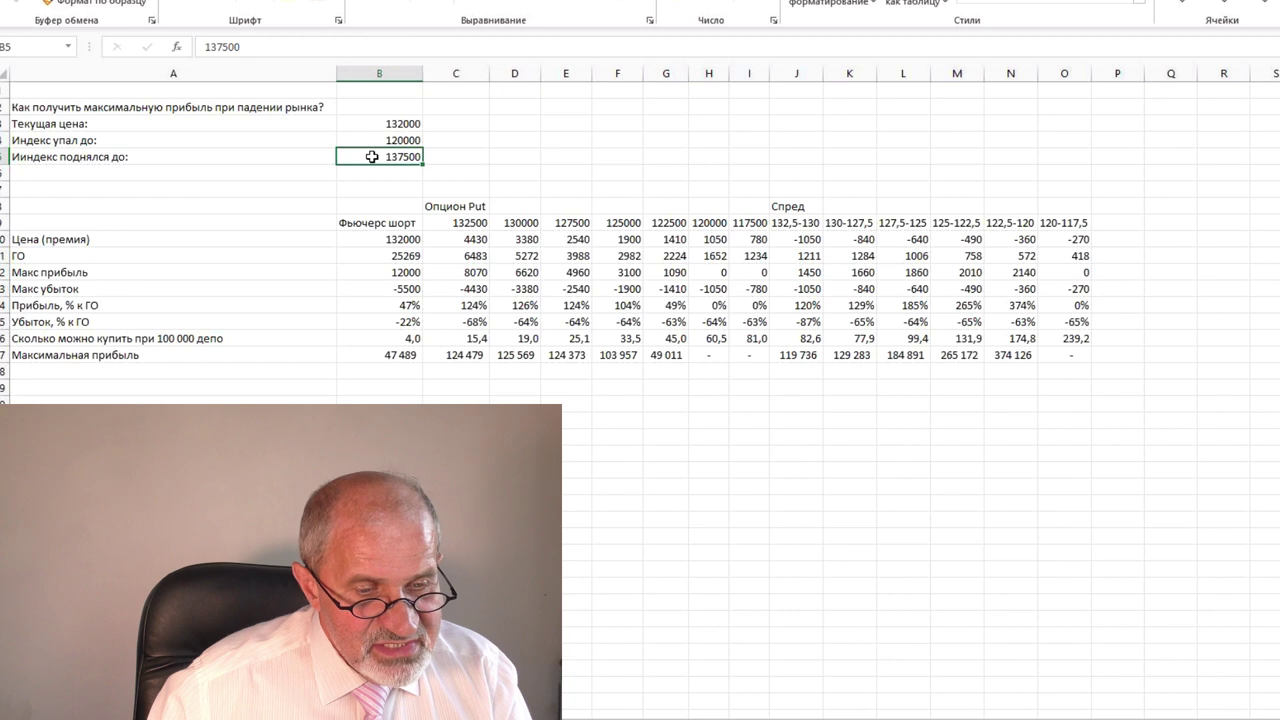
# - Examine the price and margin requirement (ГО) in the short futures column (Фьючерс шорт)
pyautogui.click(364, 223)
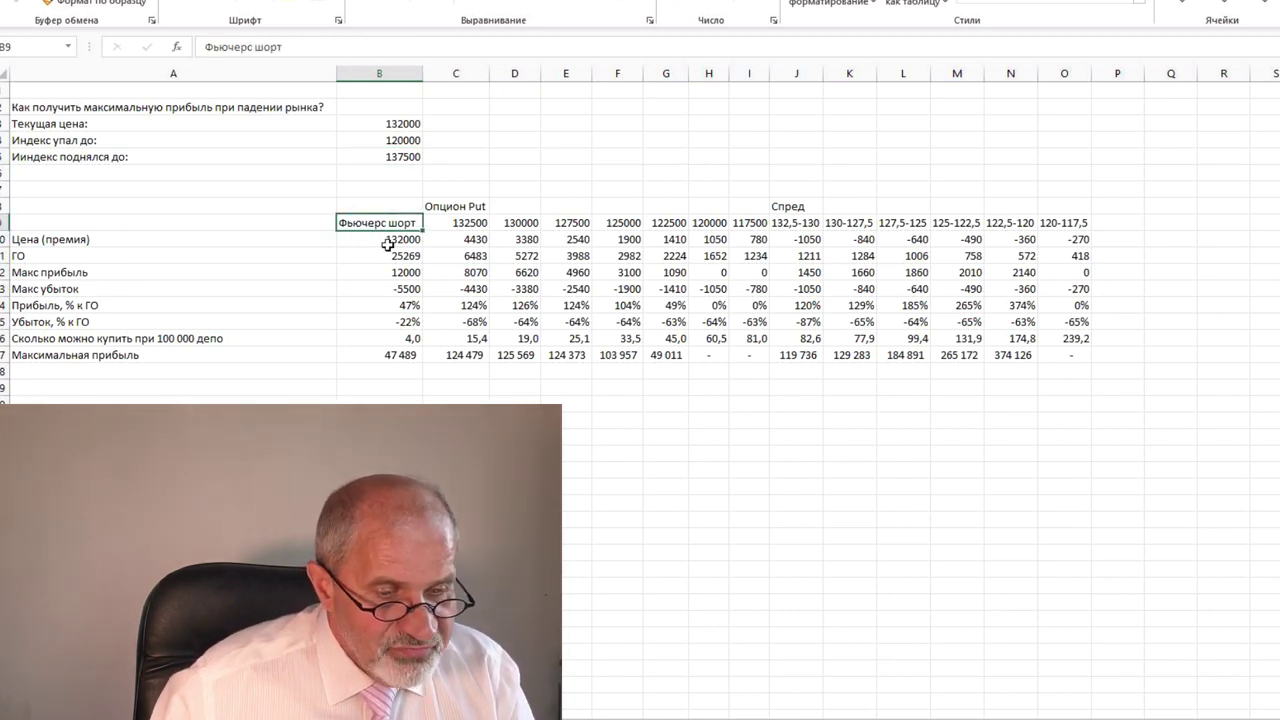
pyautogui.click(387, 240)
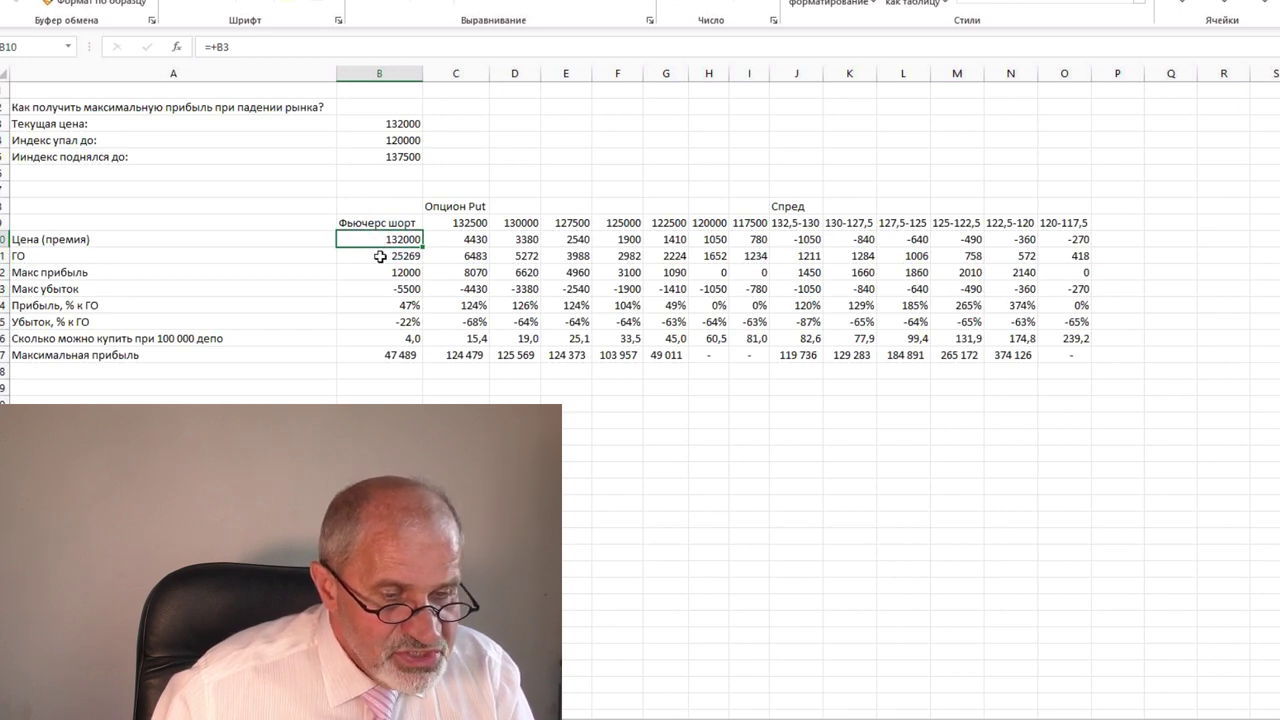
pyautogui.click(380, 257)
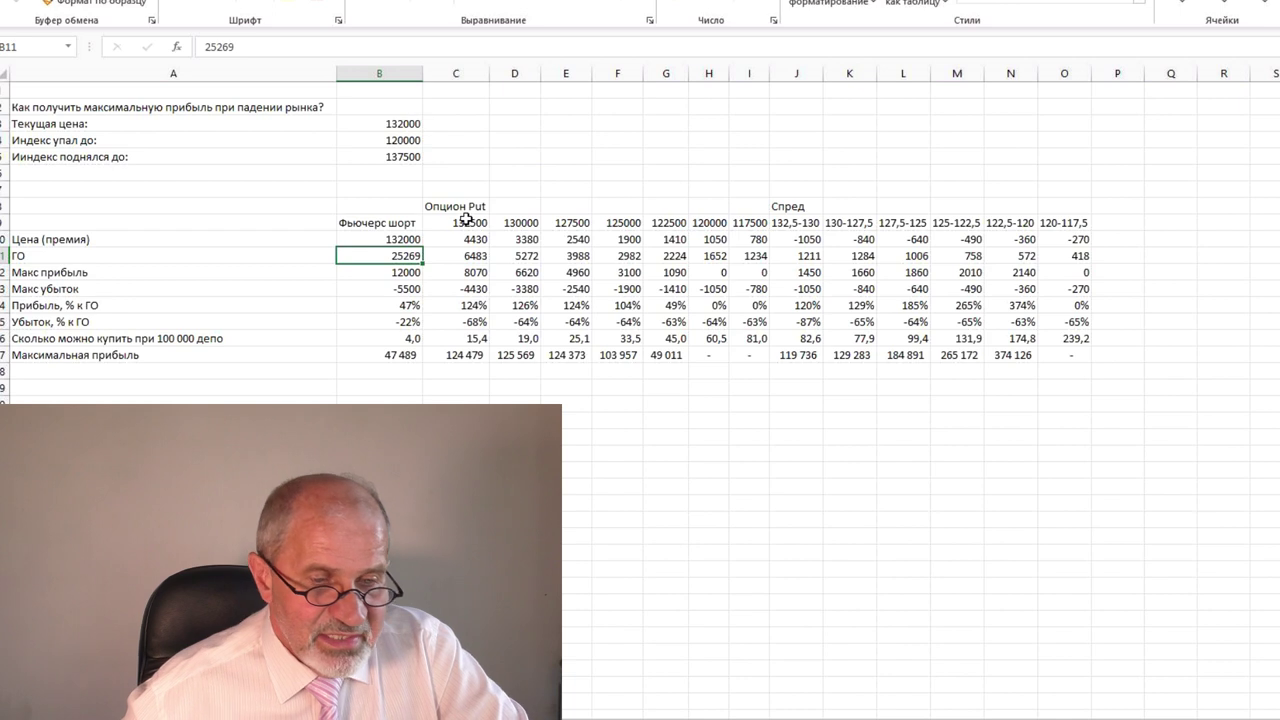
# - Review the Put option strikes from 132500 down to 117500 against the current index price
pyautogui.click(466, 219)
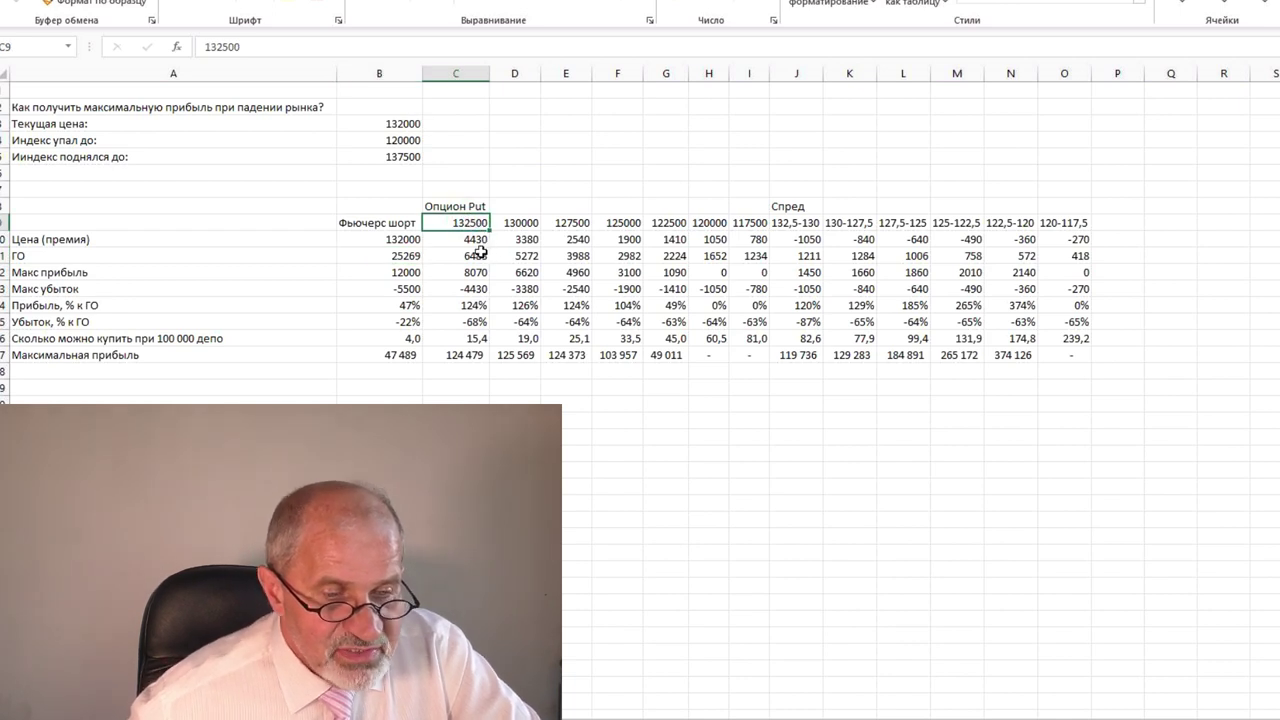
pyautogui.click(412, 125)
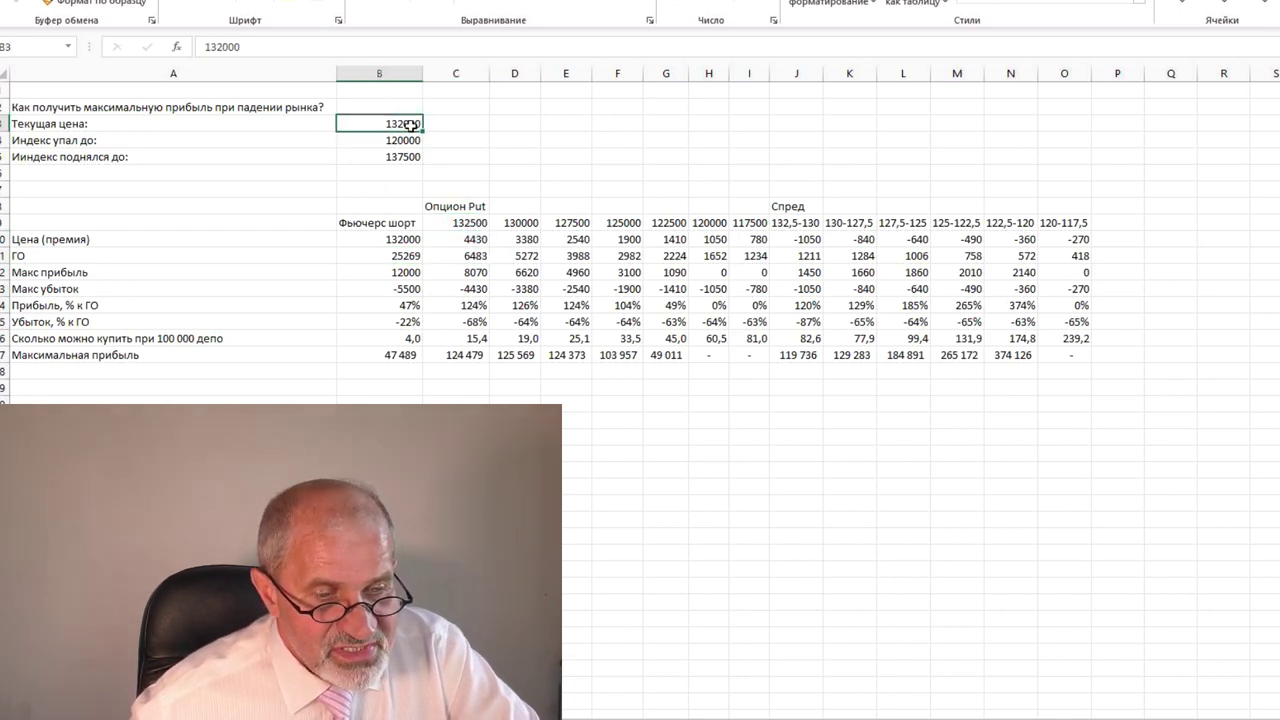
pyautogui.click(467, 222)
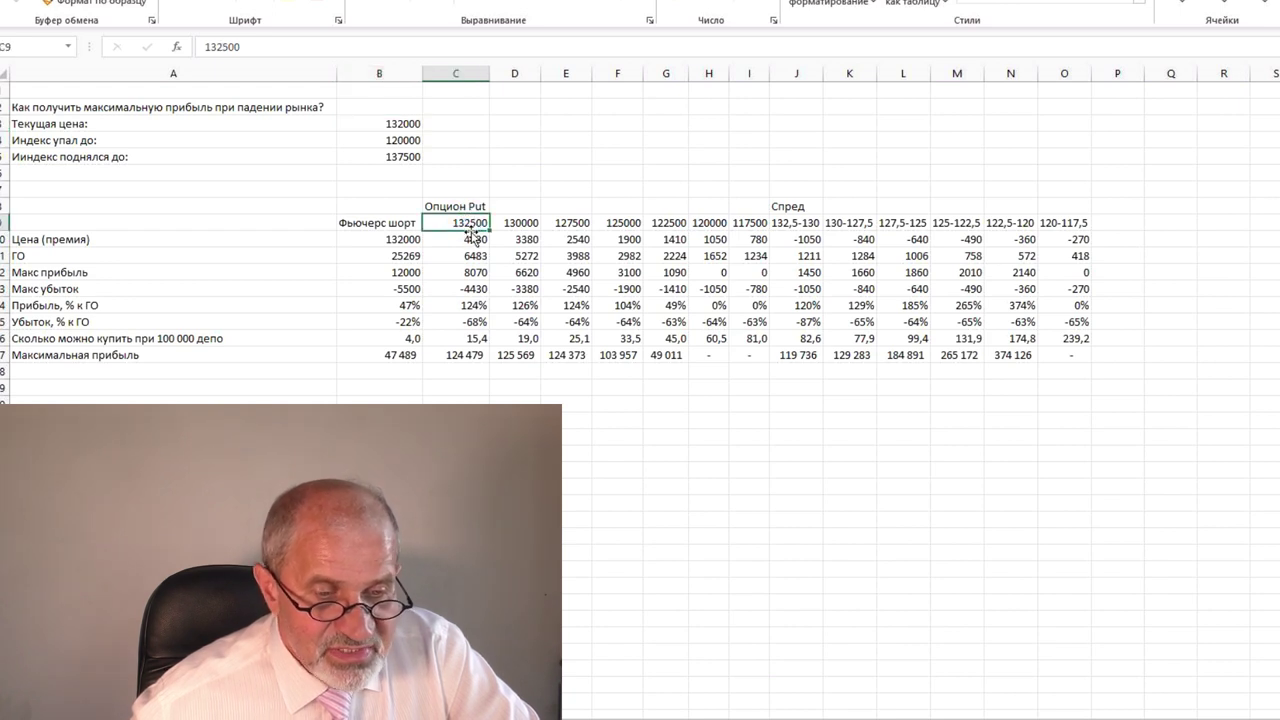
pyautogui.click(524, 224)
pyautogui.click(568, 223)
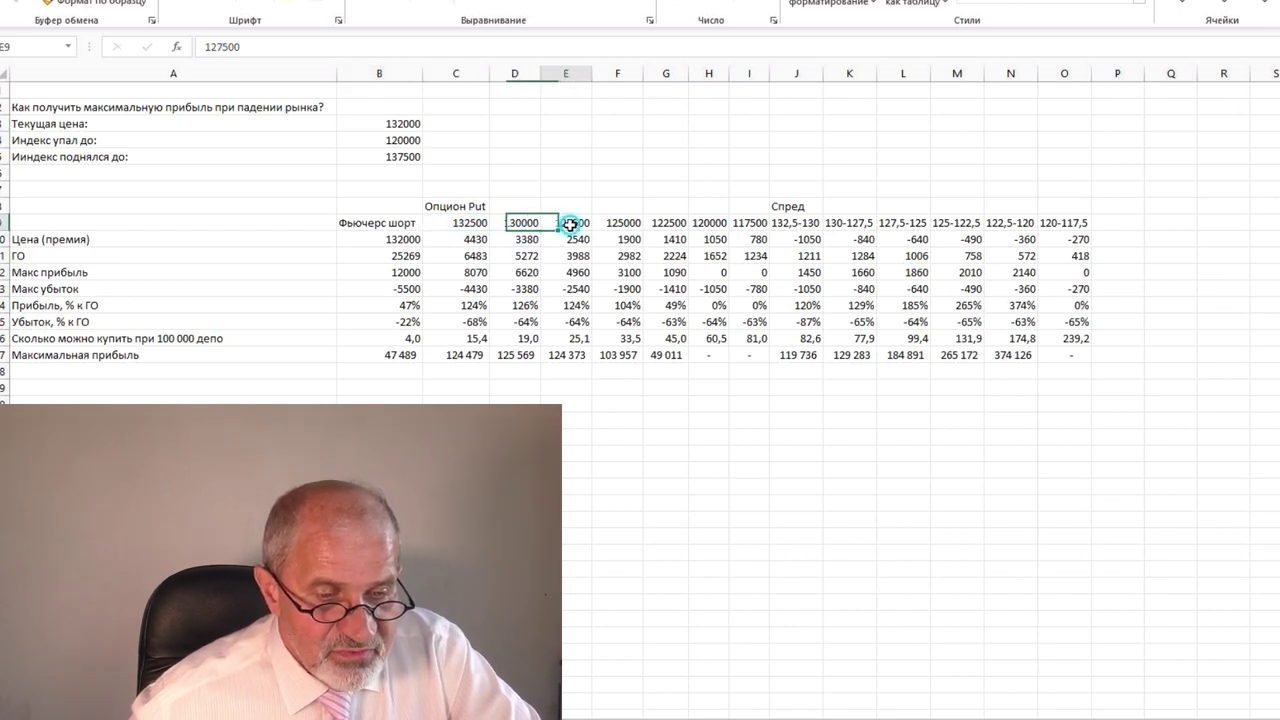
pyautogui.click(625, 224)
pyautogui.click(672, 223)
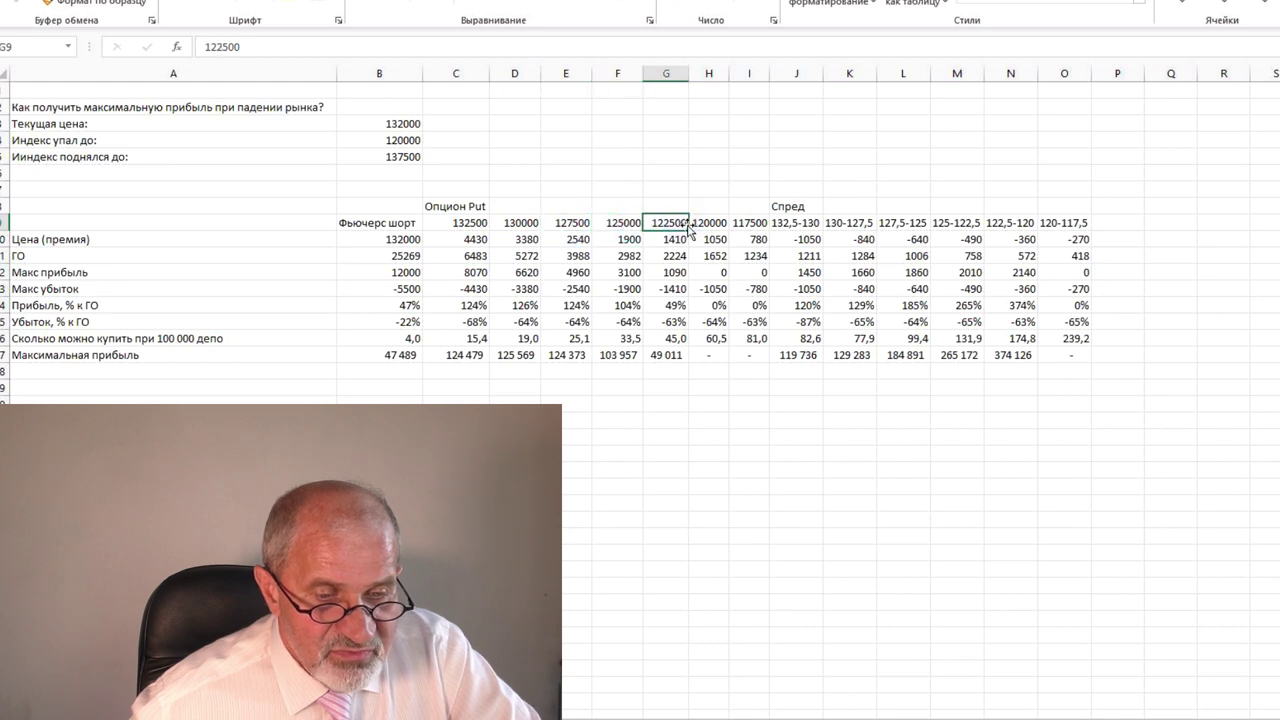
pyautogui.click(710, 224)
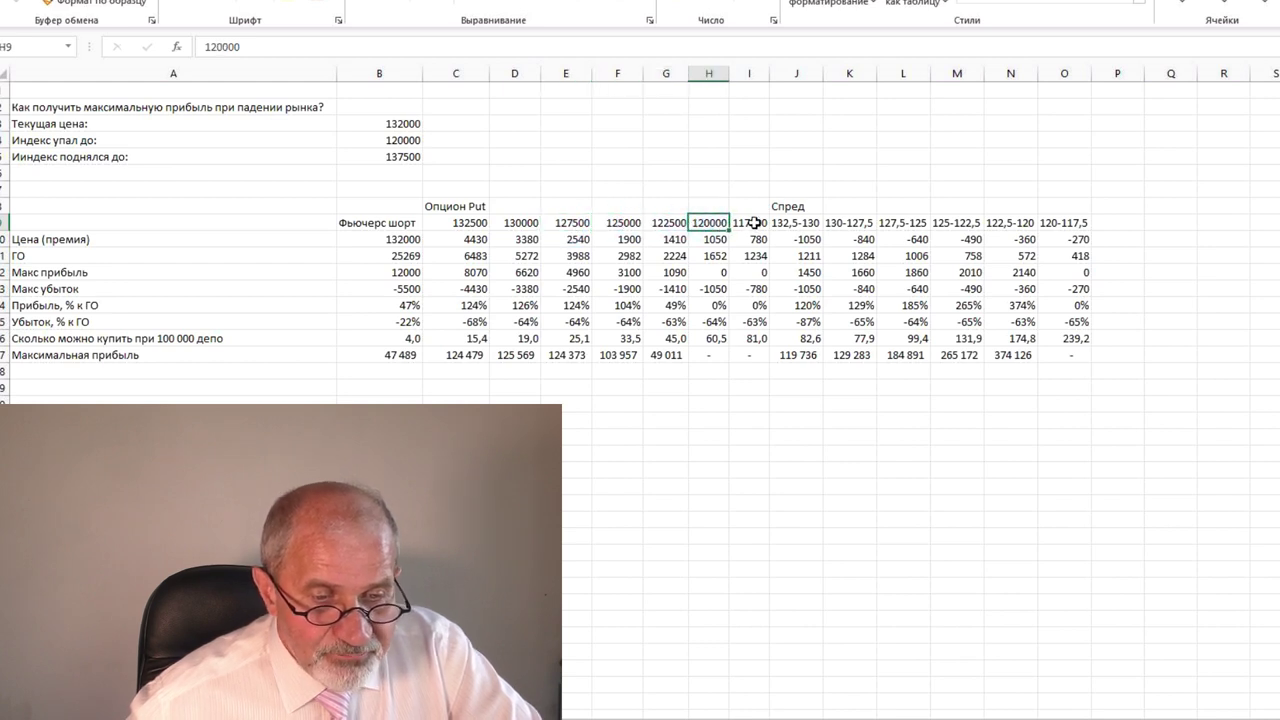
pyautogui.click(754, 222)
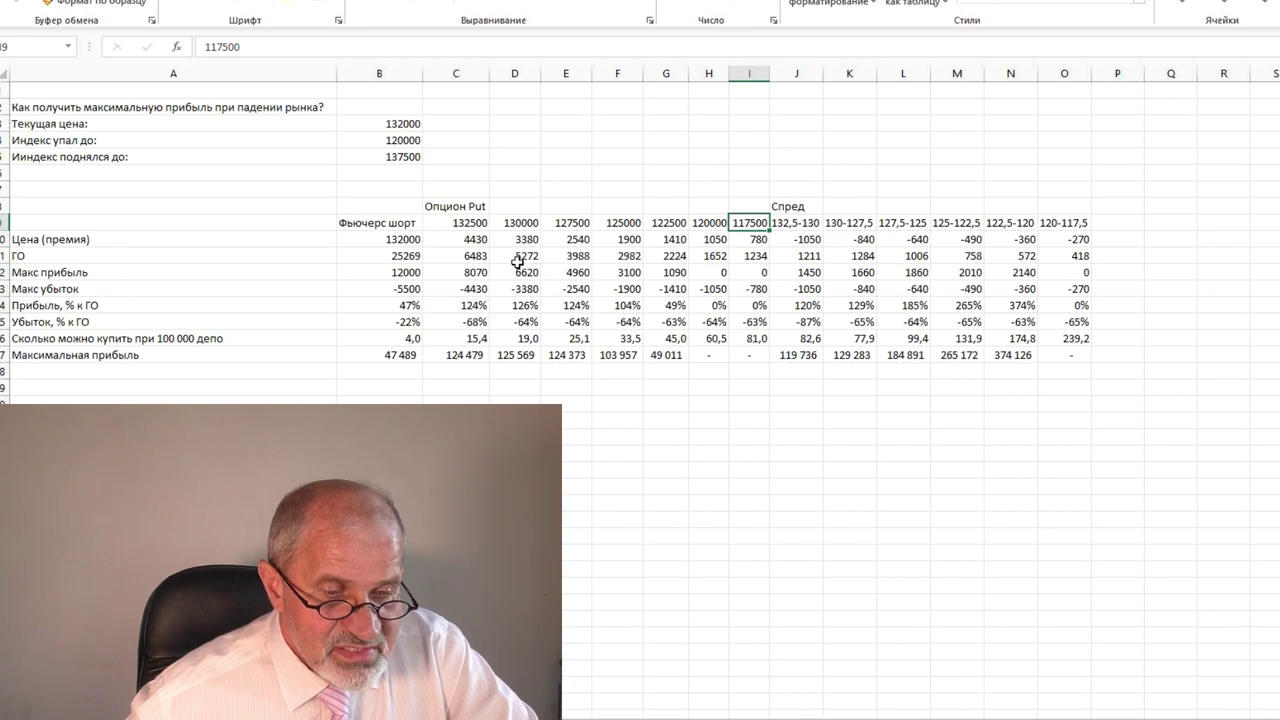
# - Compare the short futures' price and margin with the Put premiums across the strikes from 132500 to 117500
pyautogui.click(410, 241)
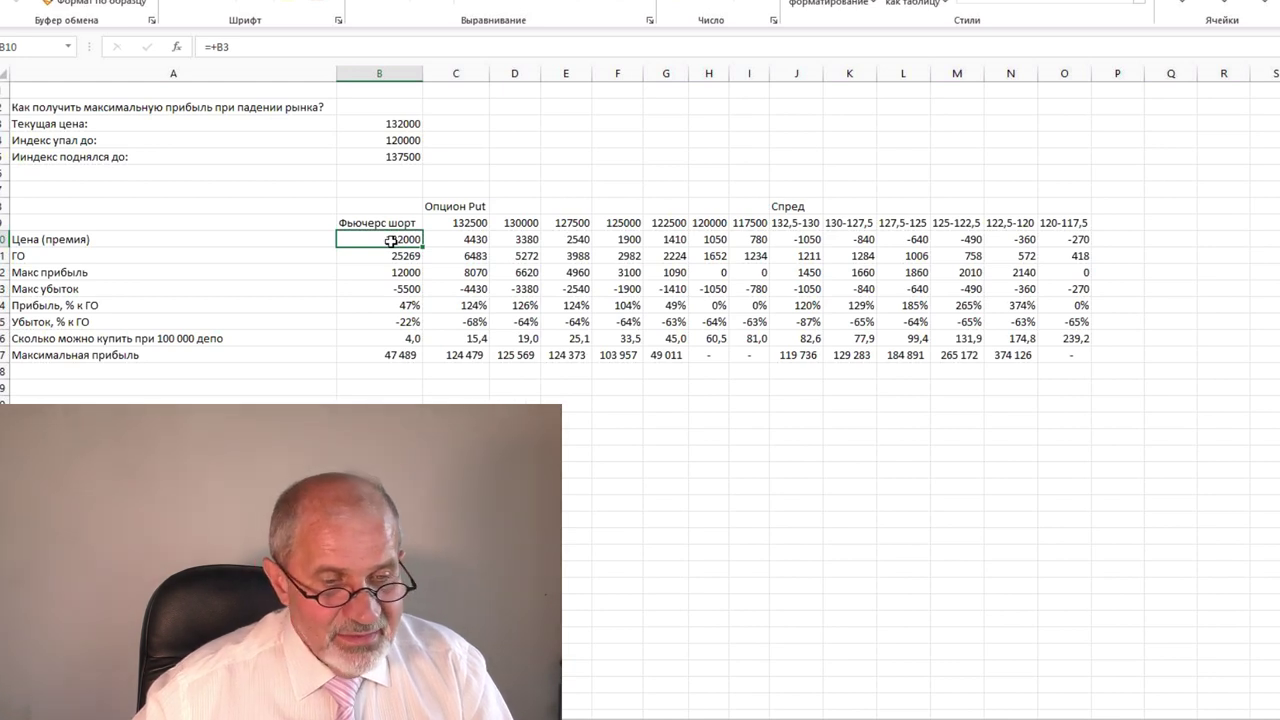
pyautogui.click(374, 254)
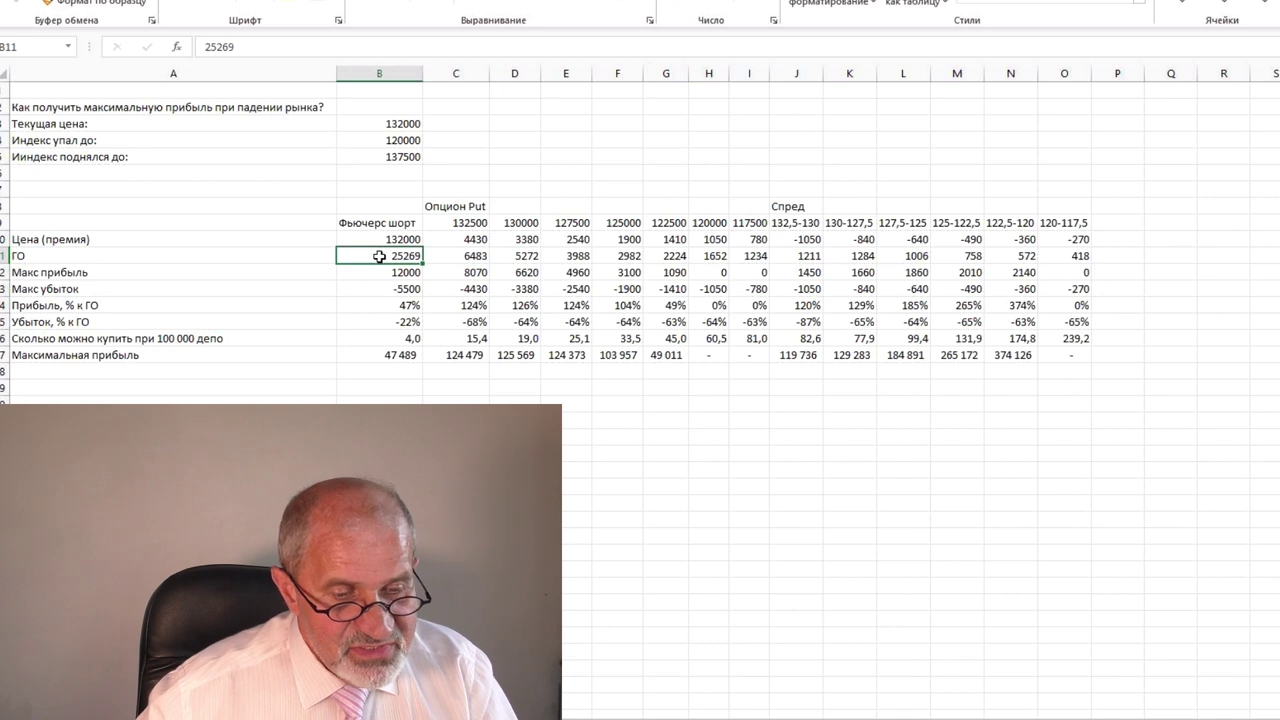
pyautogui.click(462, 240)
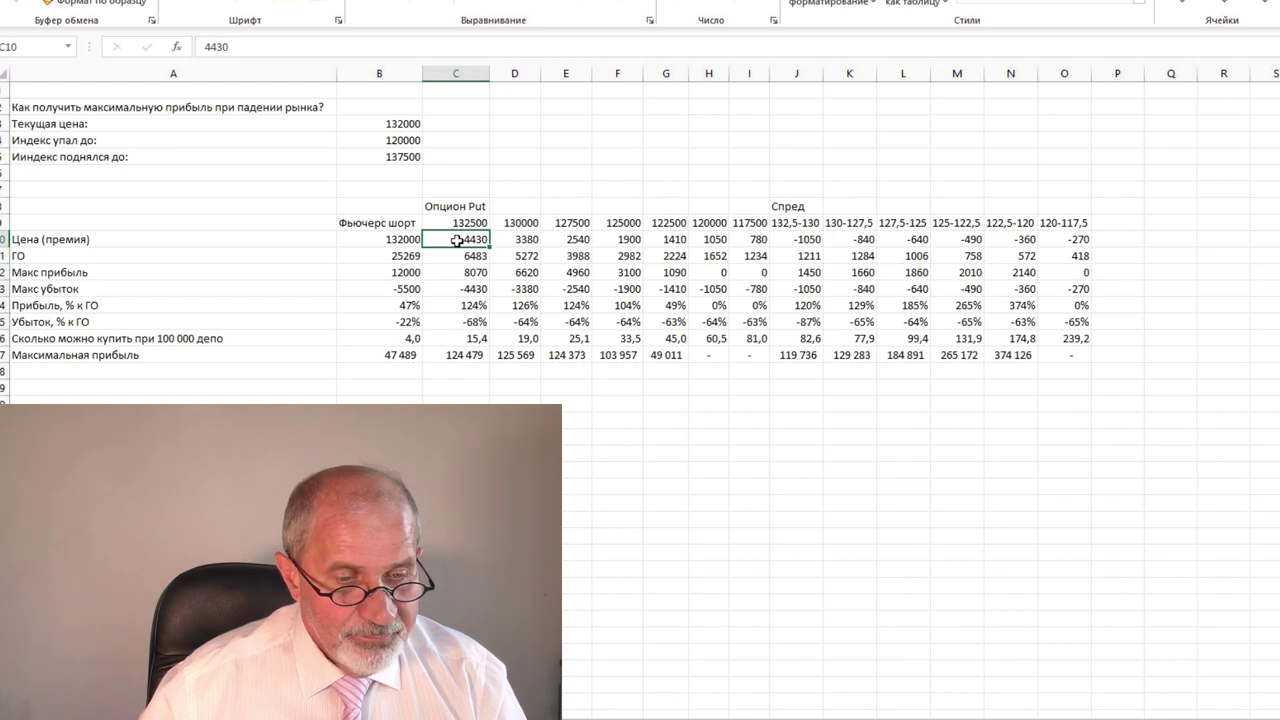
pyautogui.click(514, 222)
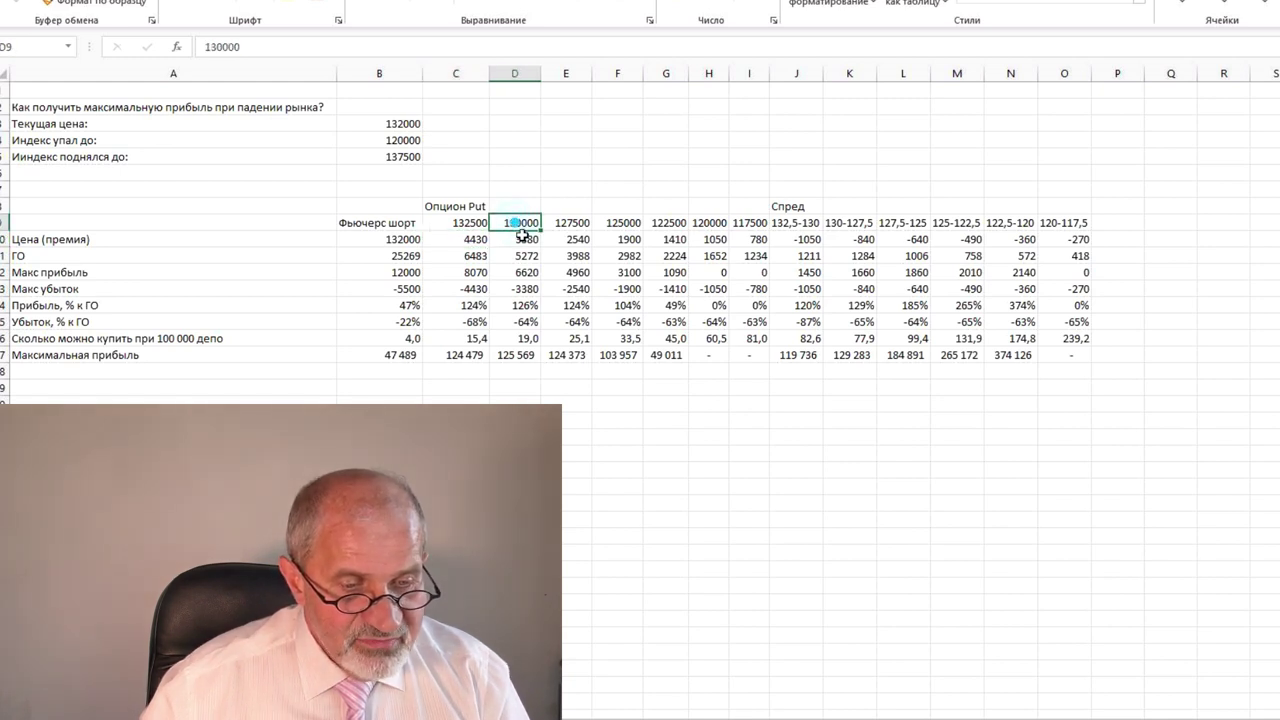
pyautogui.click(522, 240)
pyautogui.click(561, 240)
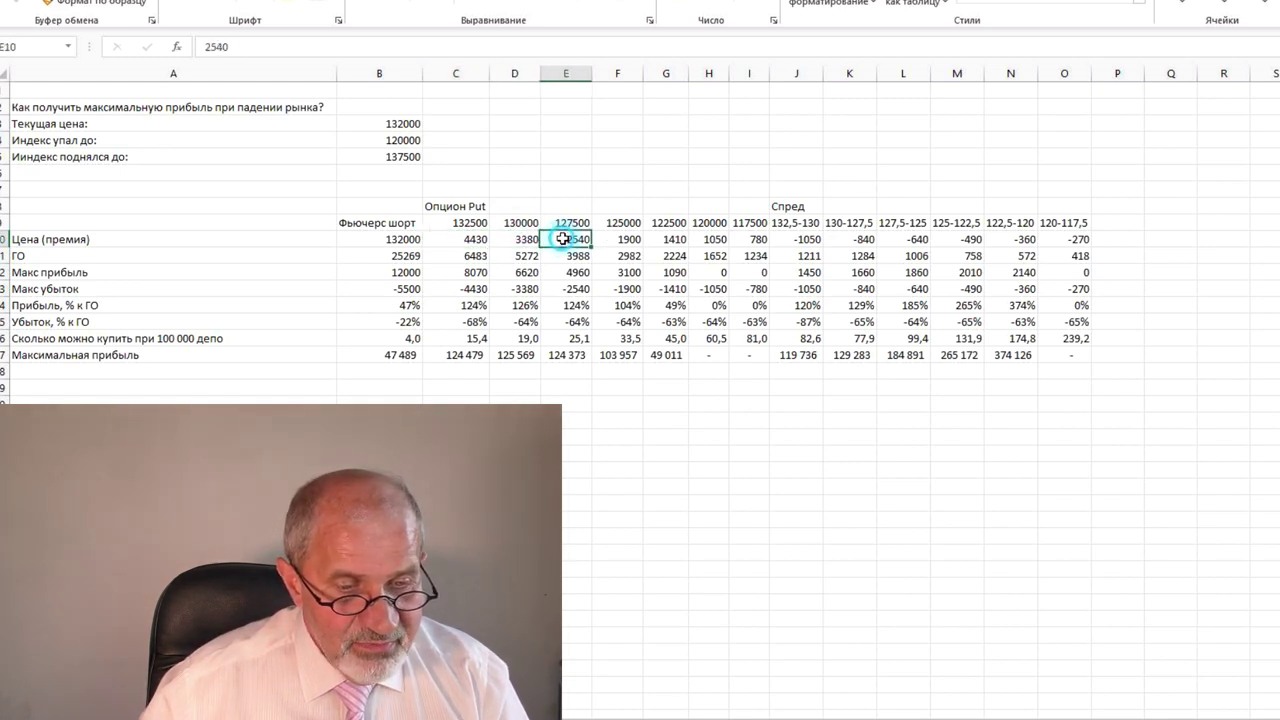
pyautogui.click(638, 243)
pyautogui.click(674, 241)
pyautogui.click(717, 241)
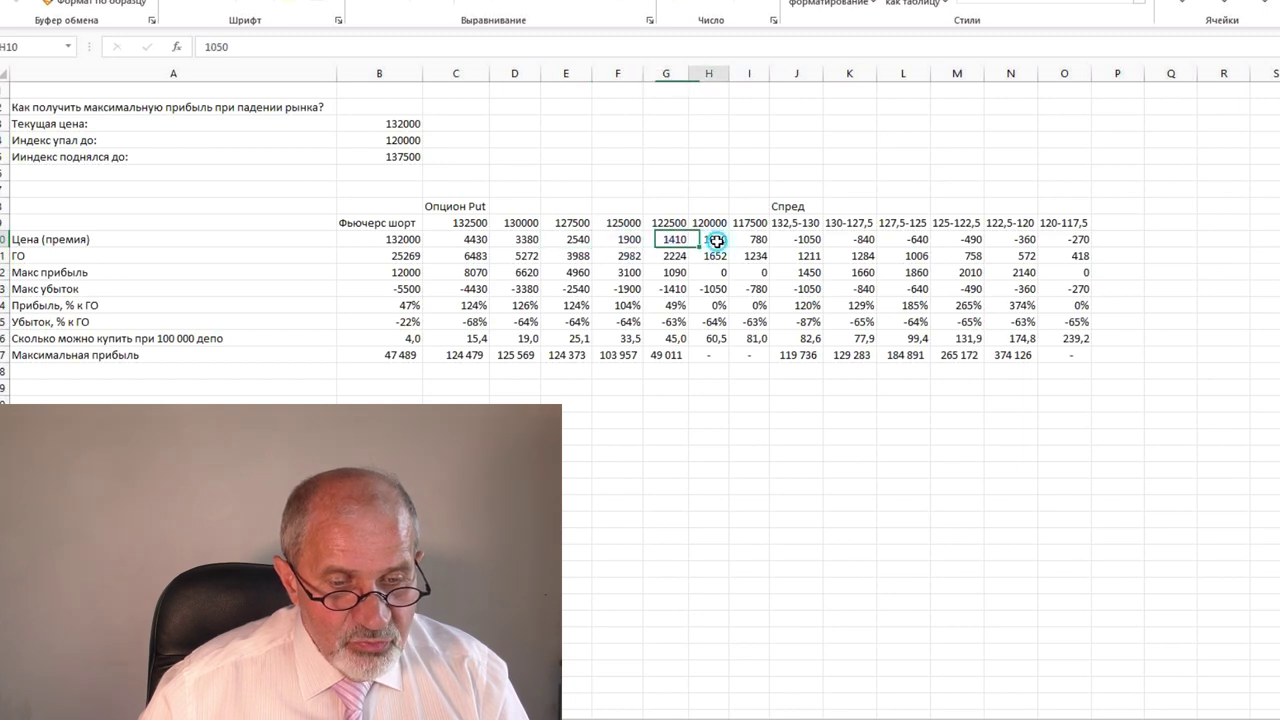
pyautogui.click(752, 241)
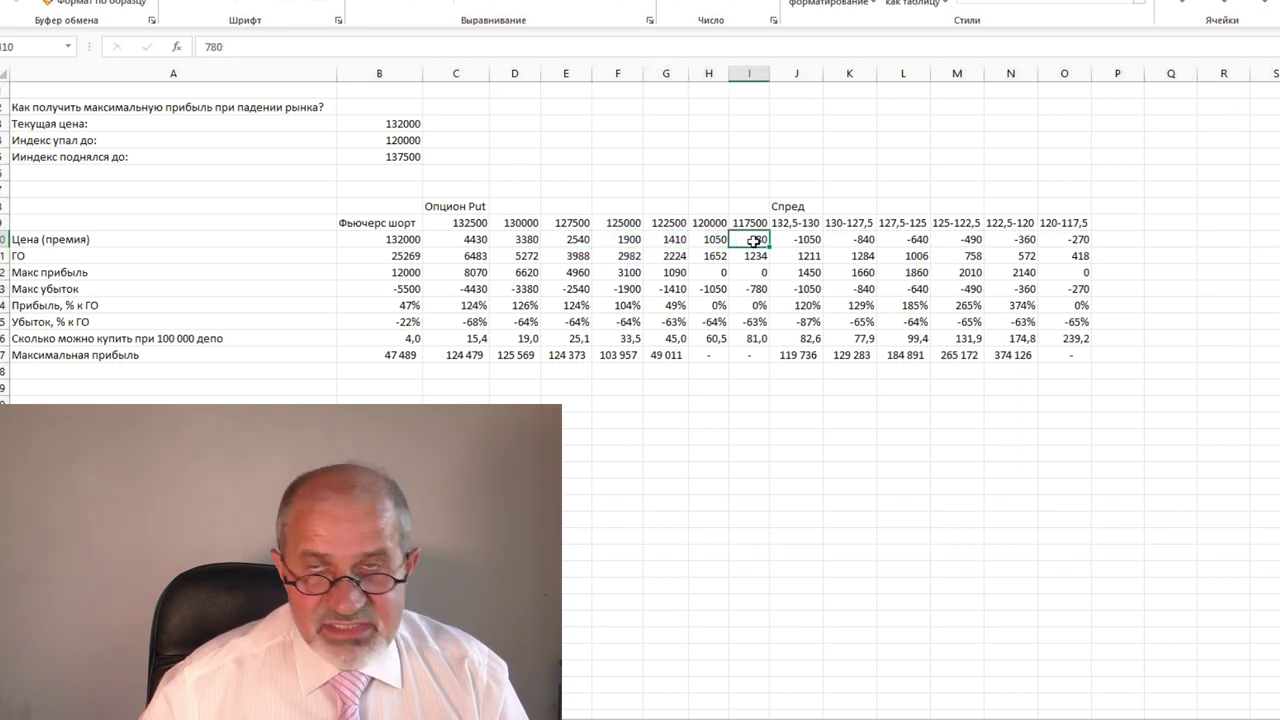
# - Go through the Put premiums in the Цена (премия) row once more, strike by strike, ending at the 132500 strike
pyautogui.click(480, 238)
pyautogui.click(525, 241)
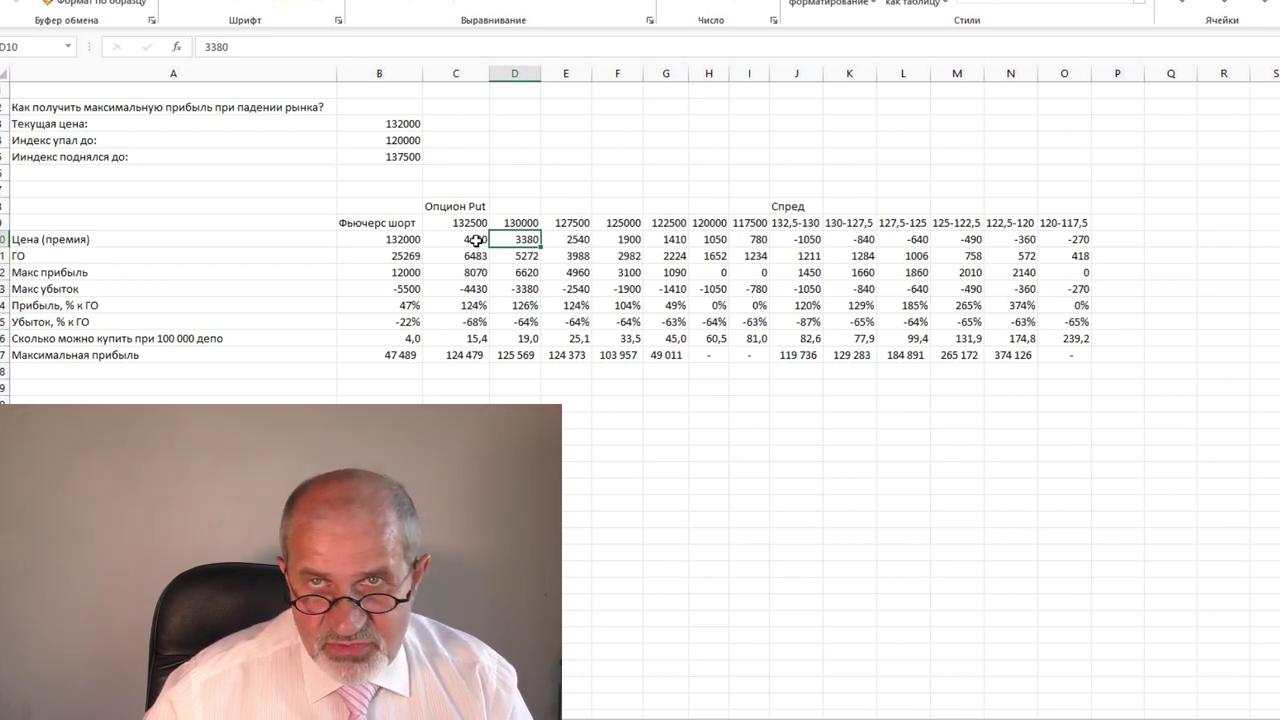
pyautogui.click(568, 241)
pyautogui.click(623, 241)
pyautogui.click(665, 241)
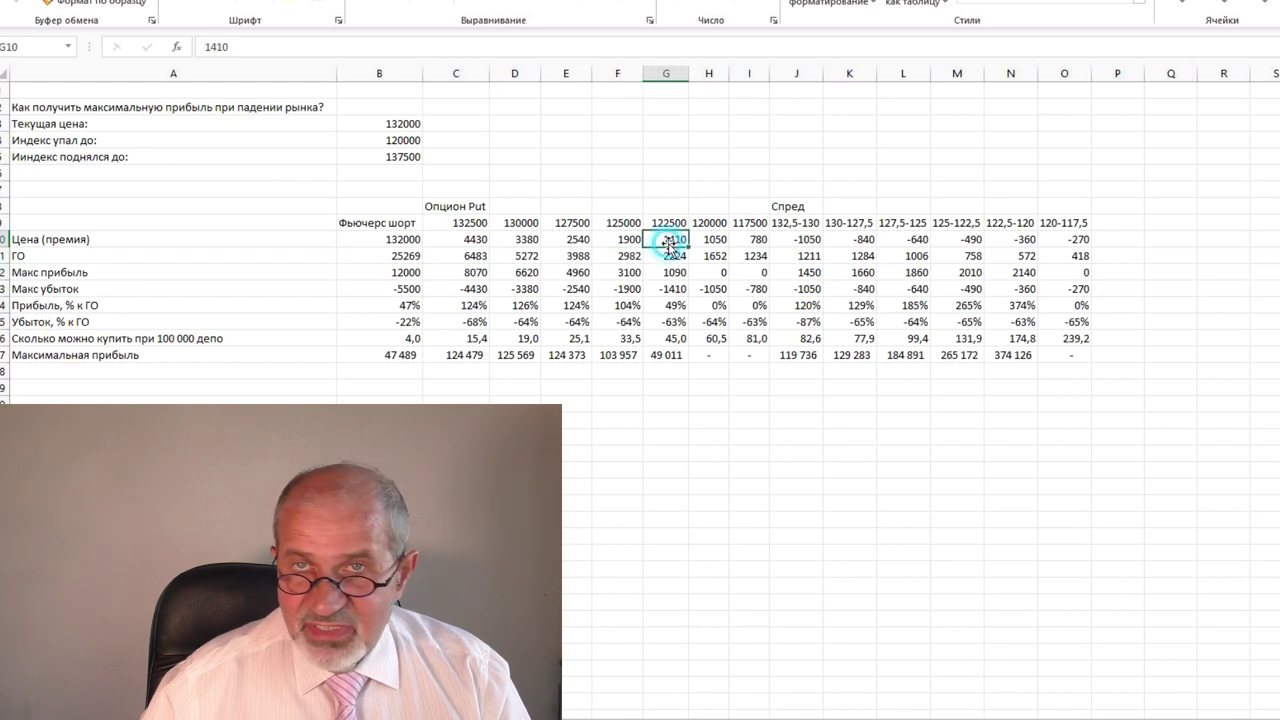
pyautogui.click(710, 240)
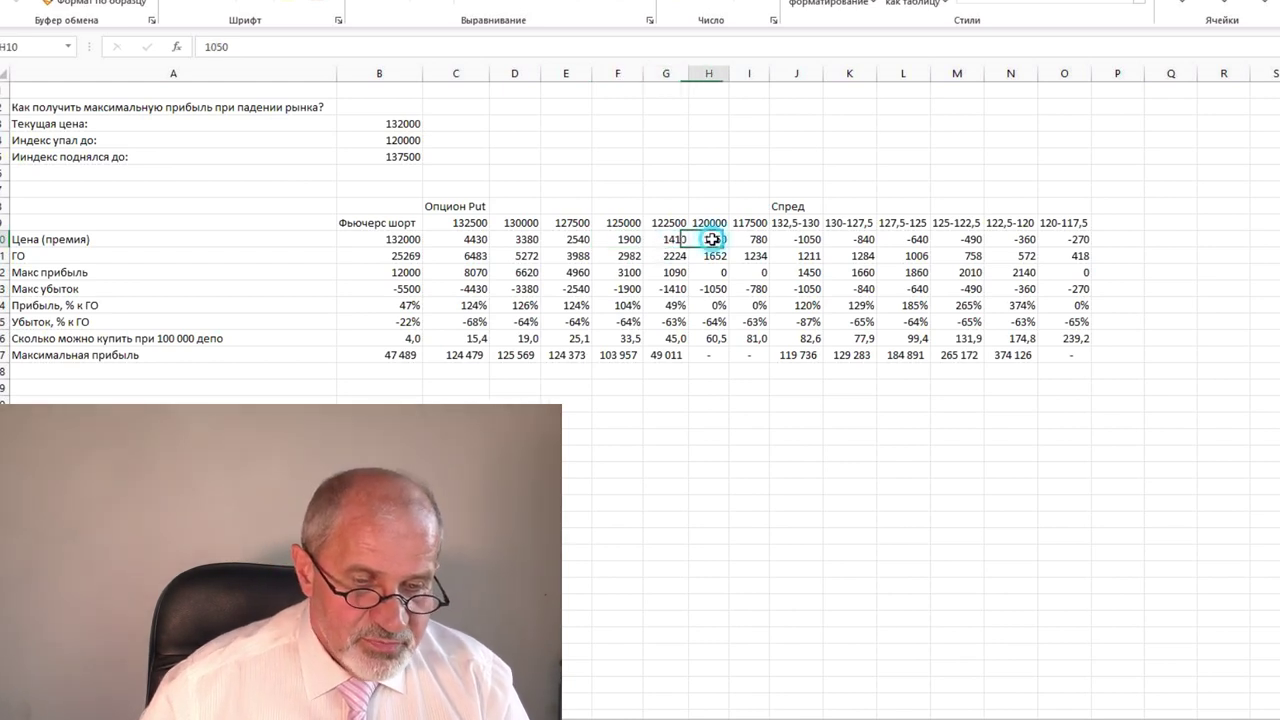
pyautogui.click(756, 240)
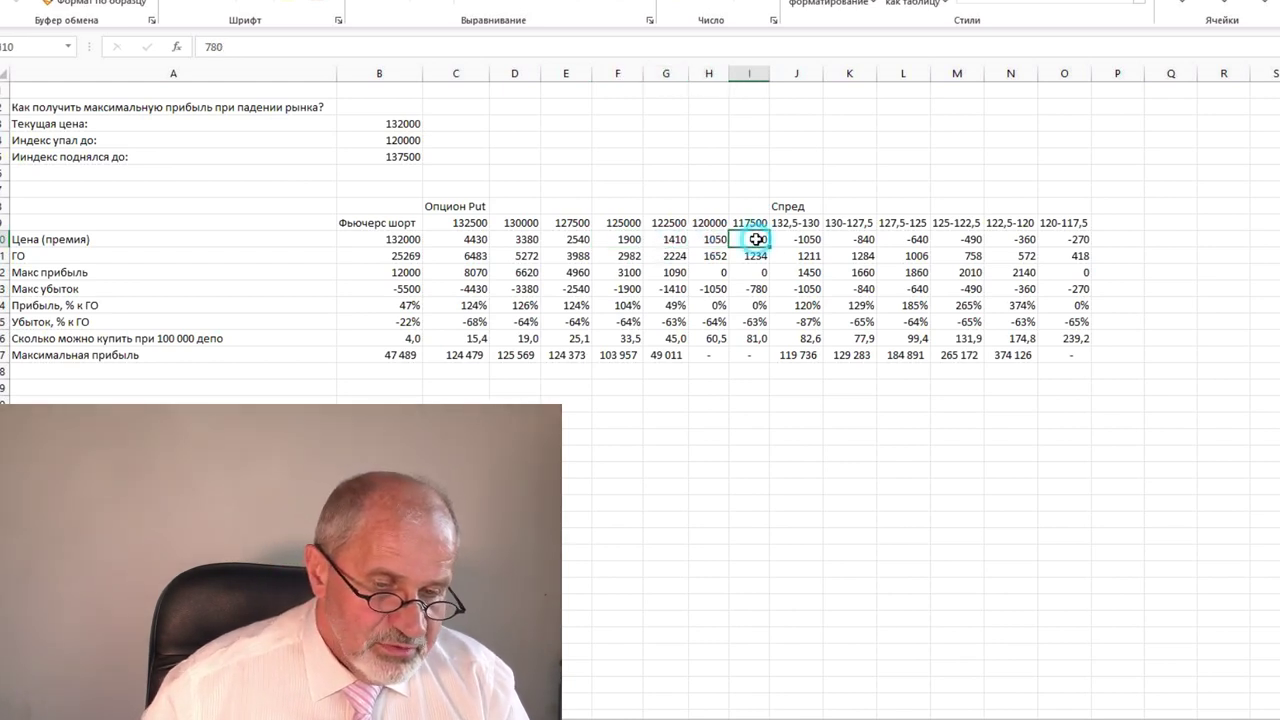
pyautogui.click(470, 240)
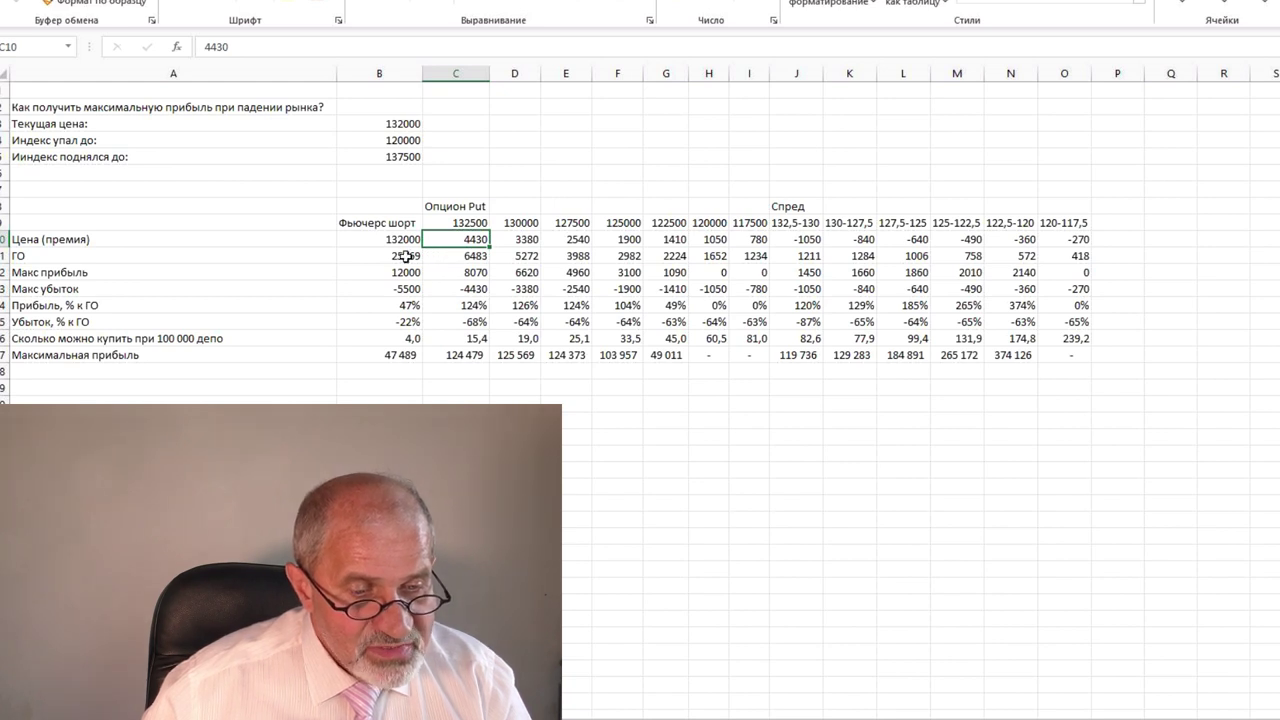
# - Compare the ГО margin requirement of the short futures with that of each Put option from 132500 to 117500
pyautogui.click(400, 257)
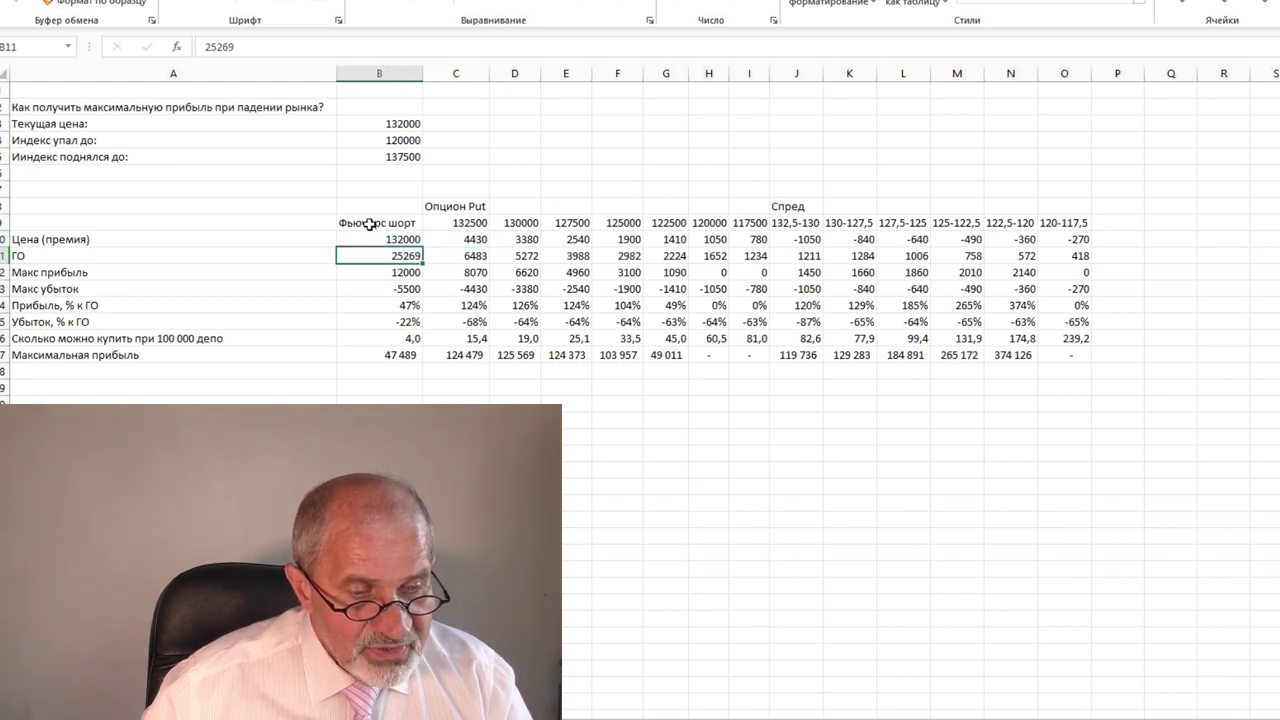
pyautogui.click(465, 258)
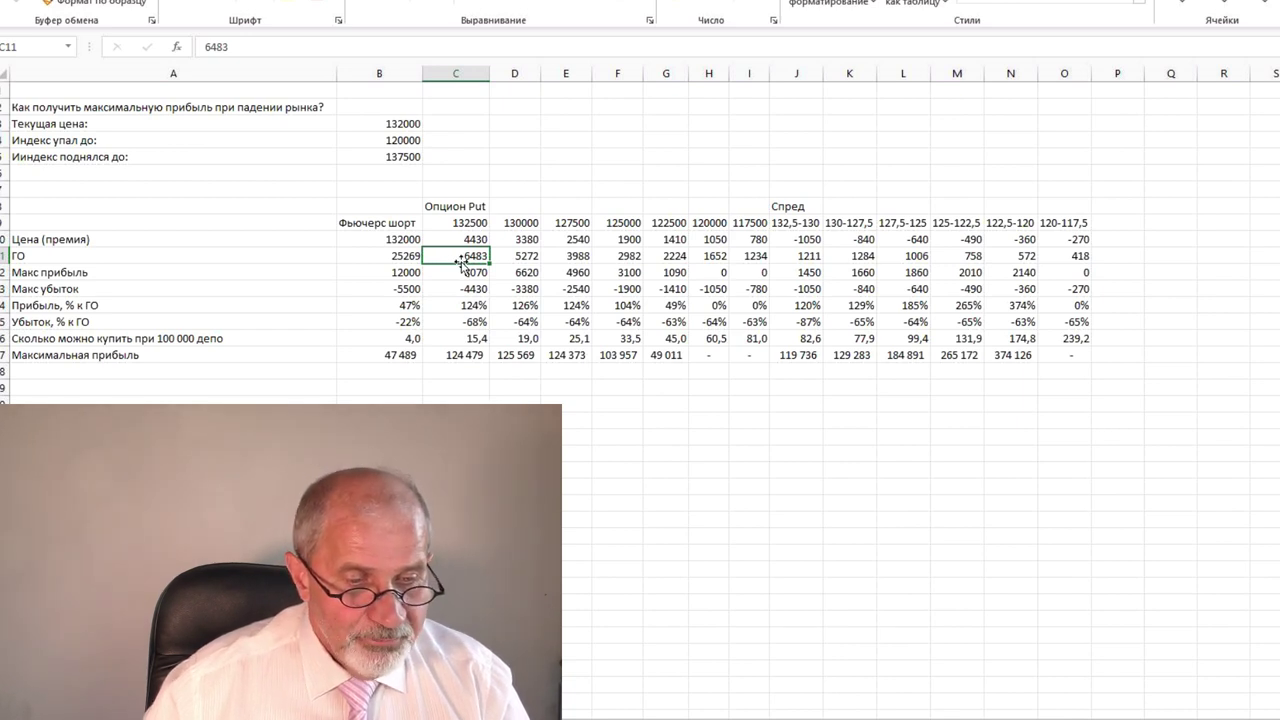
pyautogui.click(521, 256)
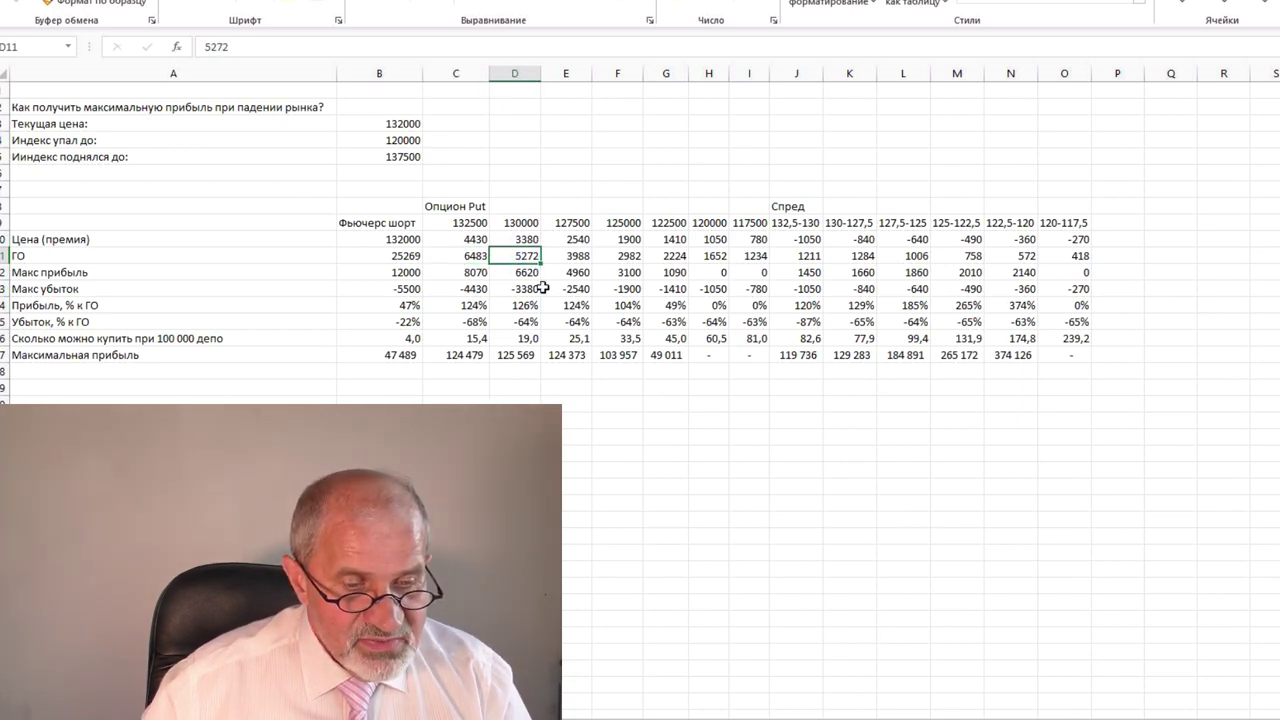
pyautogui.click(570, 256)
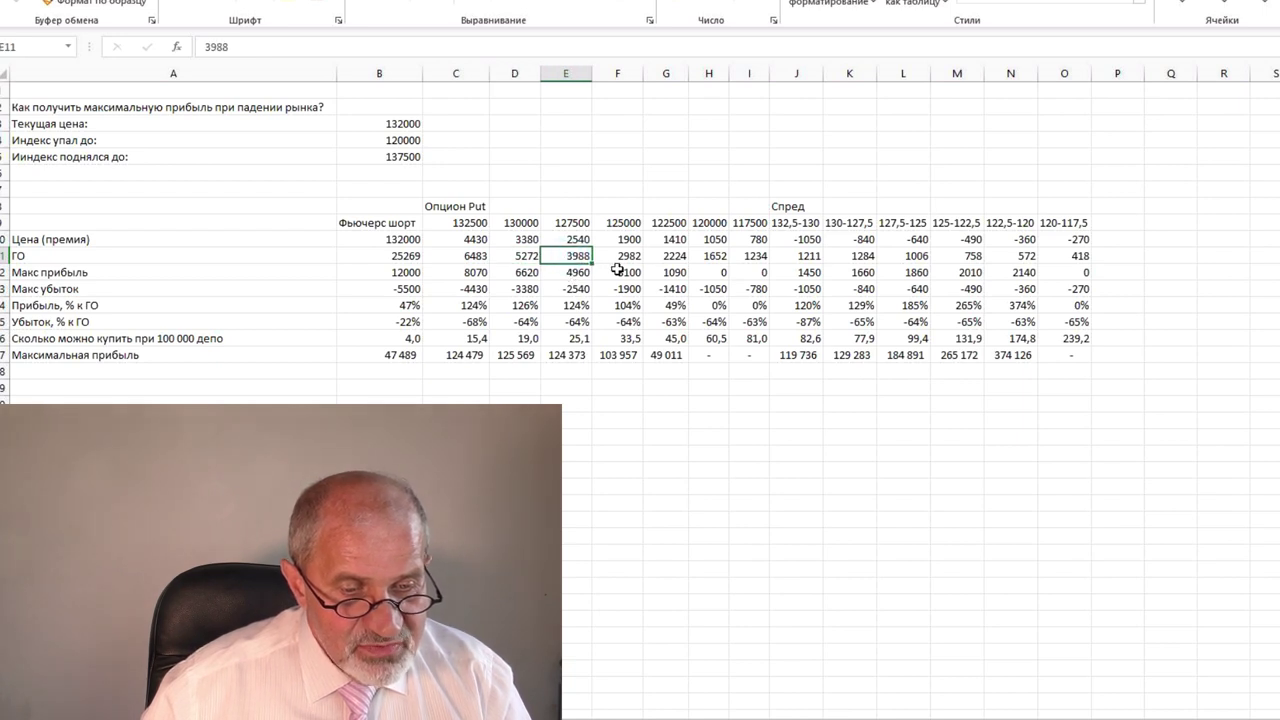
pyautogui.click(624, 257)
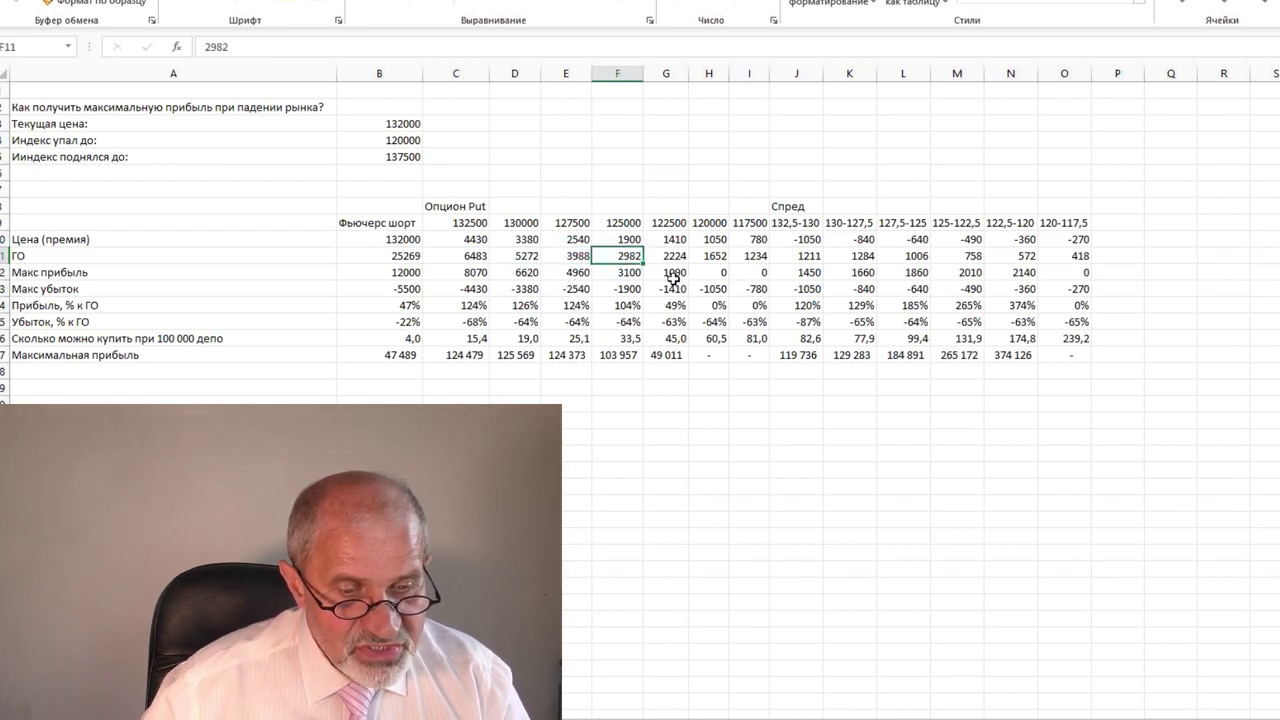
pyautogui.click(671, 257)
pyautogui.click(717, 258)
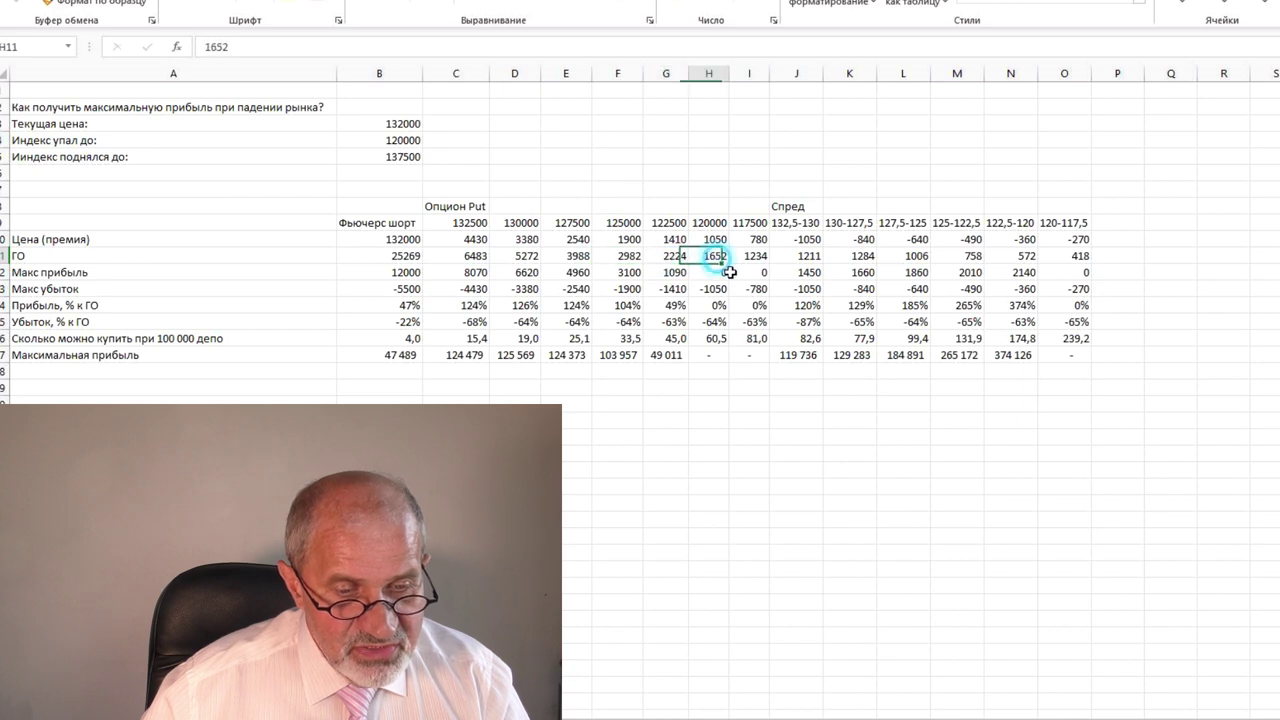
pyautogui.click(755, 258)
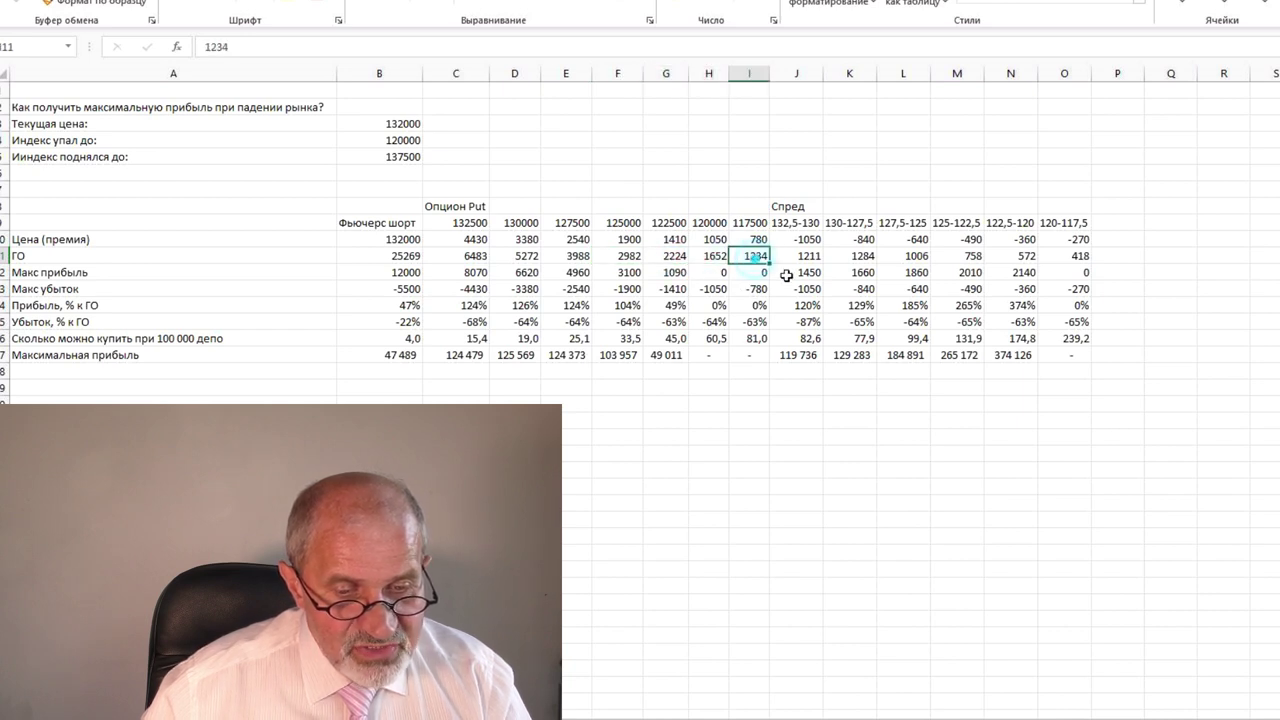
# - Compare the ГО margin of the short futures with that of the 132500 Put, after checking the 117500 Put and the 132,5-130 spread
pyautogui.click(802, 258)
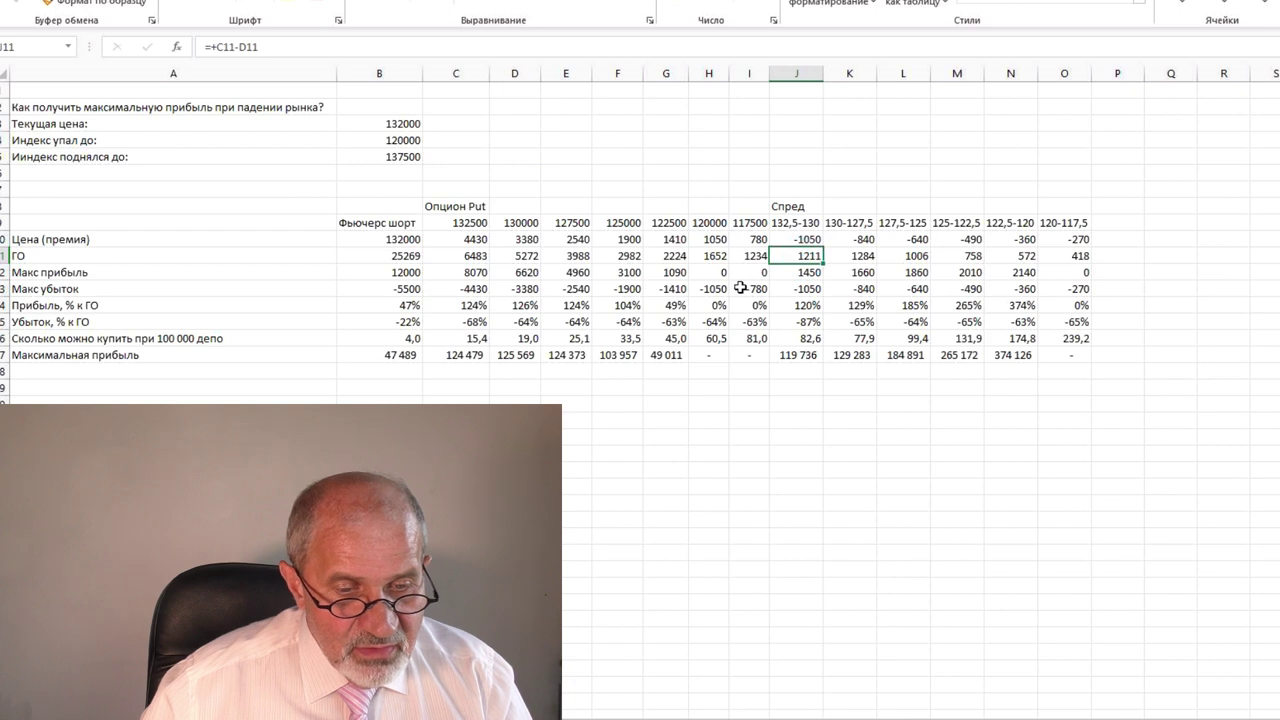
pyautogui.click(759, 259)
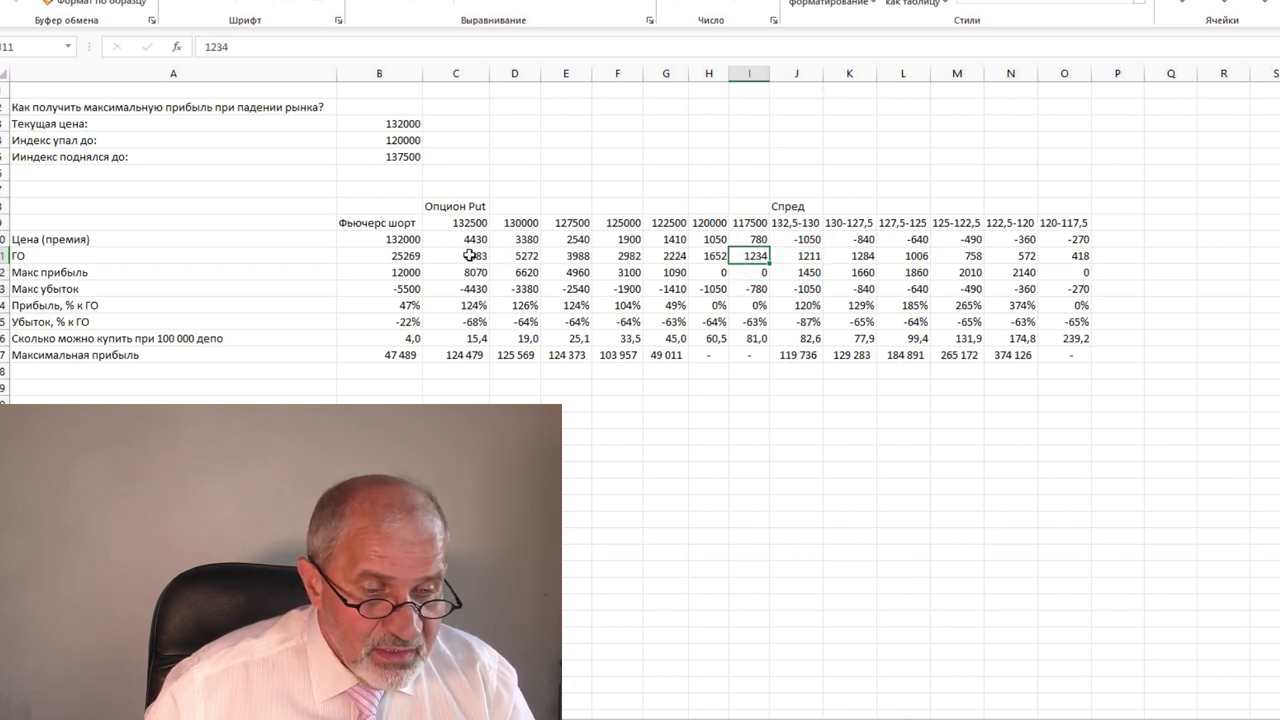
pyautogui.click(406, 258)
pyautogui.click(468, 258)
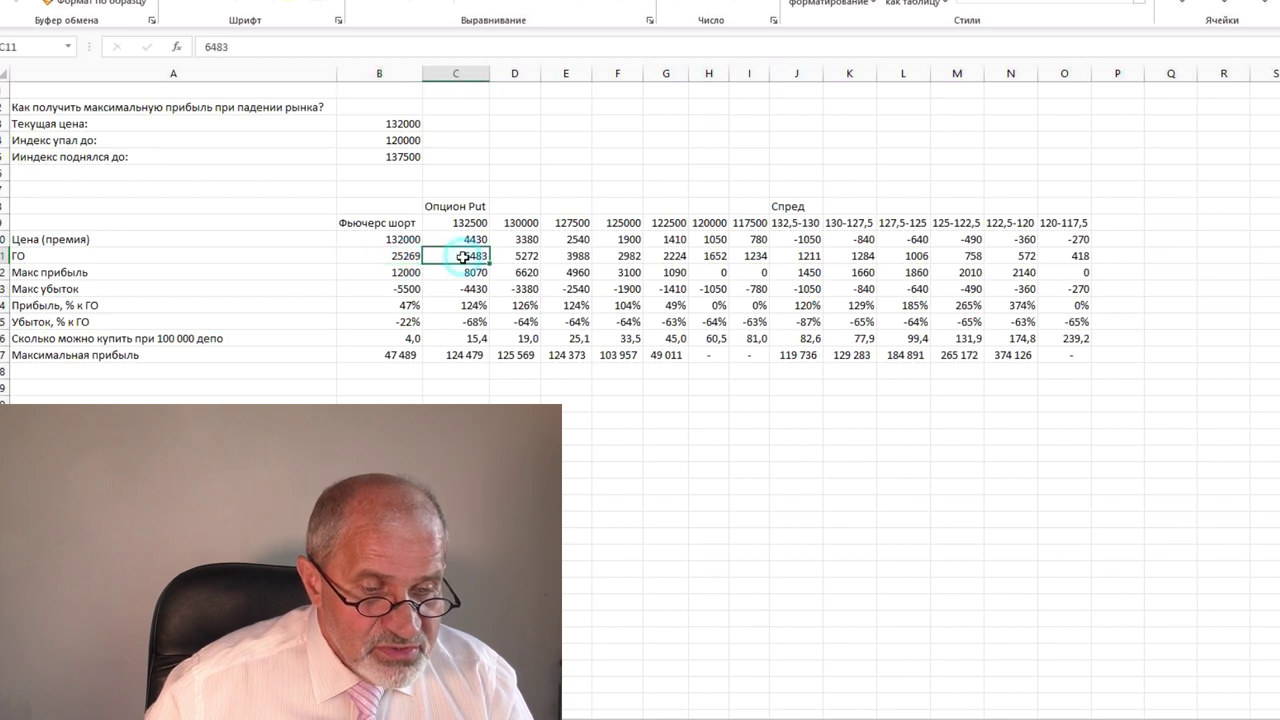
pyautogui.click(407, 255)
pyautogui.click(454, 258)
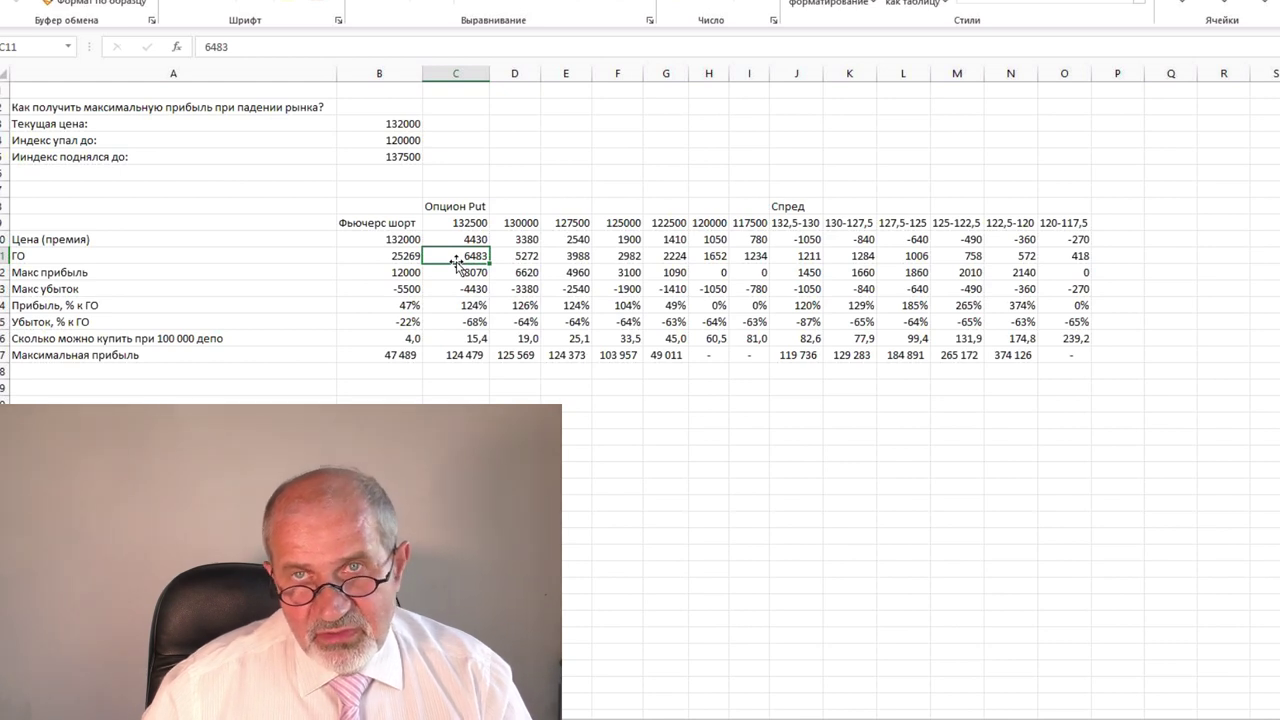
pyautogui.click(399, 257)
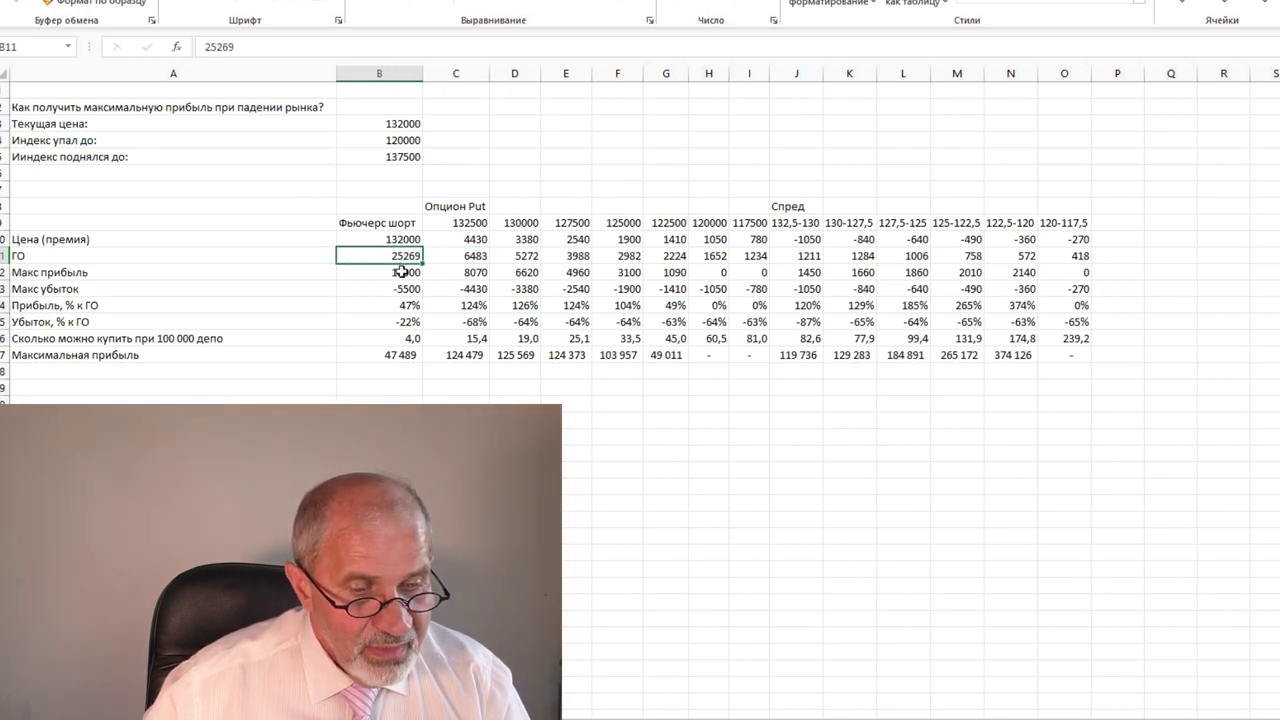
# - Examine how Макс прибыль is calculated for the short futures and the 132500 Put if the index falls to 120000
pyautogui.click(403, 271)
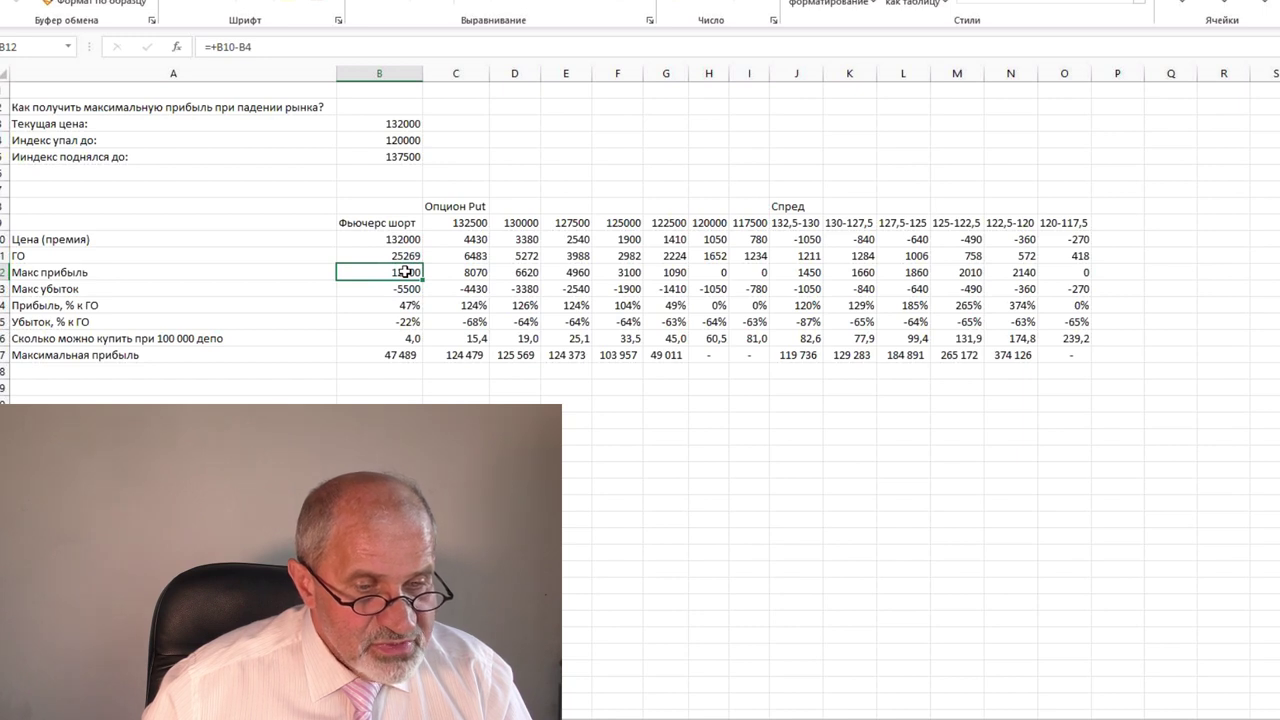
pyautogui.click(400, 140)
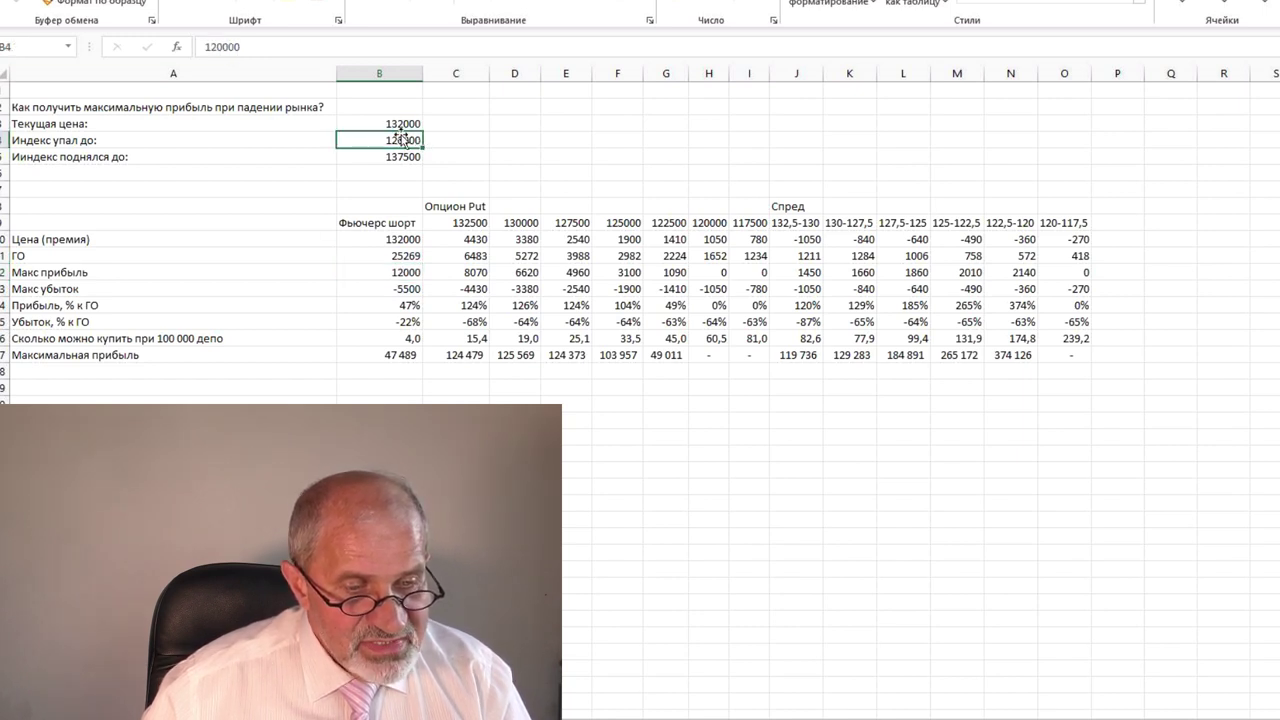
pyautogui.click(405, 273)
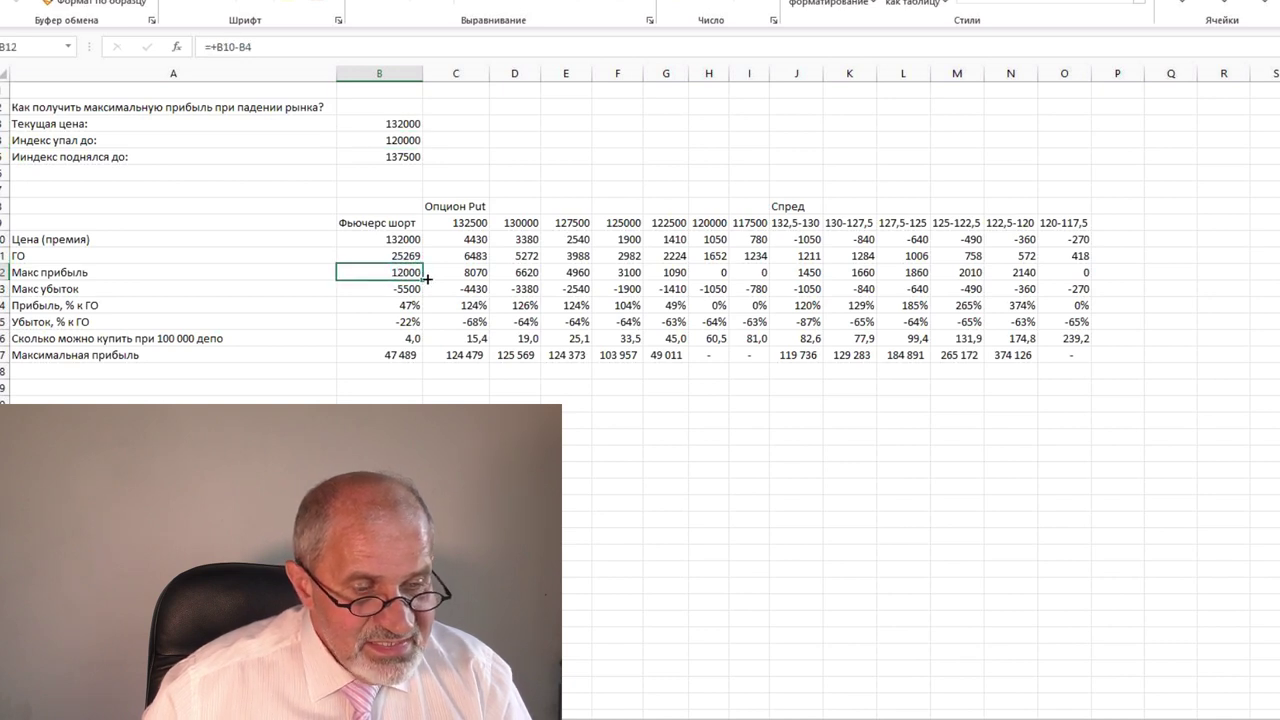
pyautogui.click(484, 272)
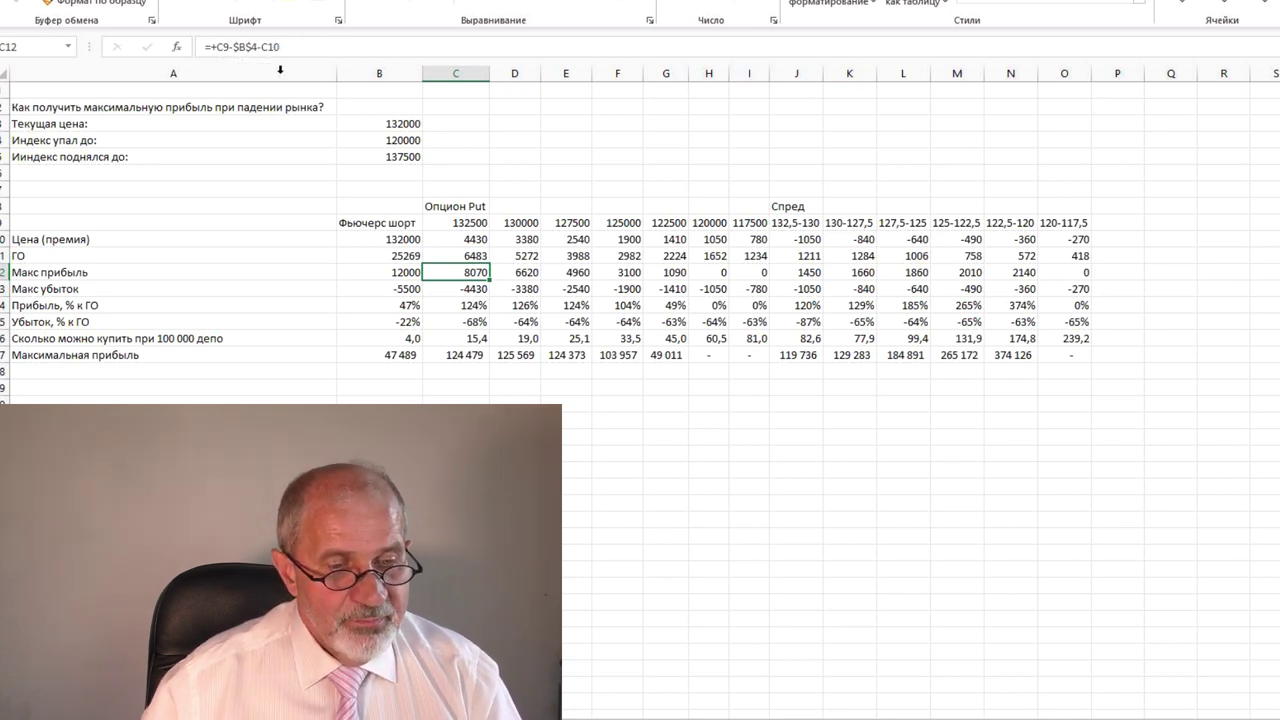
# - Compare the Макс прибыль of the short futures with that of each Put option from 132500 to 117500
pyautogui.click(402, 270)
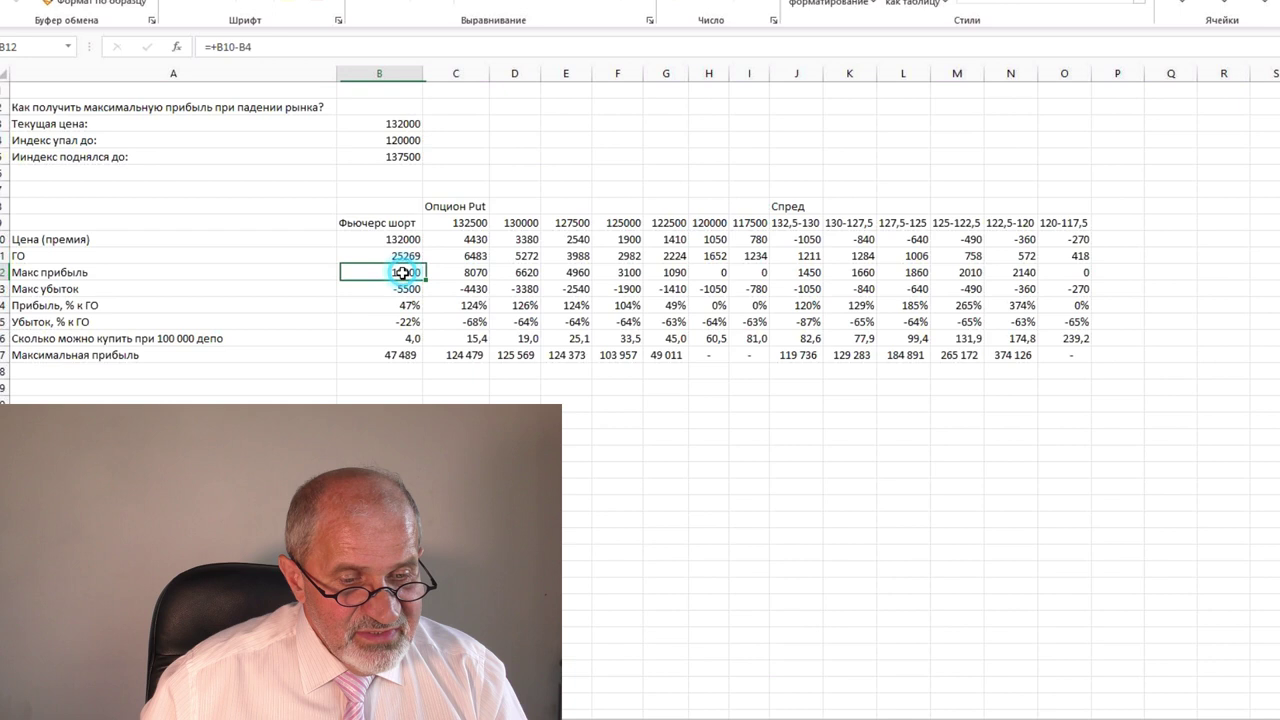
pyautogui.click(457, 275)
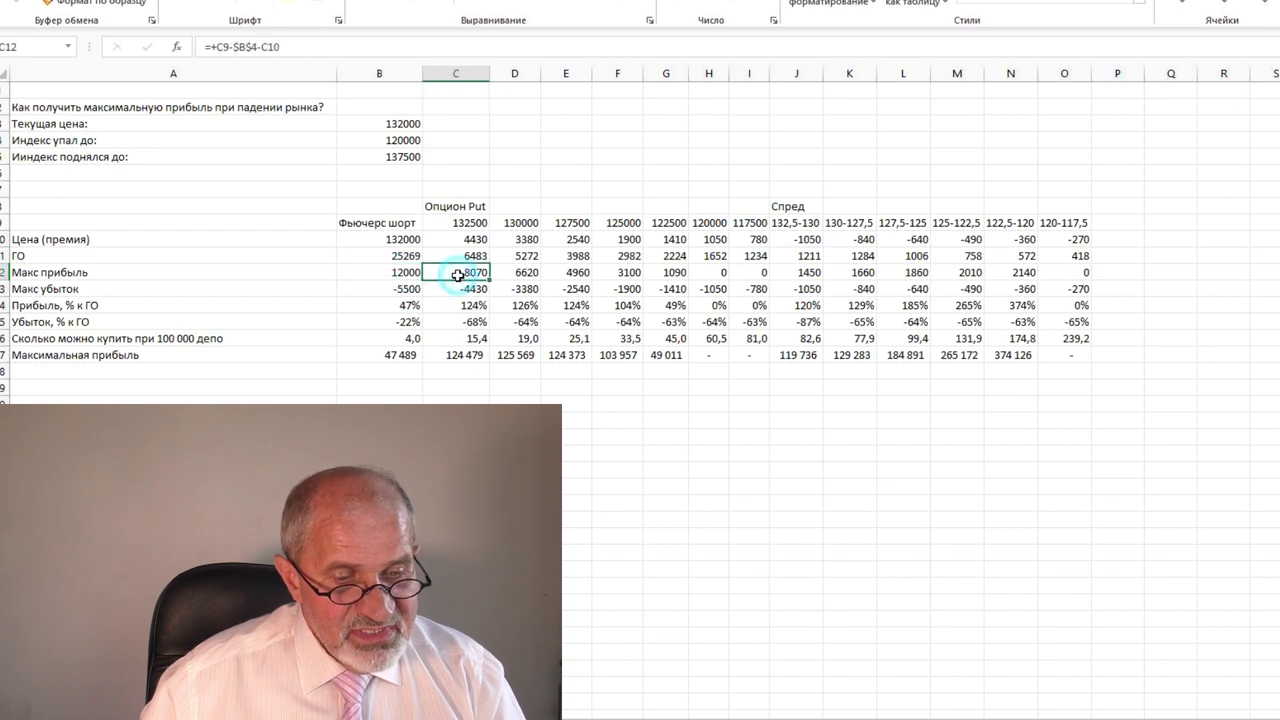
pyautogui.click(516, 276)
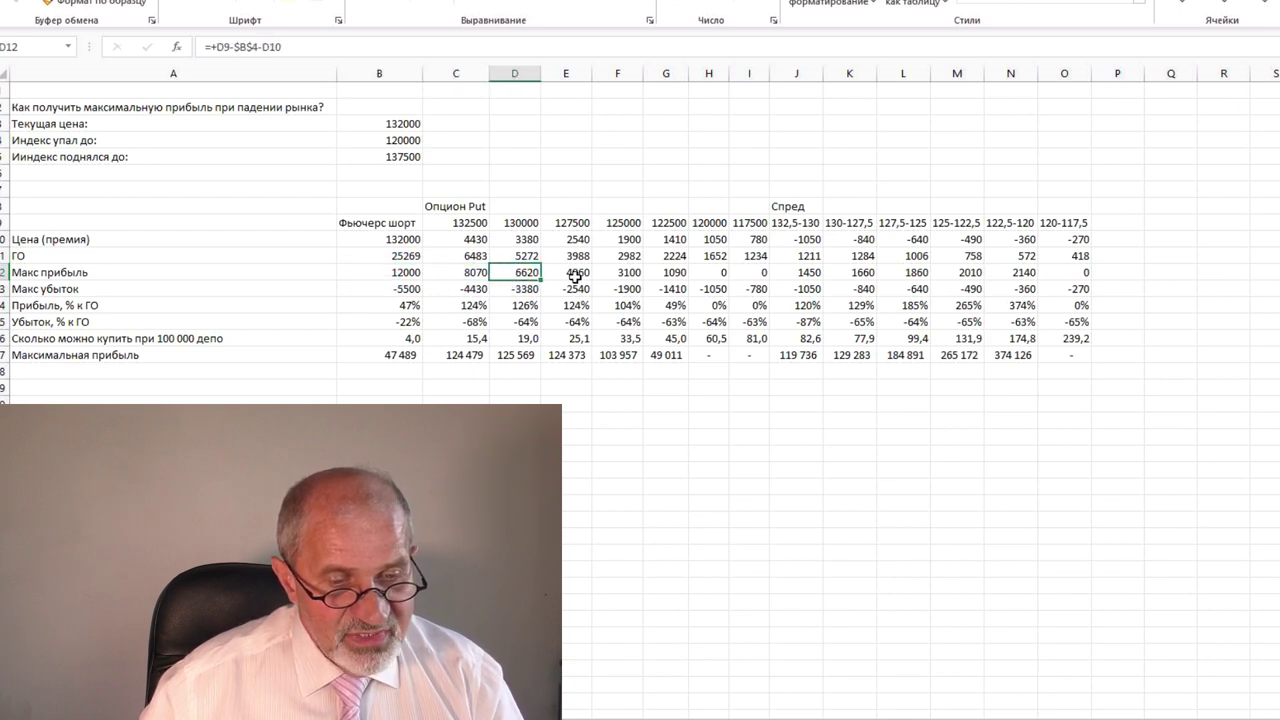
pyautogui.click(576, 275)
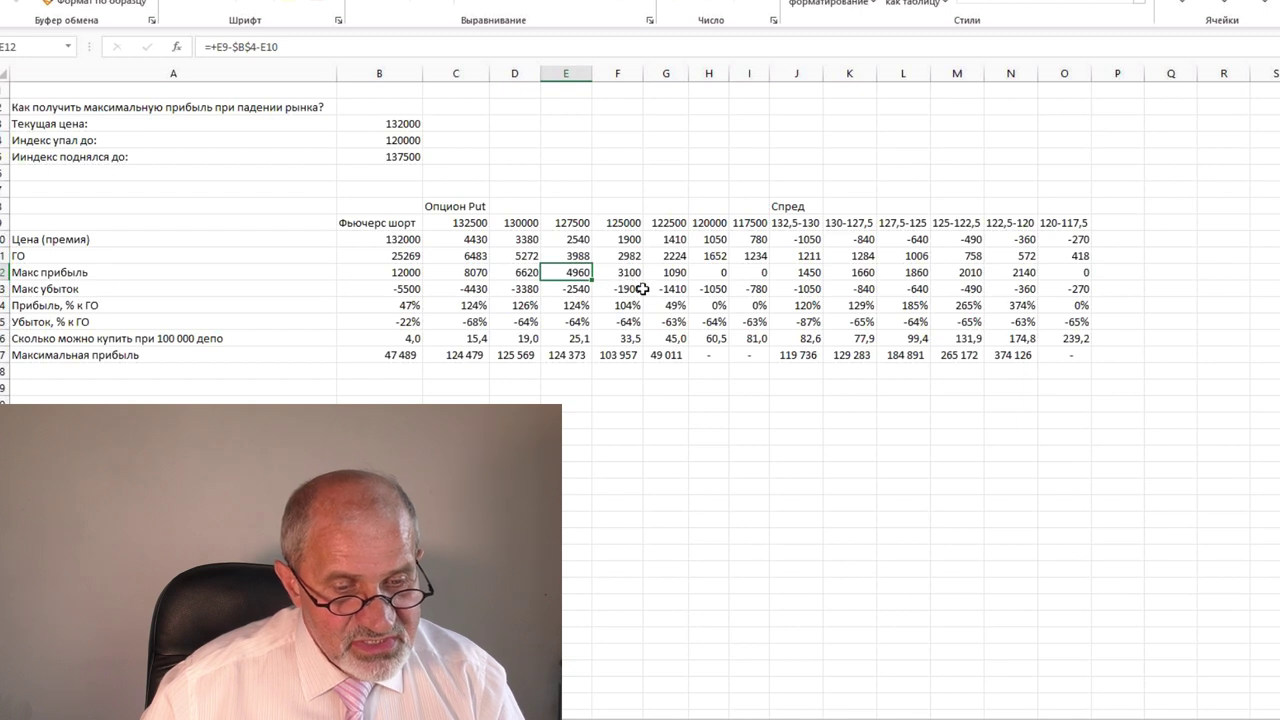
pyautogui.click(632, 272)
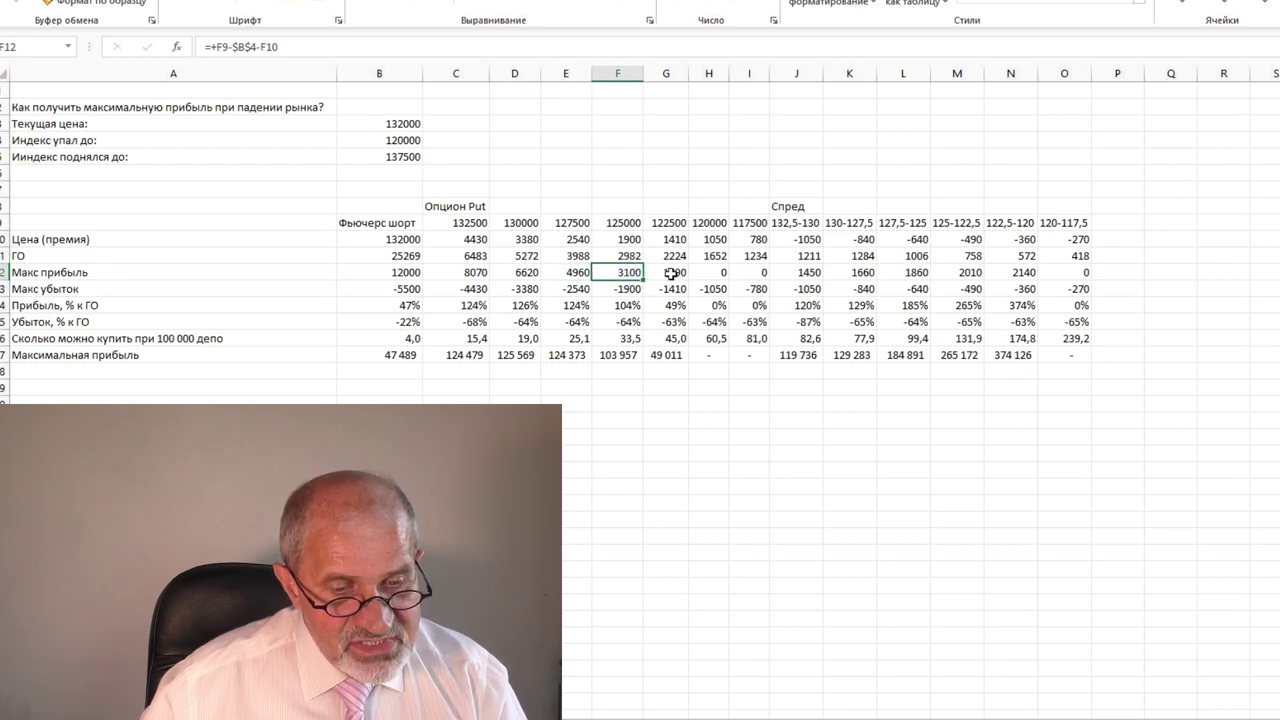
pyautogui.click(670, 274)
pyautogui.click(720, 271)
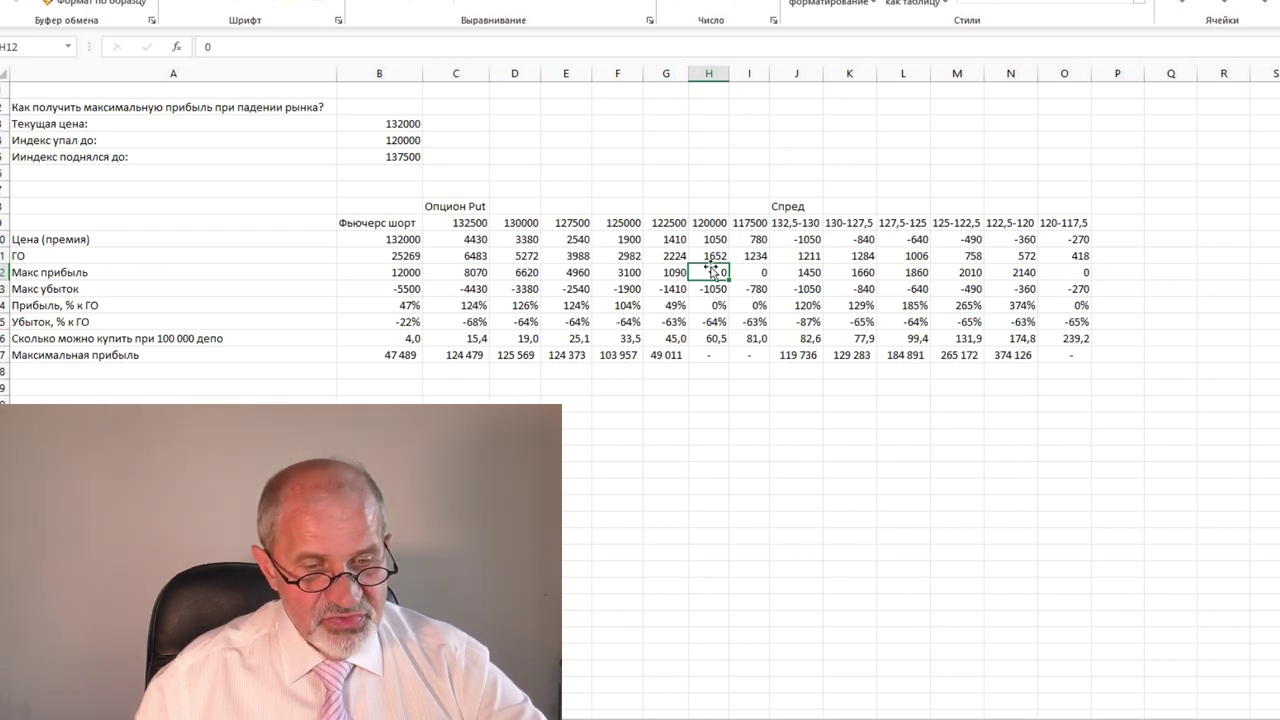
pyautogui.click(760, 273)
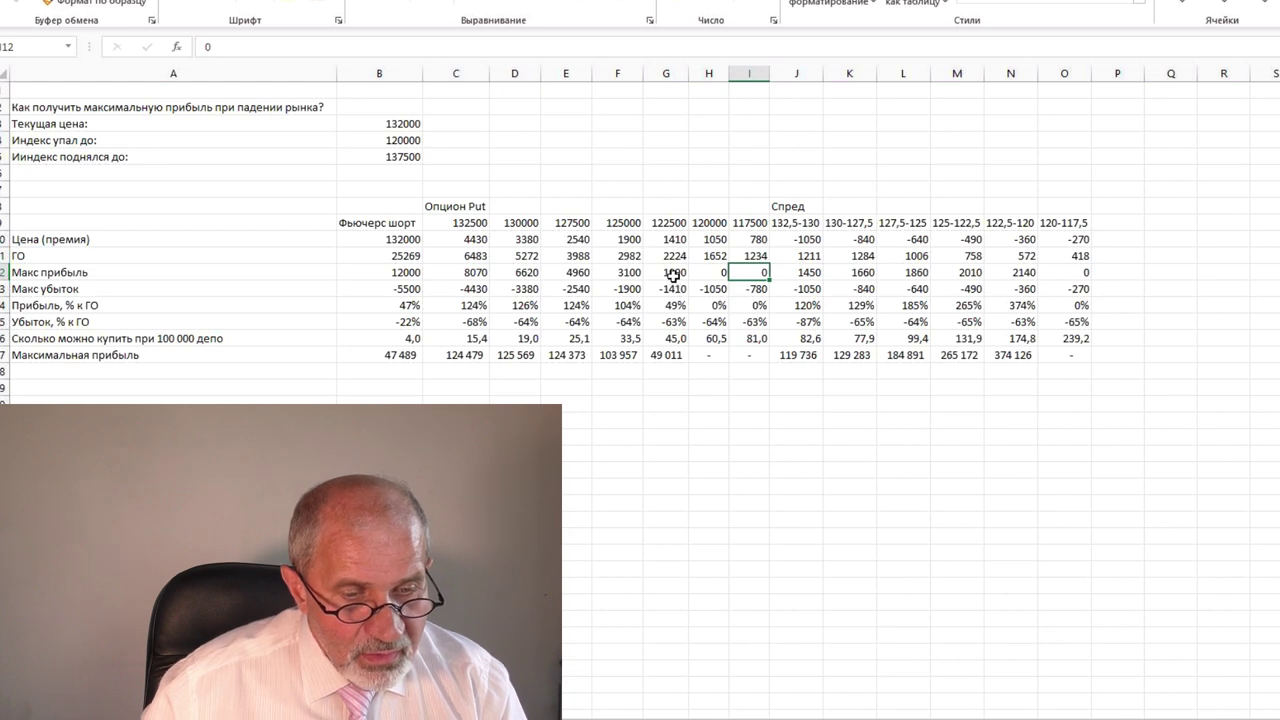
# - Compare the Макс убыток of the short futures with that of the Put options between the 132500 and 117500 strikes
pyautogui.click(383, 289)
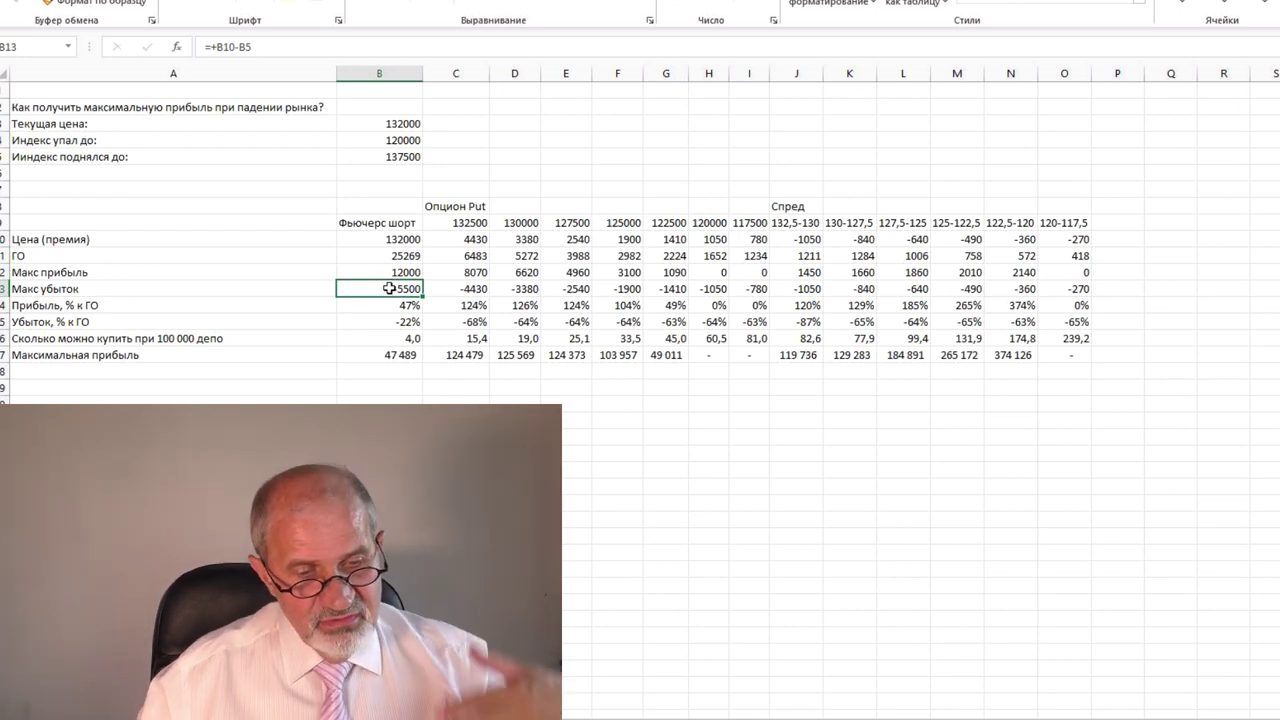
pyautogui.click(457, 290)
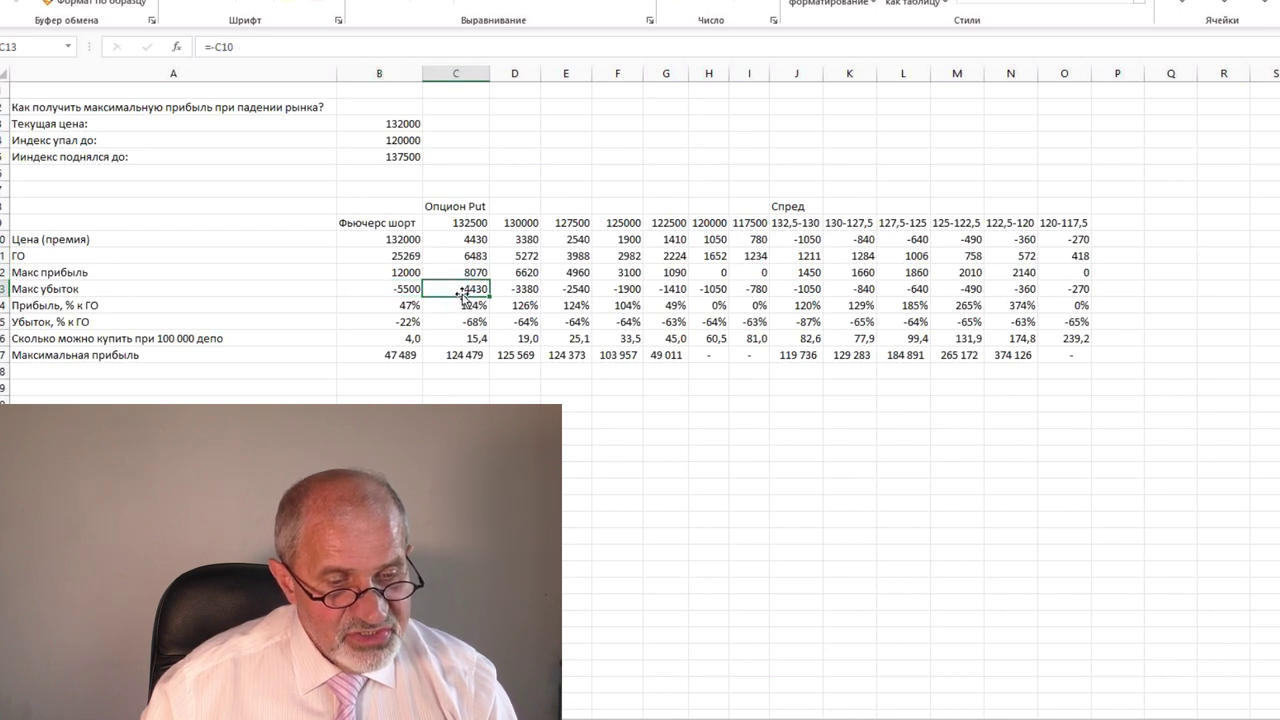
pyautogui.click(525, 291)
pyautogui.click(568, 292)
pyautogui.click(594, 291)
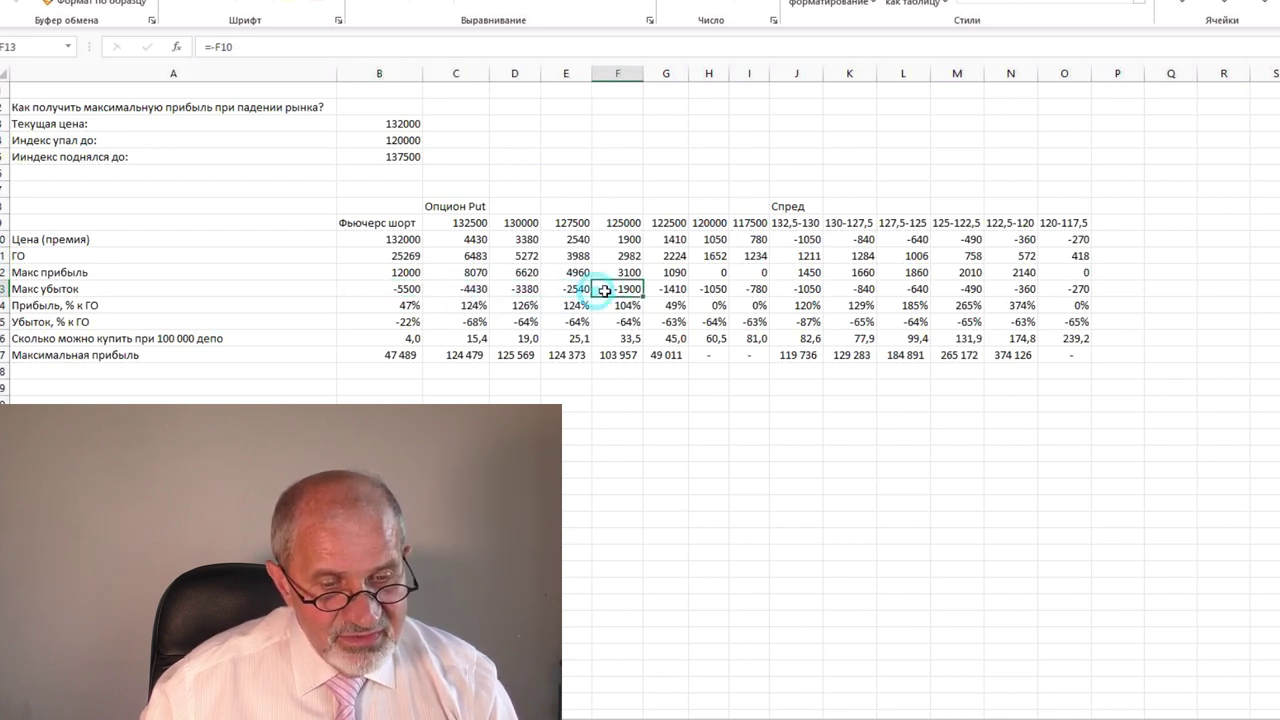
pyautogui.click(757, 291)
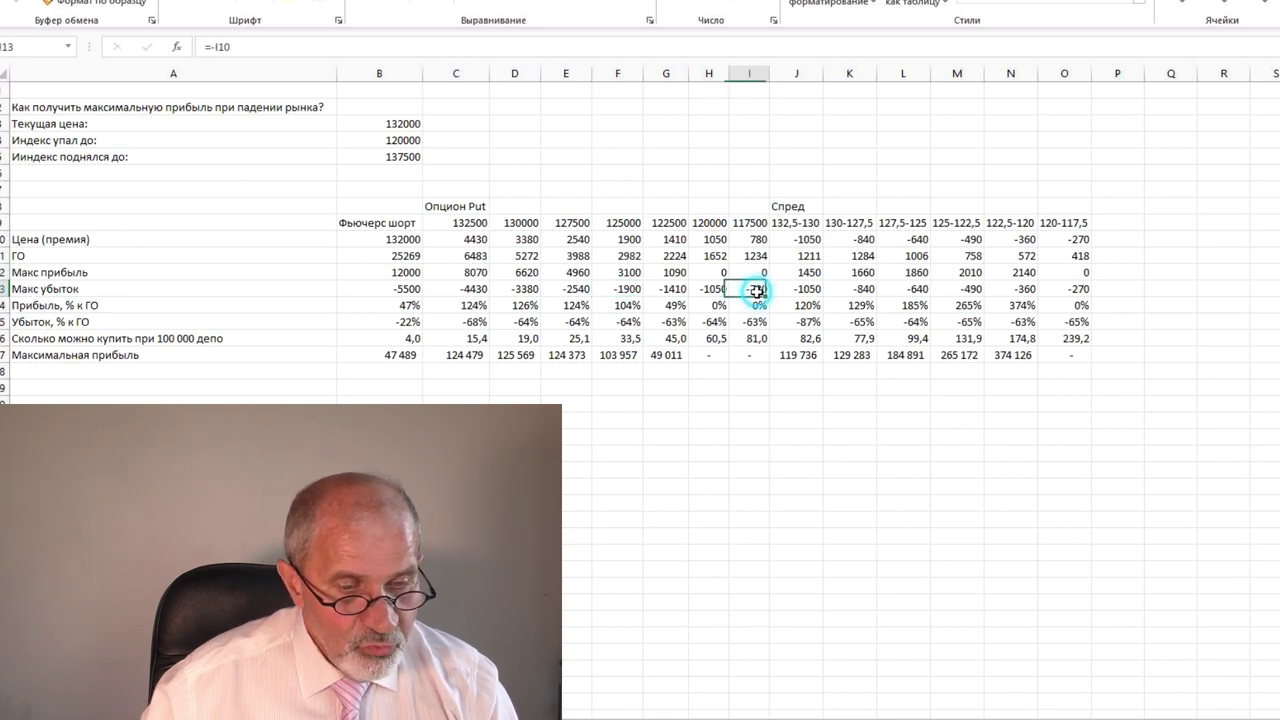
# - Check the Макс убыток of the 132500 Put against its premium, and review the same row for the 130000 and 127500 Puts
pyautogui.click(476, 289)
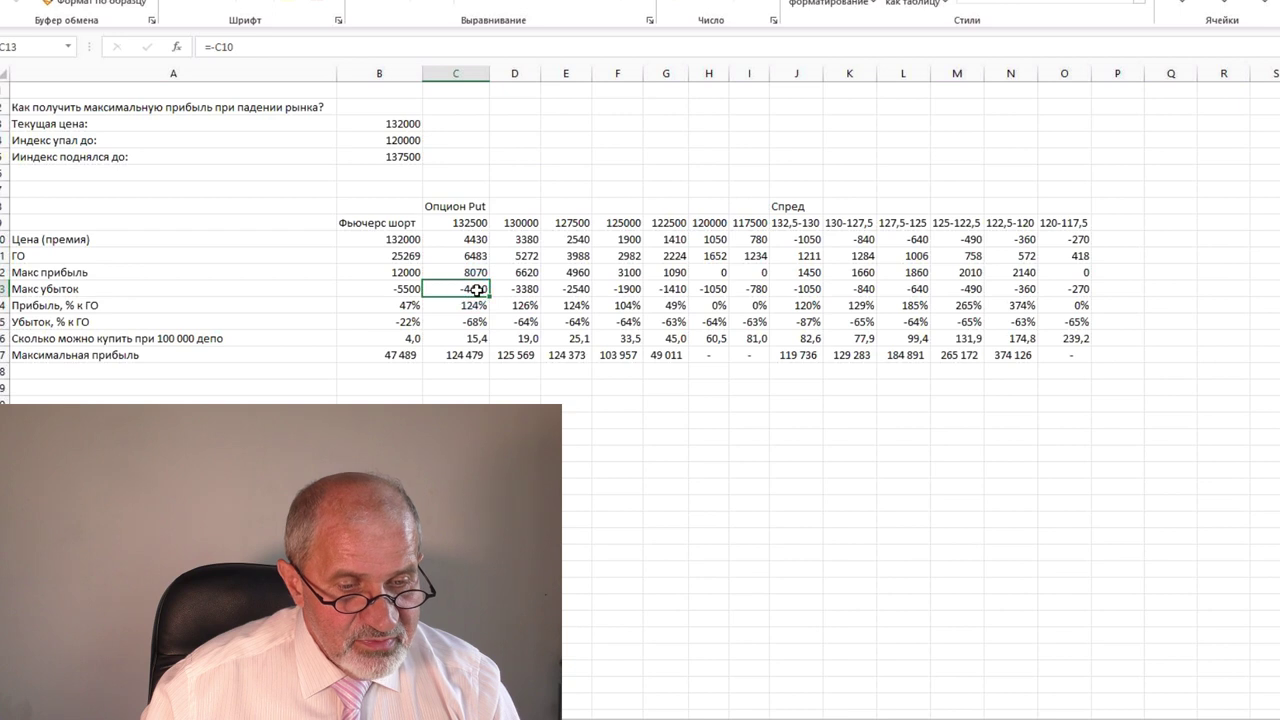
pyautogui.click(476, 239)
pyautogui.click(474, 288)
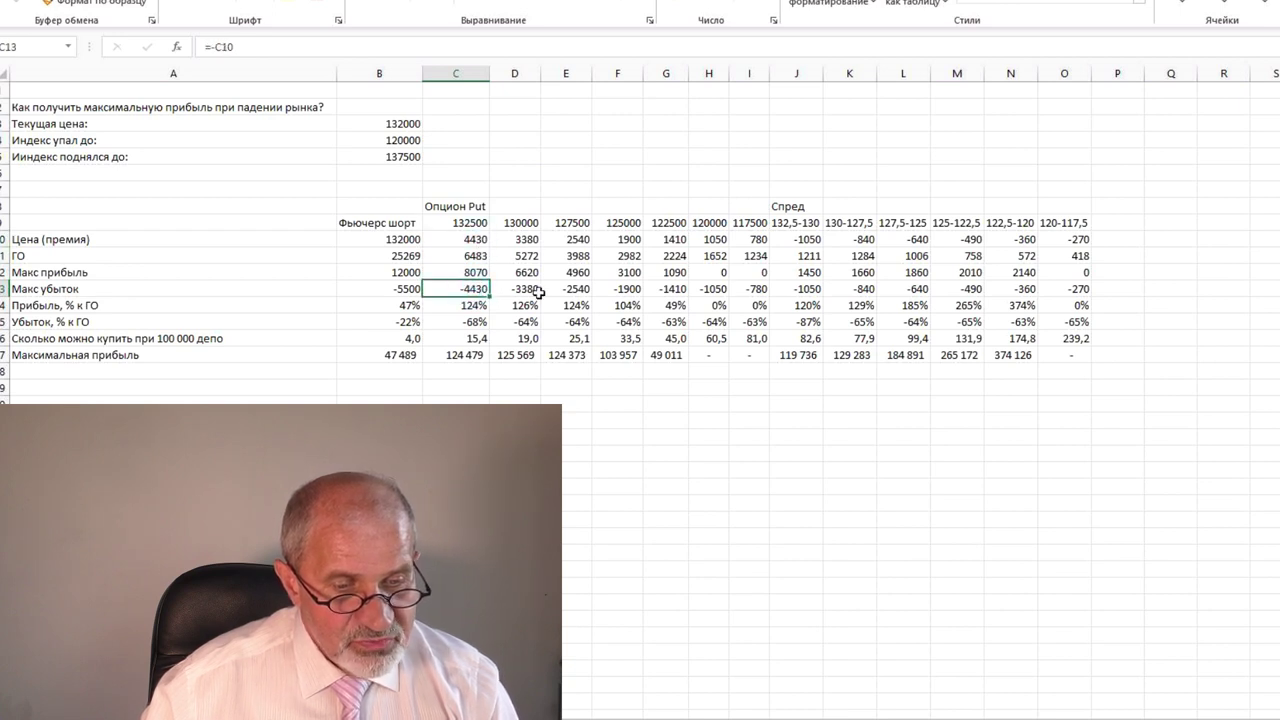
pyautogui.click(538, 291)
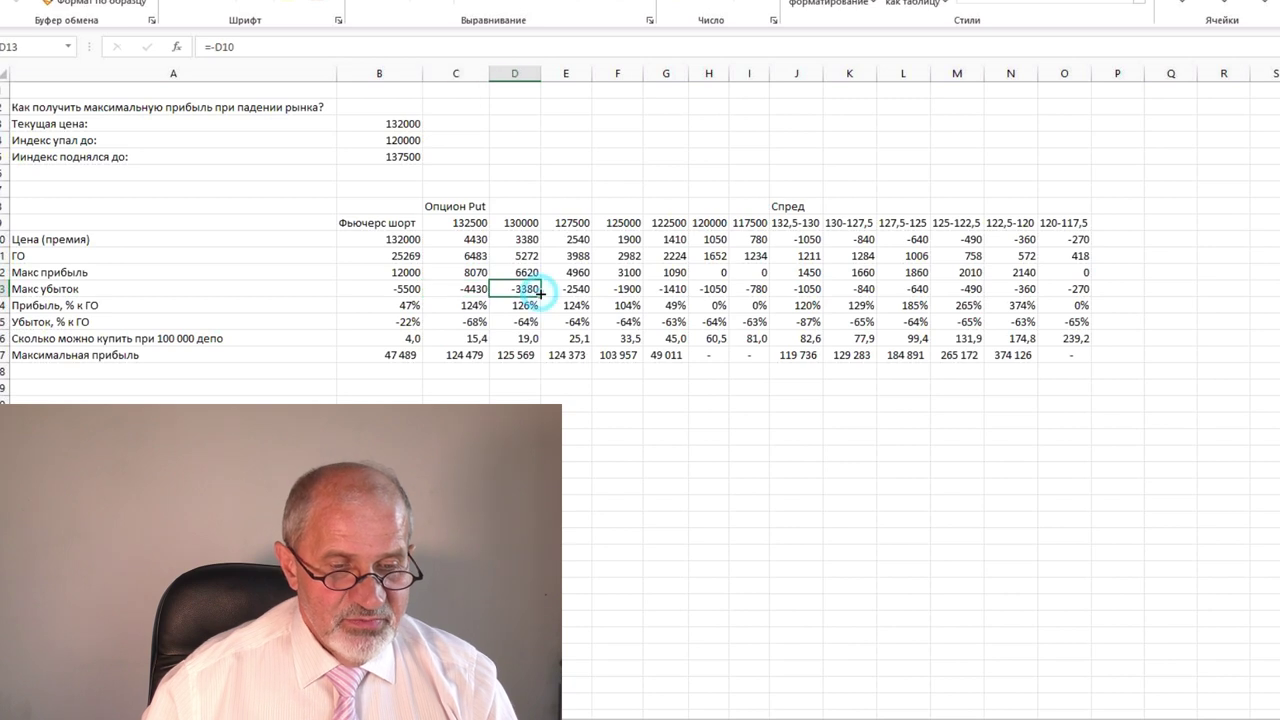
pyautogui.click(578, 290)
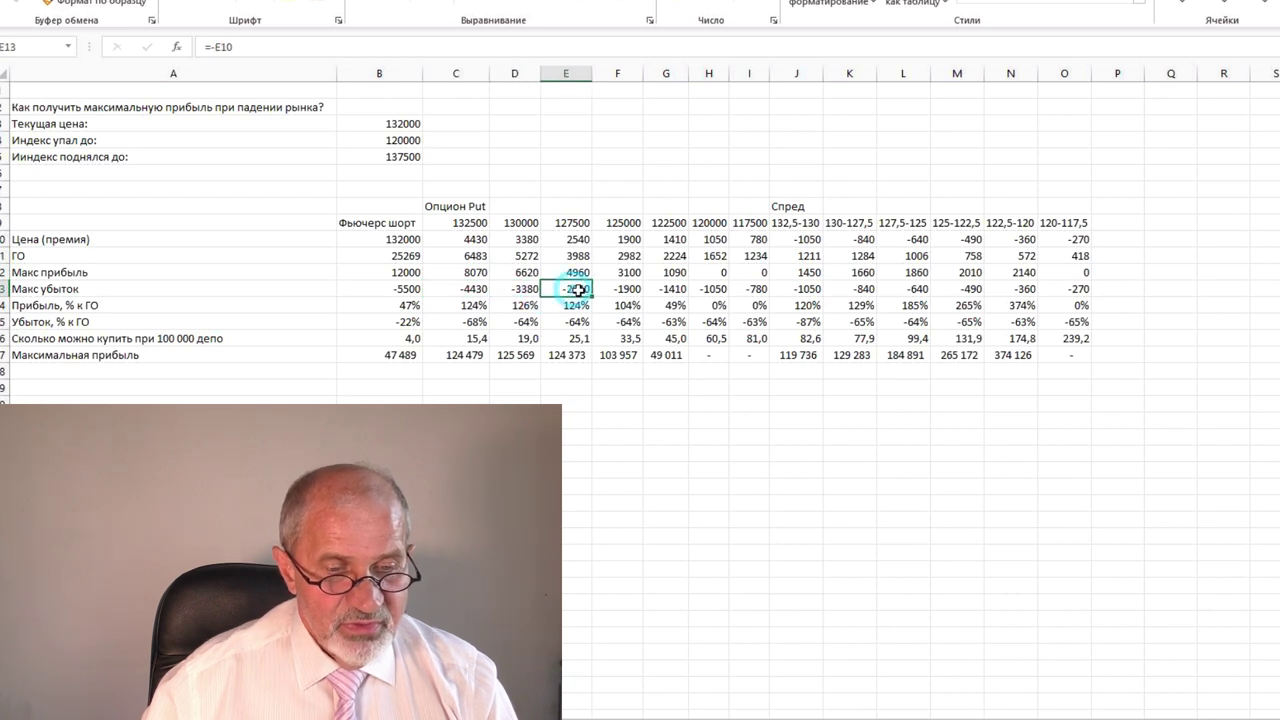
pyautogui.click(475, 290)
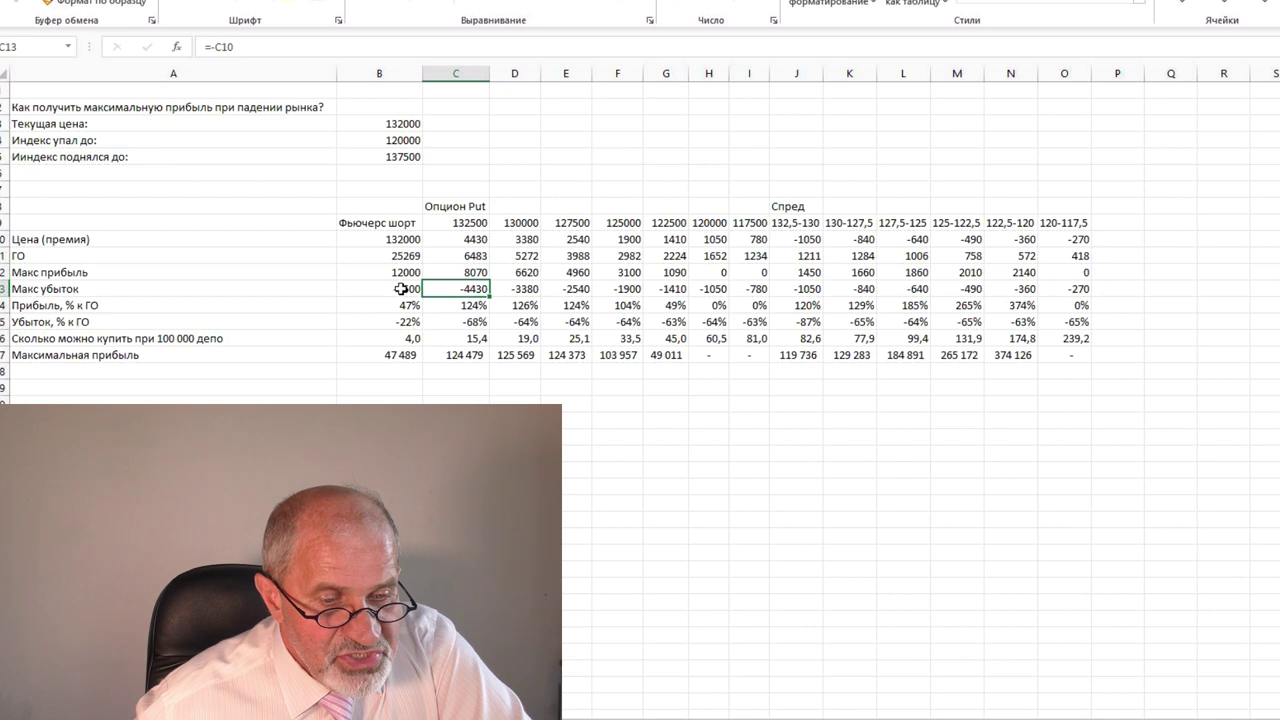
# - Examine Прибыль, % к ГО for the short futures from its profit and margin, and for each Put from 132500 to 117500
pyautogui.click(398, 273)
pyautogui.click(397, 256)
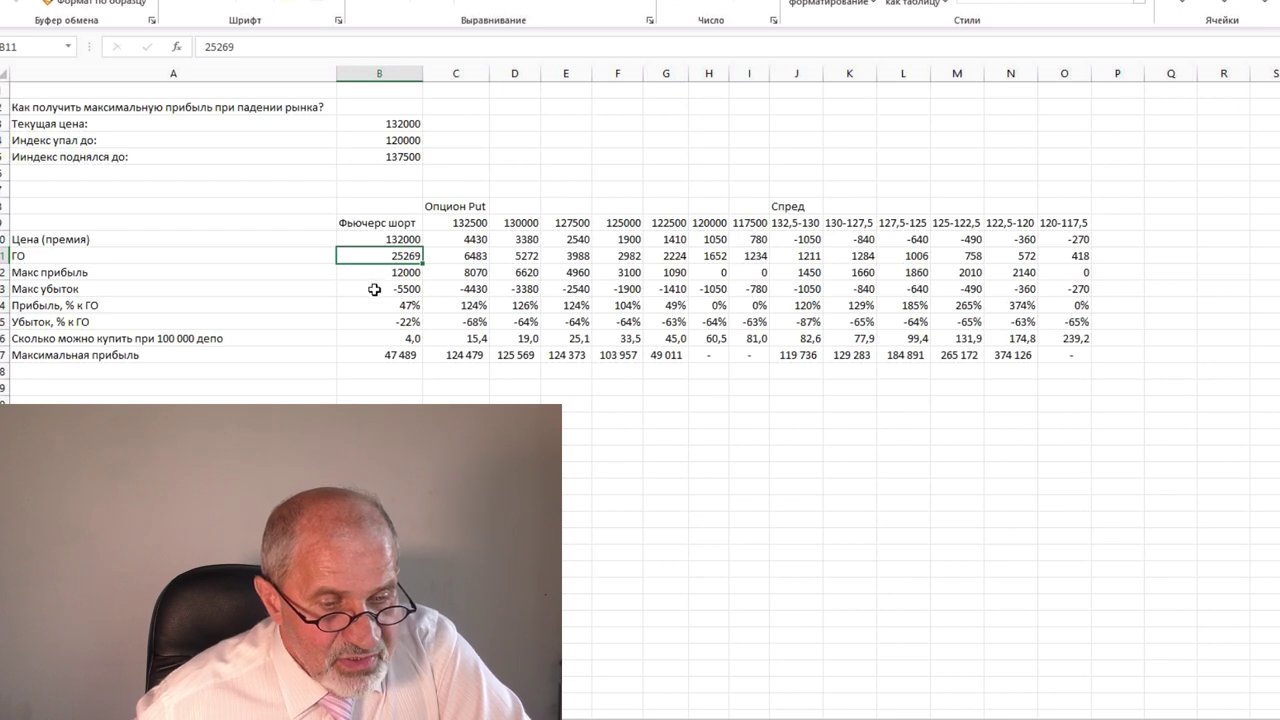
pyautogui.click(388, 305)
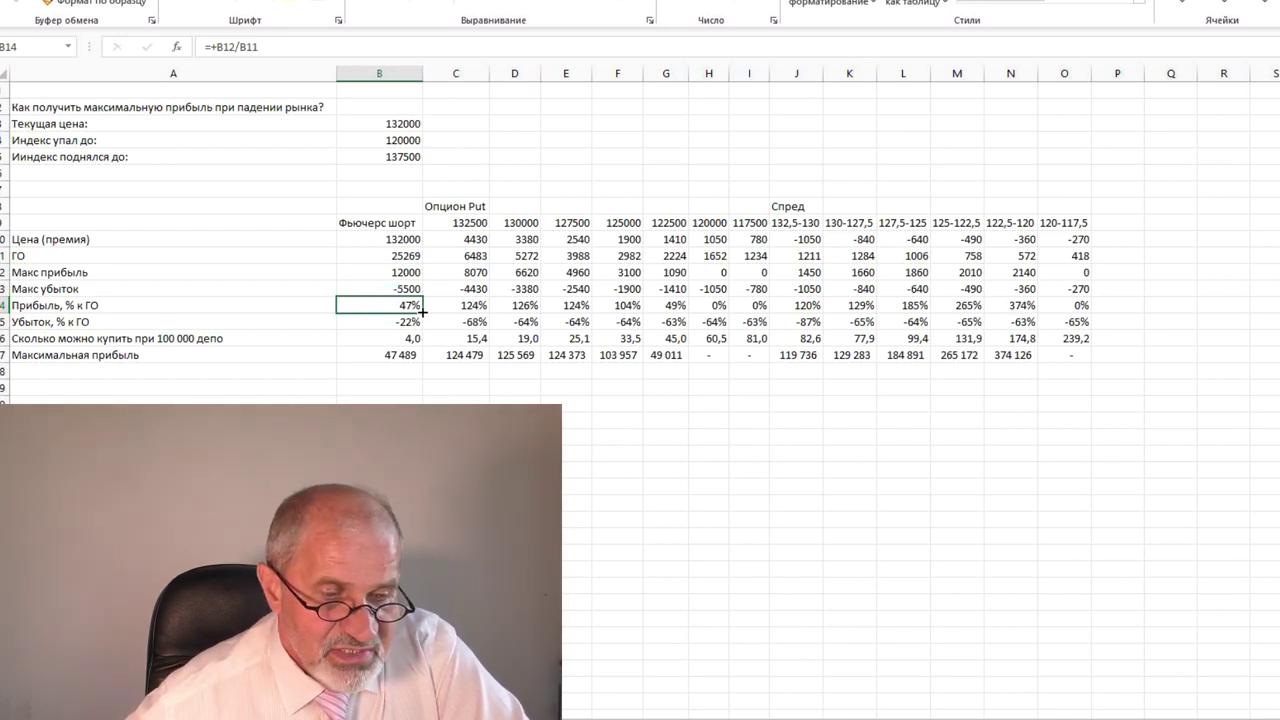
pyautogui.click(454, 306)
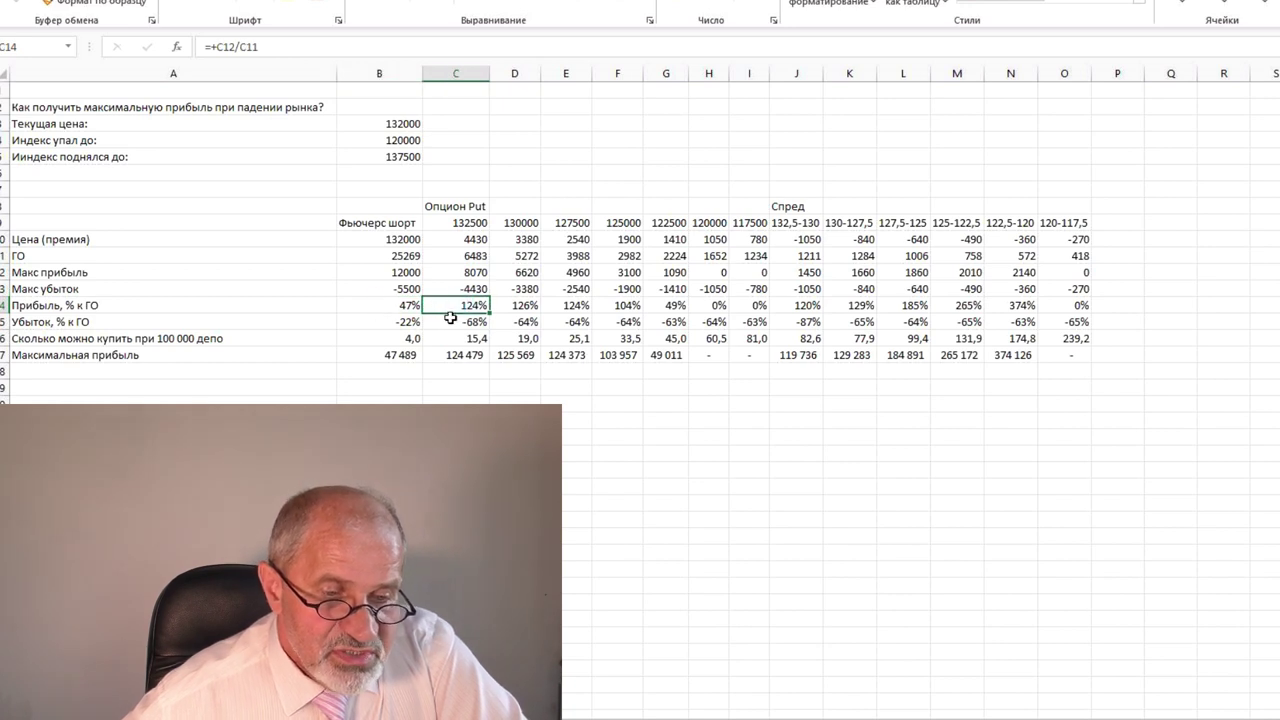
pyautogui.click(514, 304)
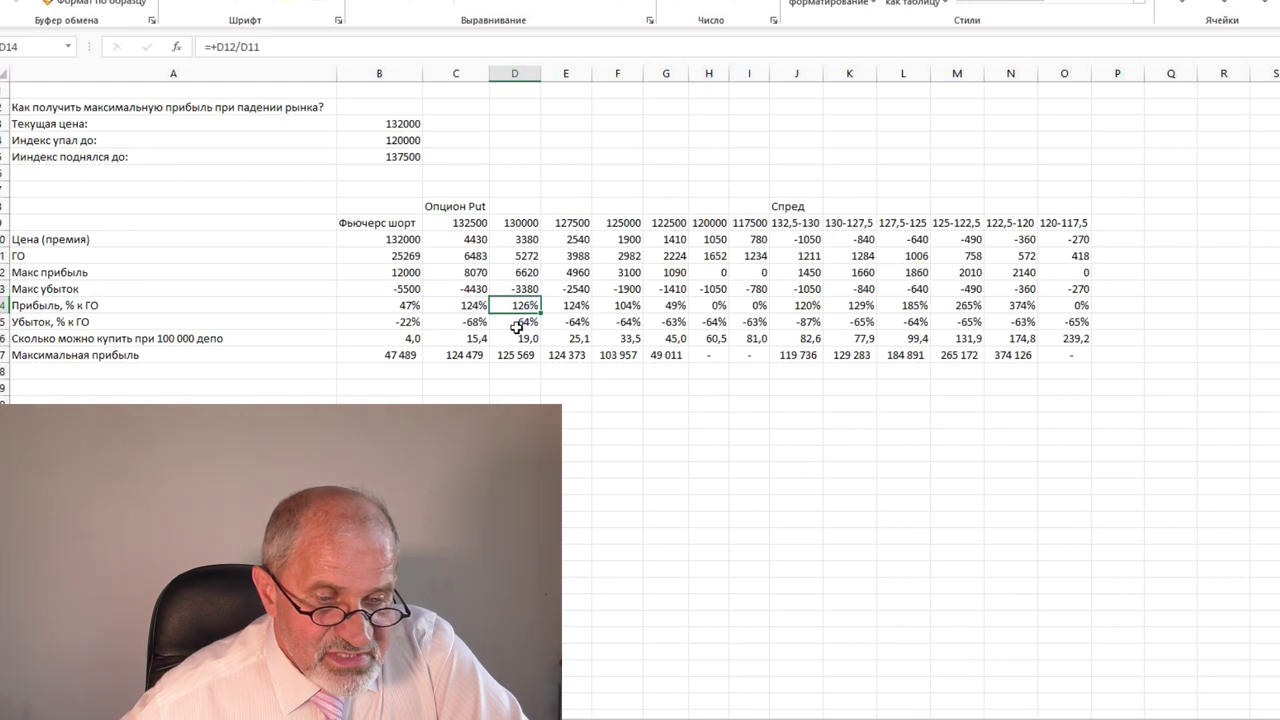
pyautogui.click(565, 306)
pyautogui.click(610, 306)
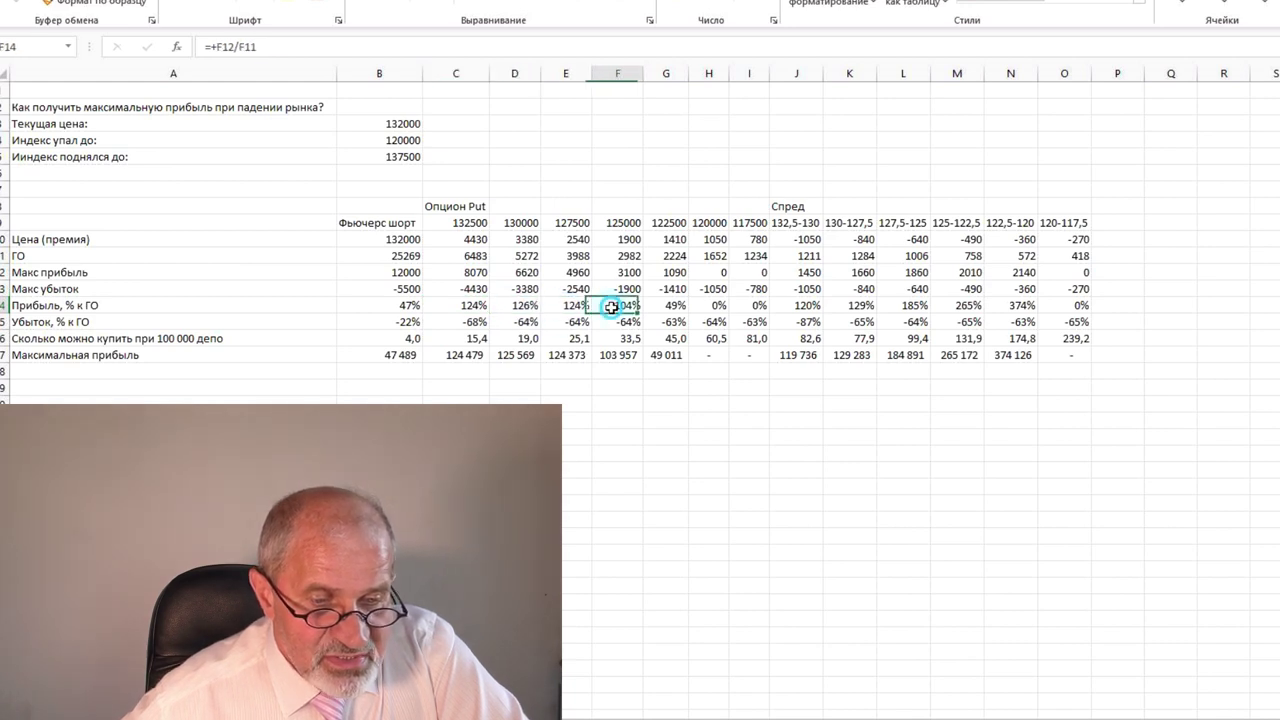
pyautogui.click(668, 306)
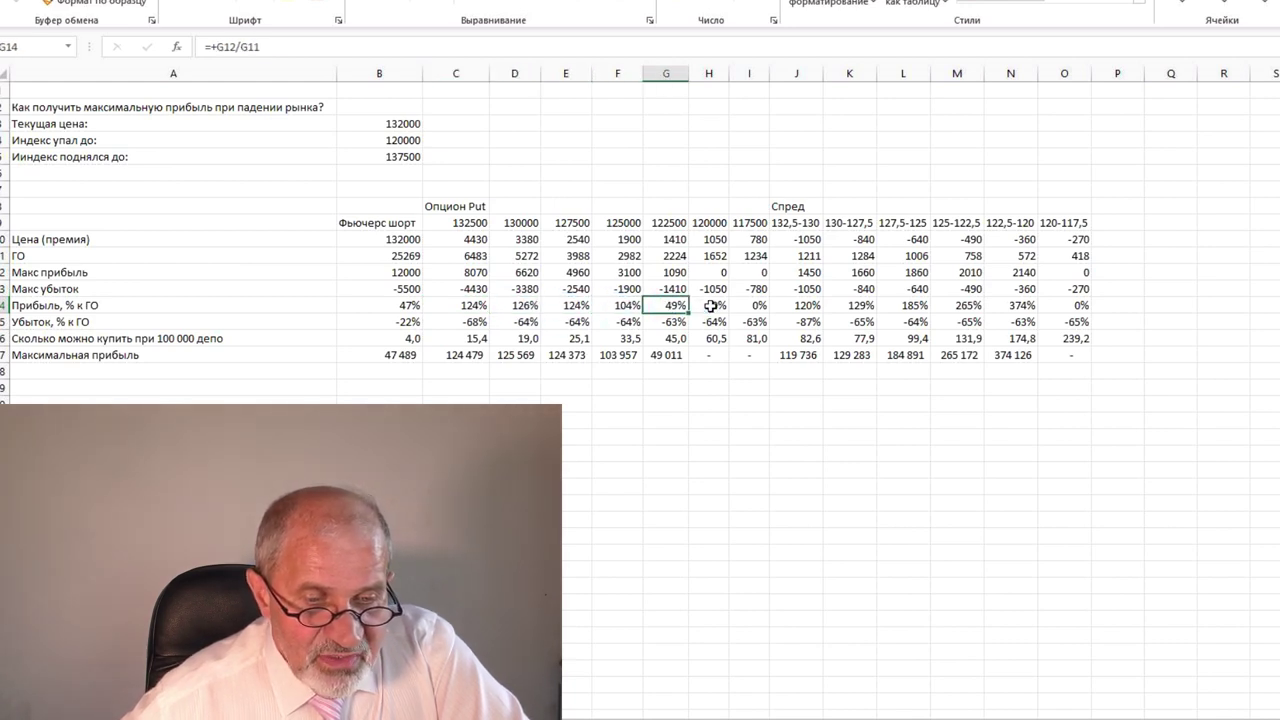
pyautogui.click(710, 306)
pyautogui.click(749, 307)
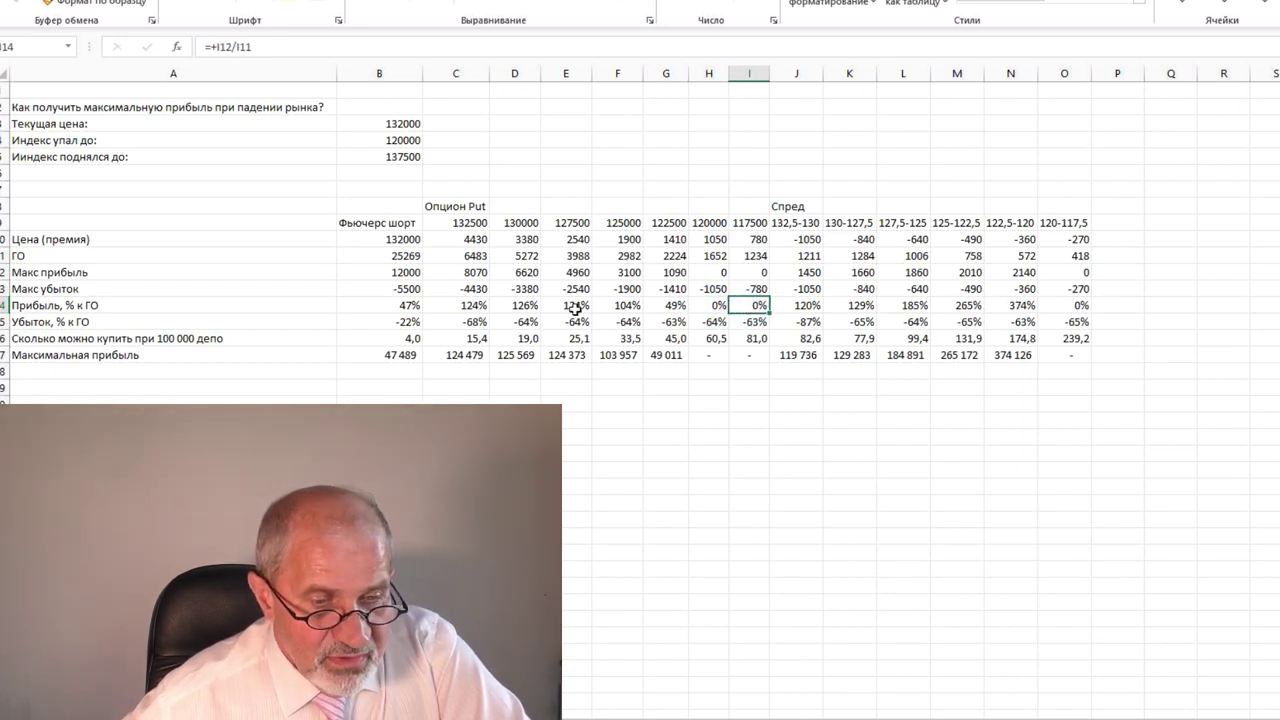
# - Compare Прибыль, % к ГО of the short futures with that of each Put option from 132500 to 122500
pyautogui.click(398, 306)
pyautogui.click(449, 305)
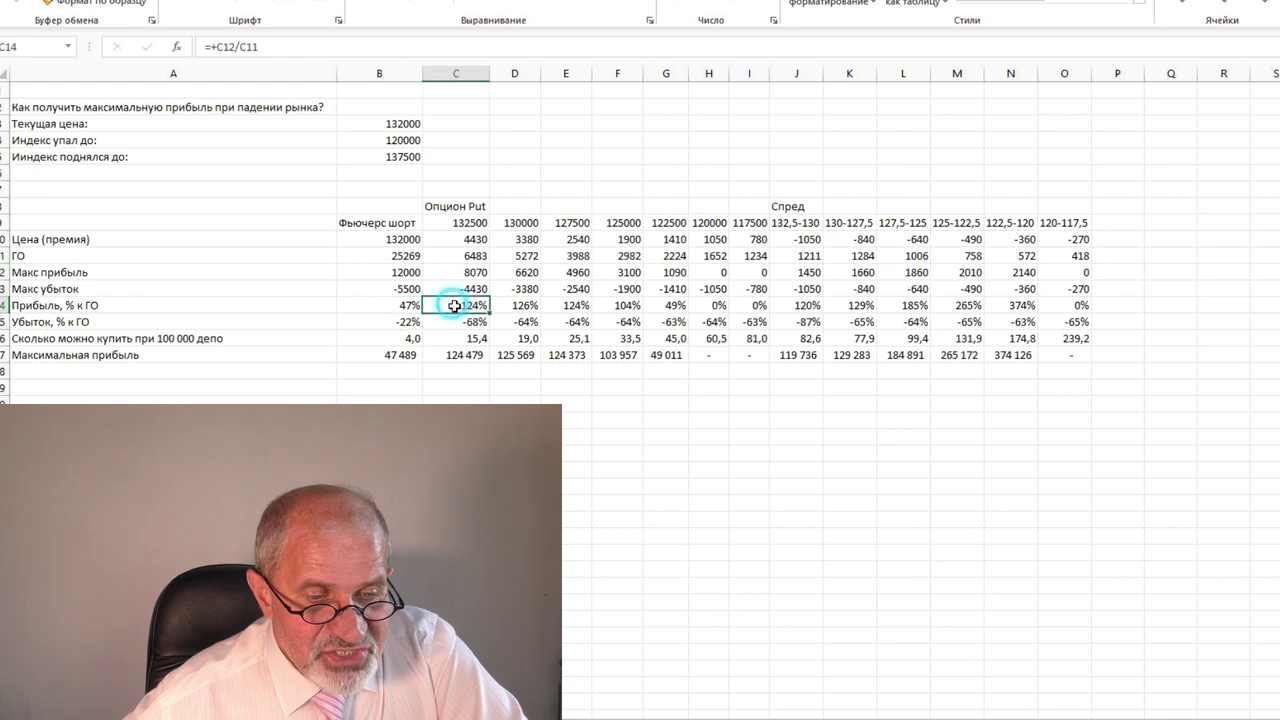
pyautogui.click(518, 306)
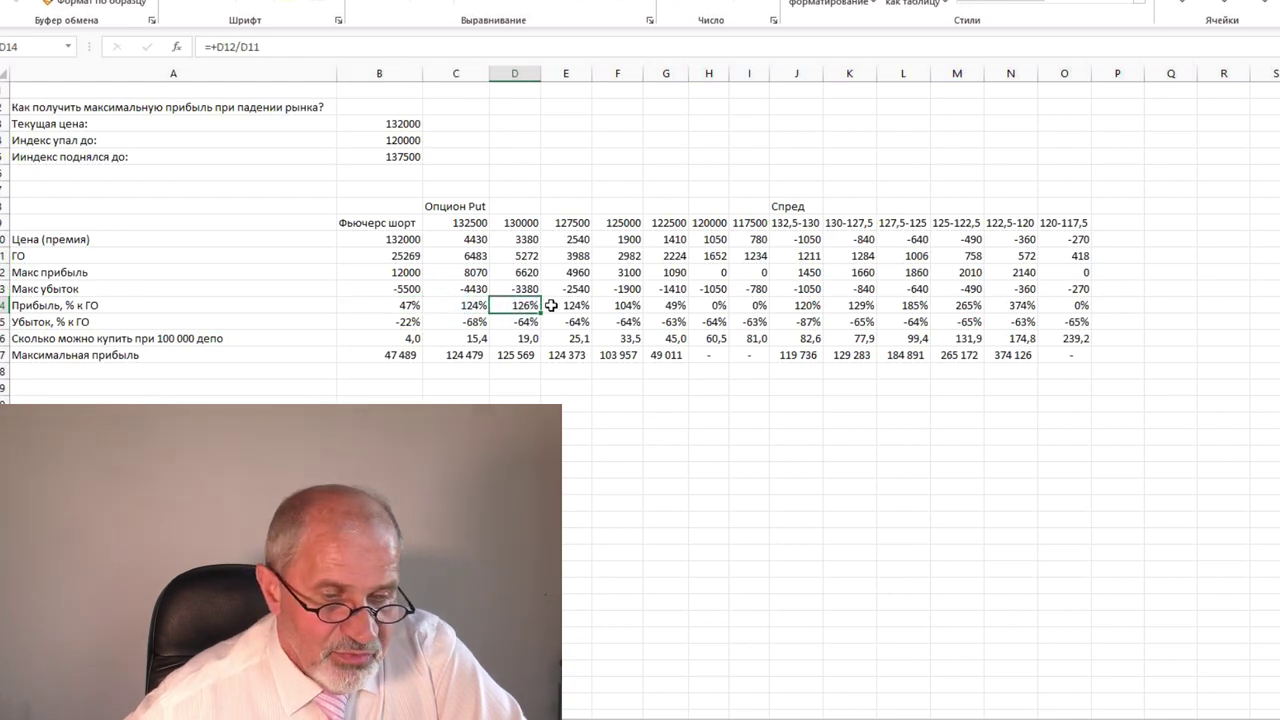
pyautogui.click(558, 305)
pyautogui.click(620, 305)
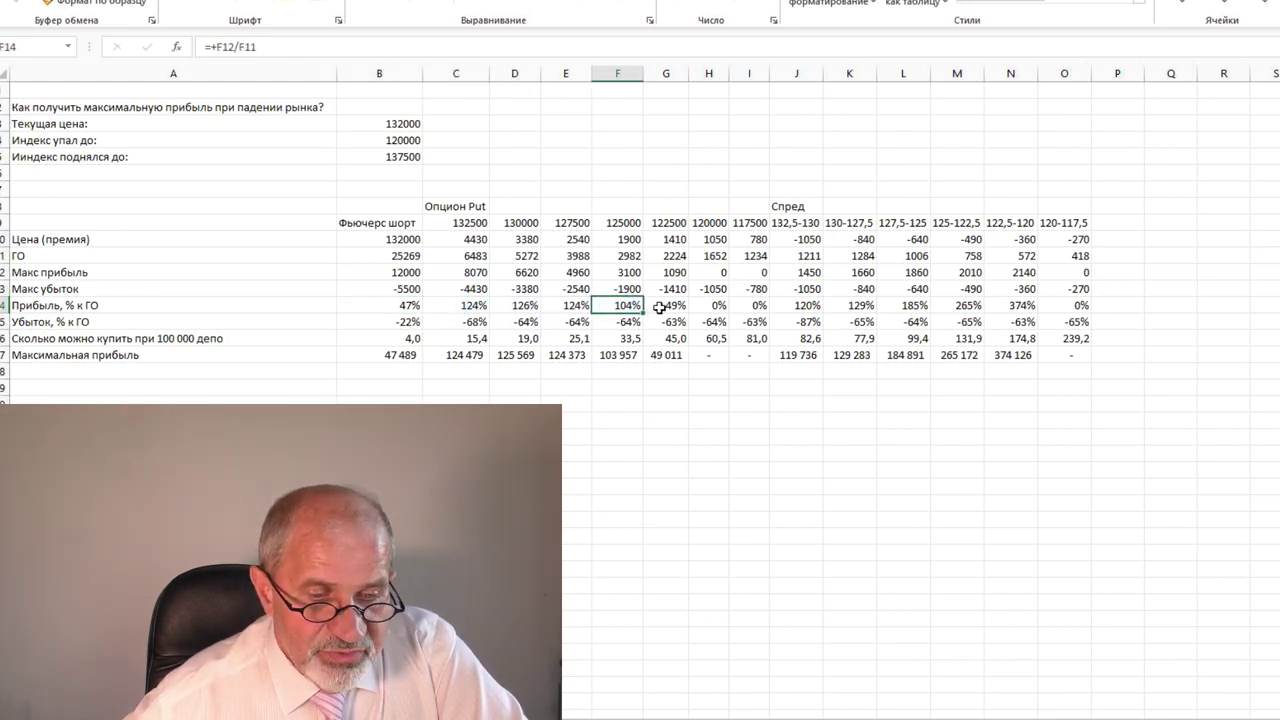
pyautogui.click(662, 306)
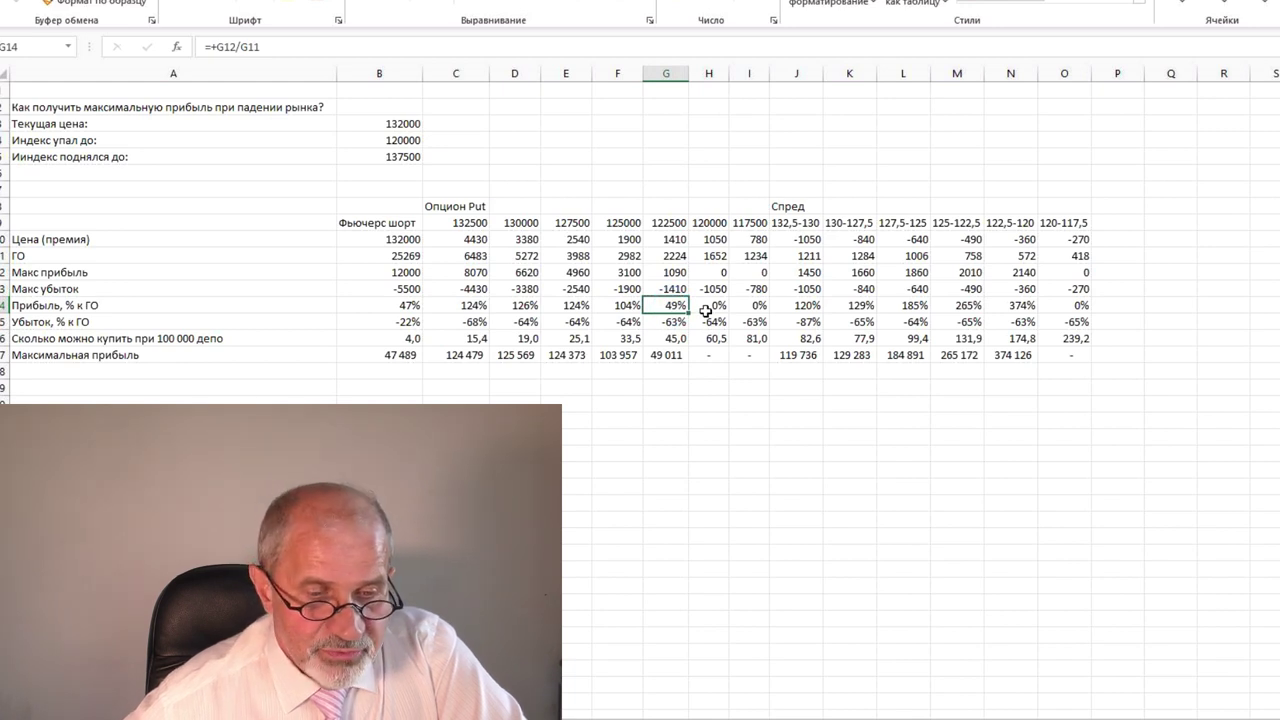
# - Compare Убыток, % к ГО of the short futures with that of the Put options from 132500 to 125000
pyautogui.click(403, 322)
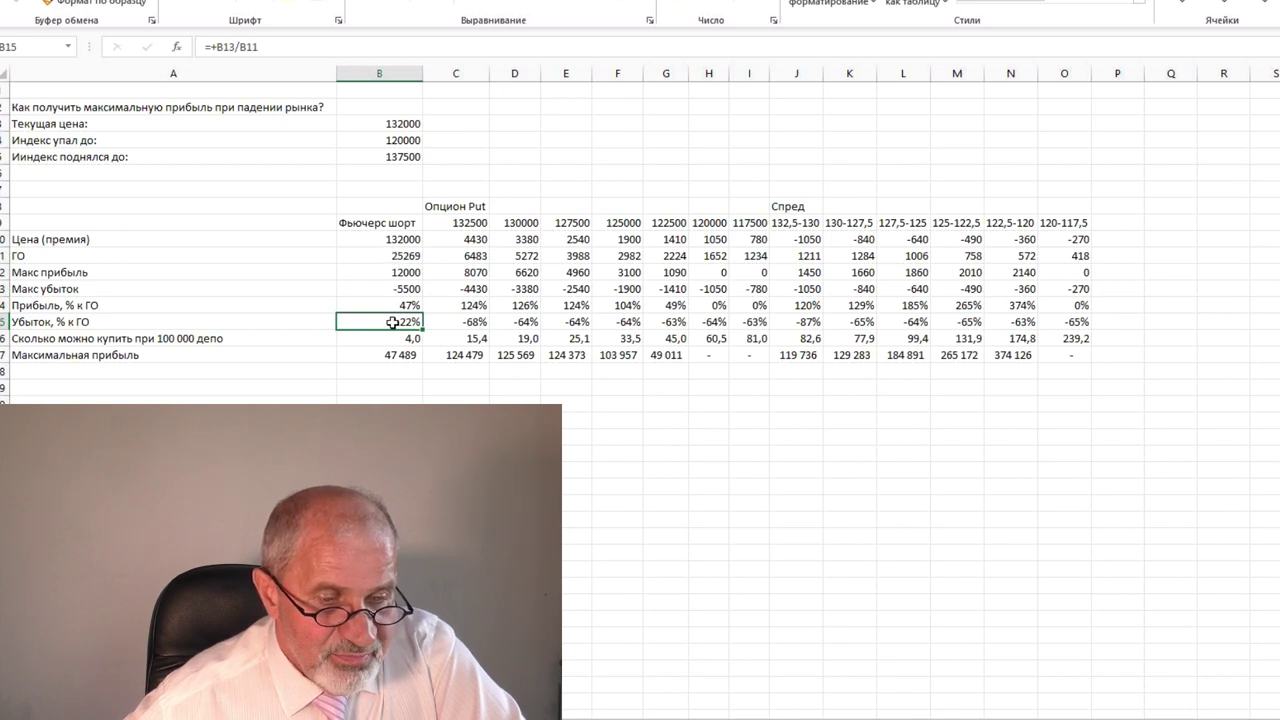
pyautogui.click(467, 323)
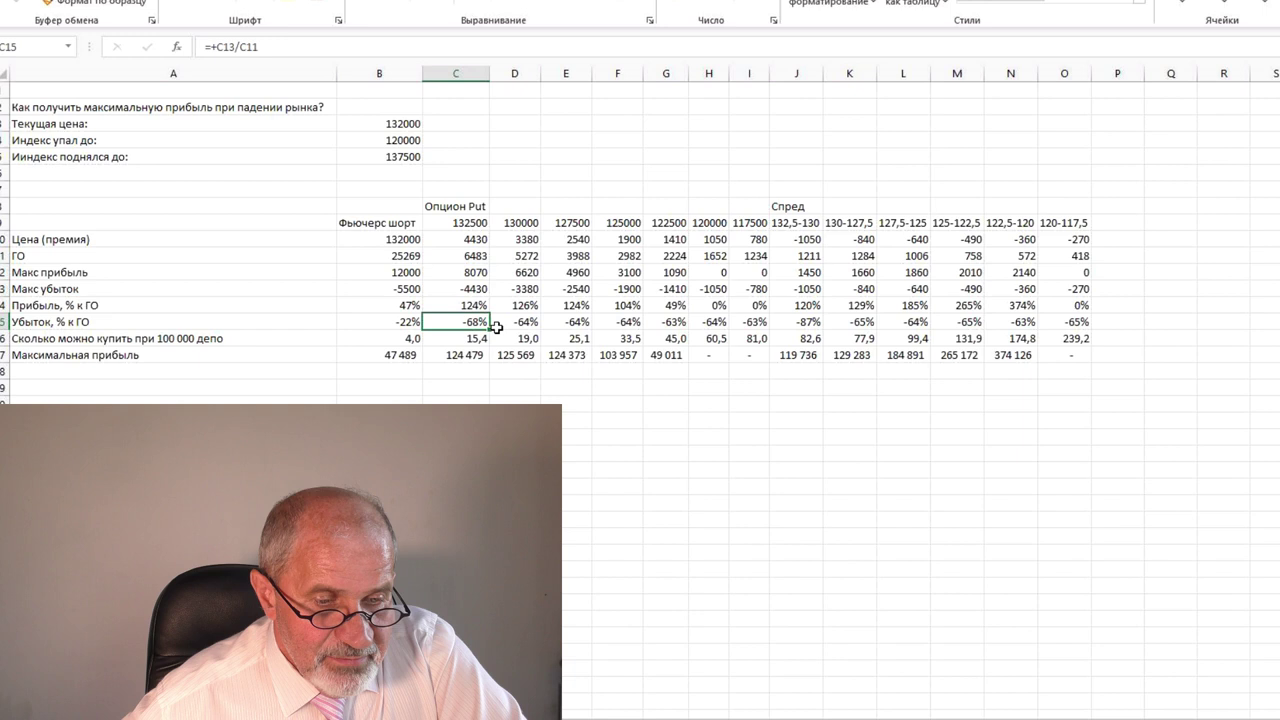
pyautogui.click(501, 322)
pyautogui.click(575, 323)
pyautogui.click(622, 323)
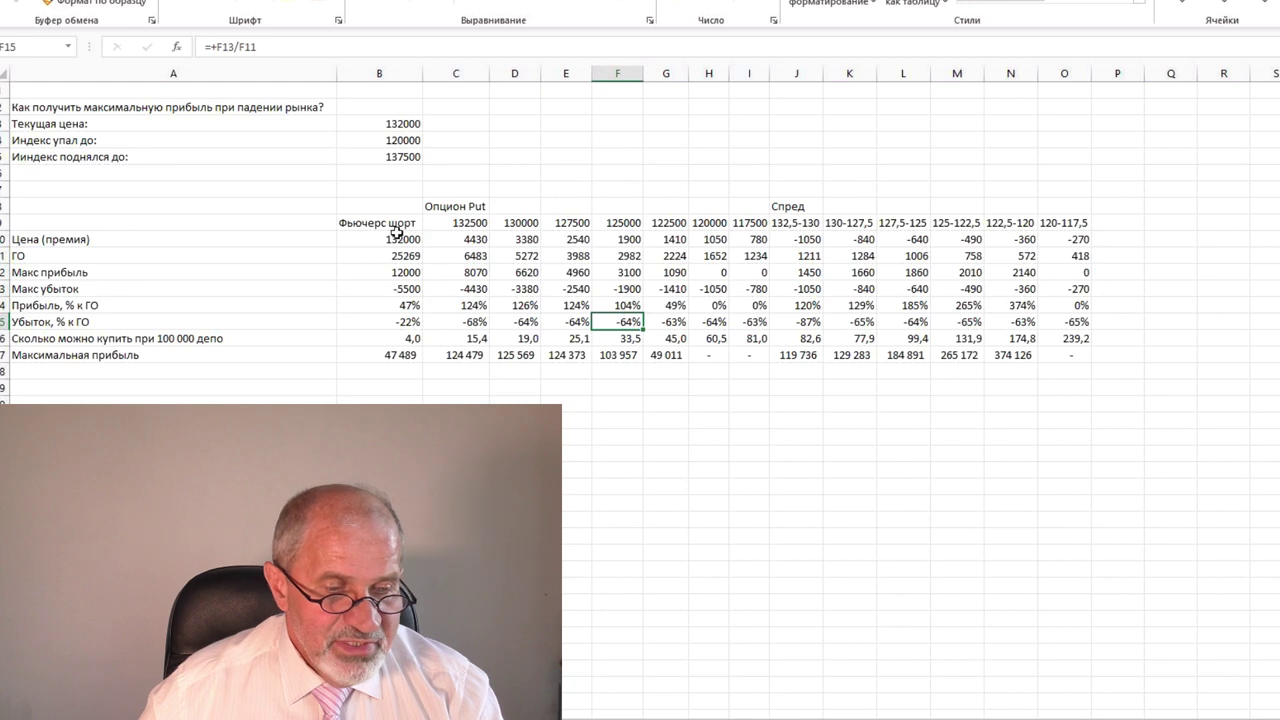
# - Review how many short futures and how many Puts from 132500 to 120000 a 100 000 deposit can buy
pyautogui.click(390, 222)
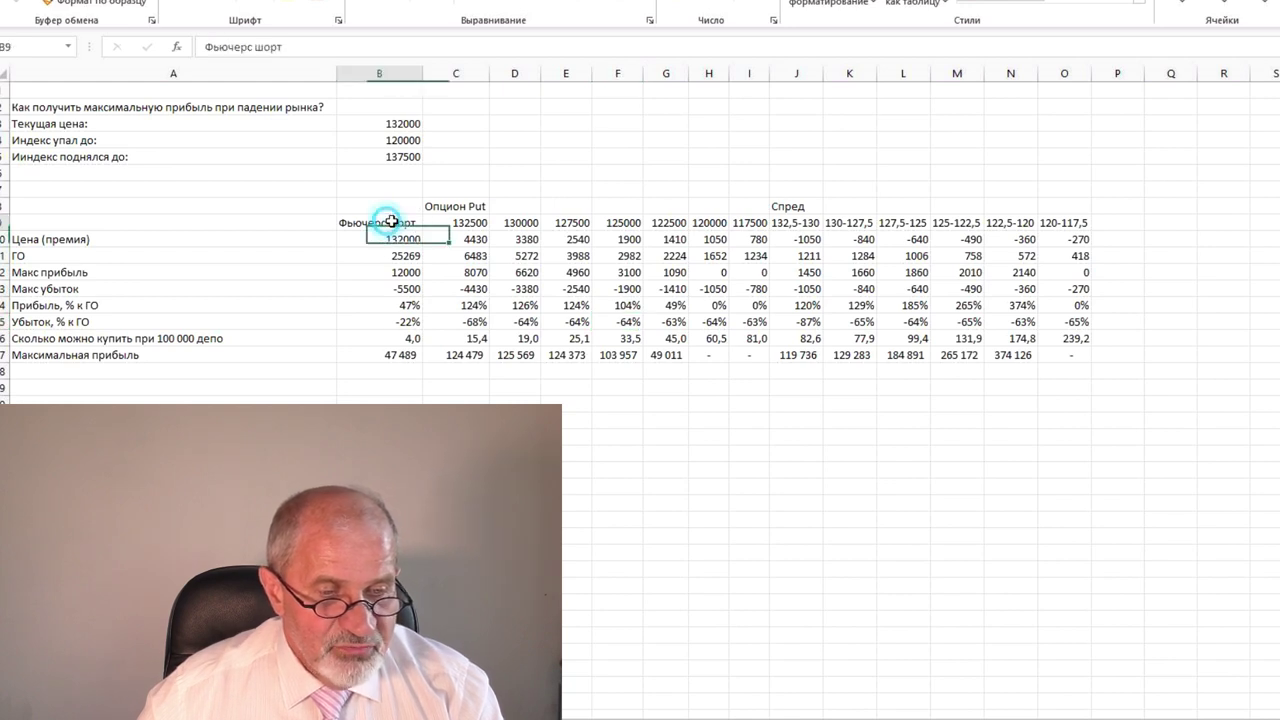
pyautogui.click(480, 219)
pyautogui.click(405, 343)
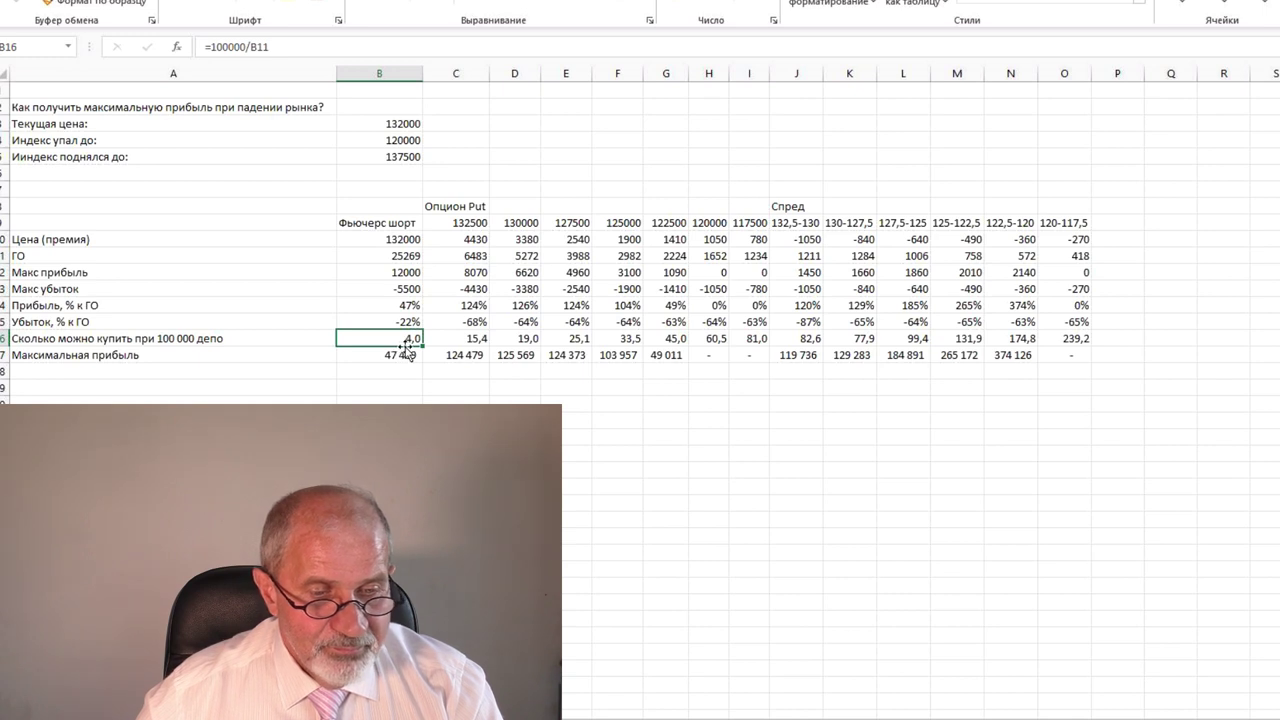
pyautogui.moveTo(405, 340)
pyautogui.mouseDown()
pyautogui.moveTo(648, 338)
pyautogui.moveTo(397, 341)
pyautogui.mouseUp()
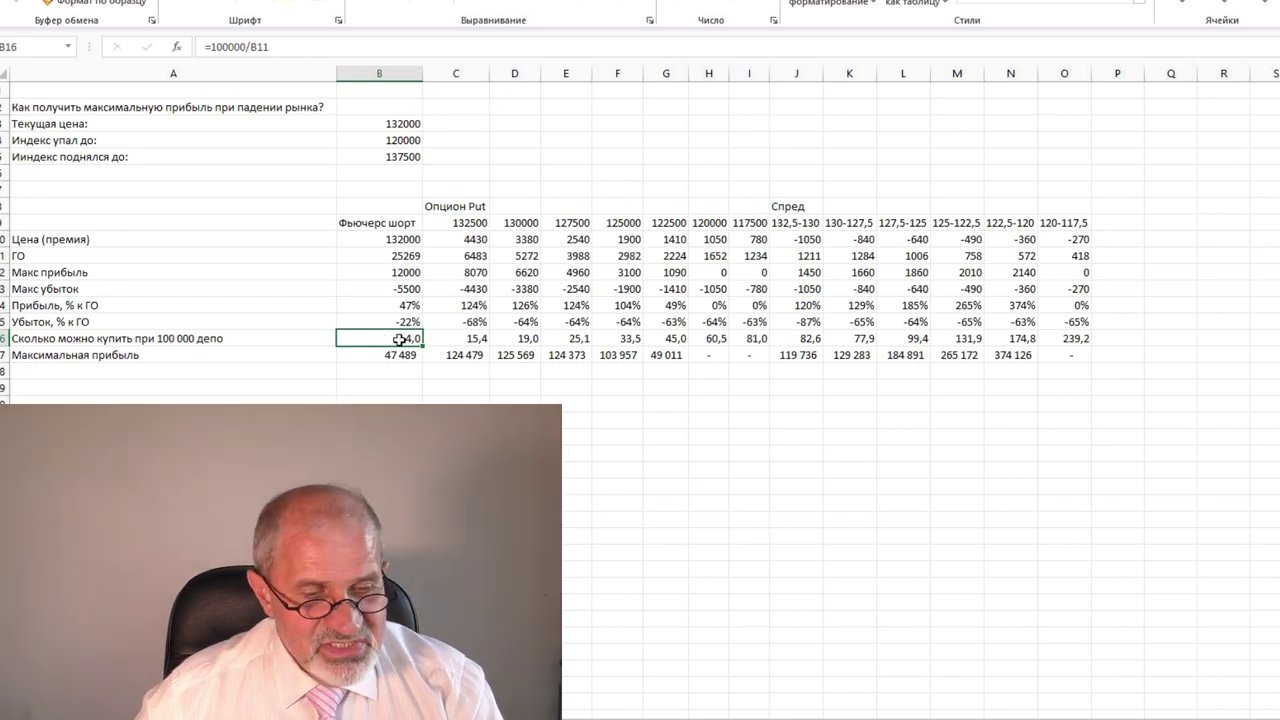
pyautogui.click(471, 339)
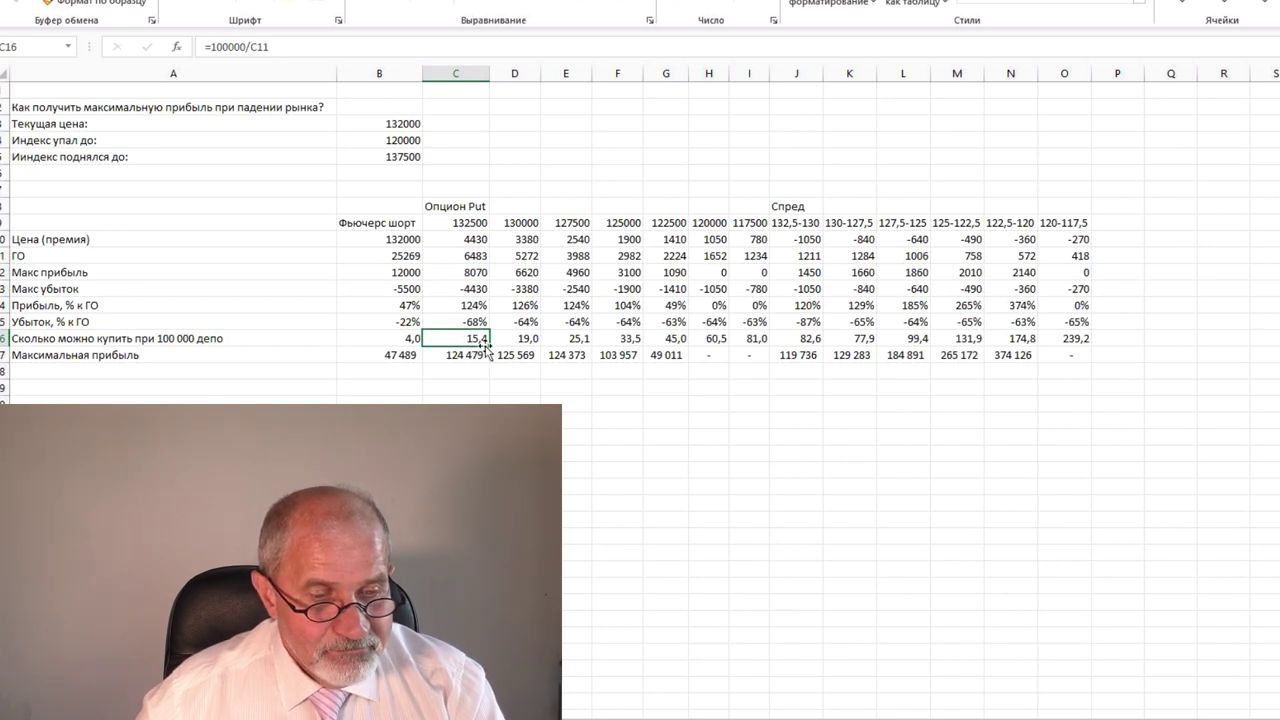
pyautogui.click(533, 340)
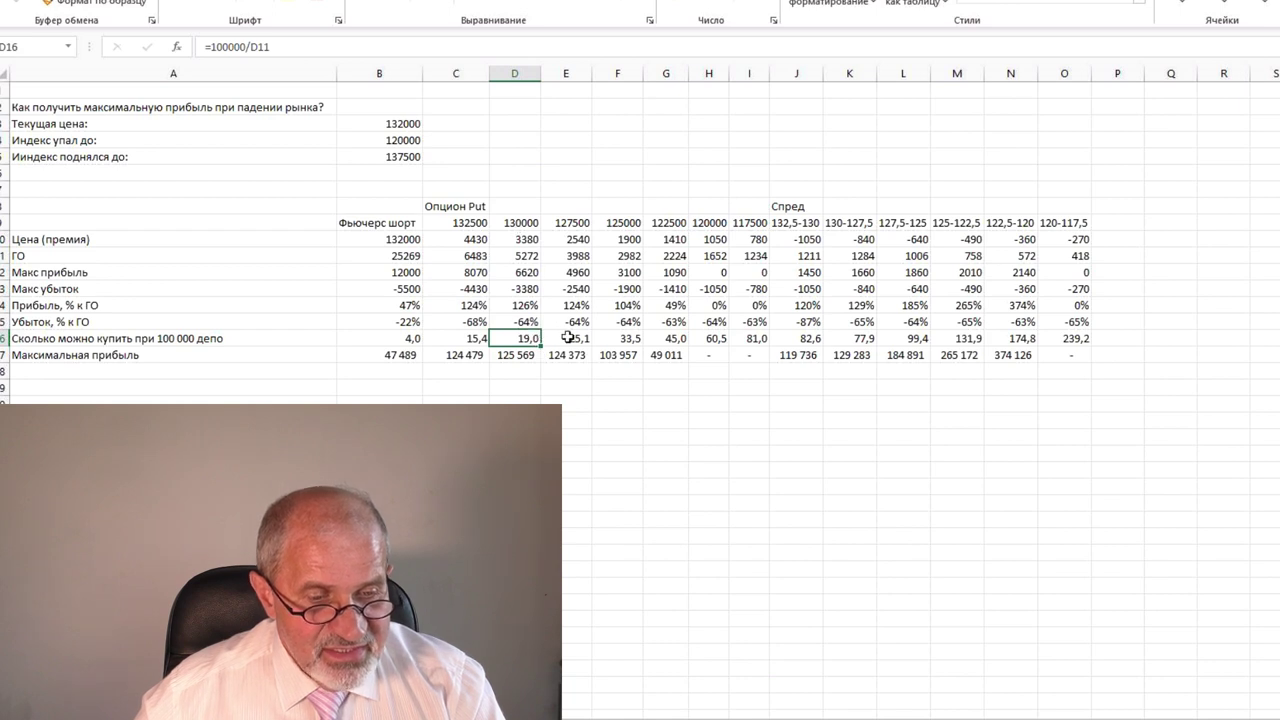
pyautogui.click(580, 339)
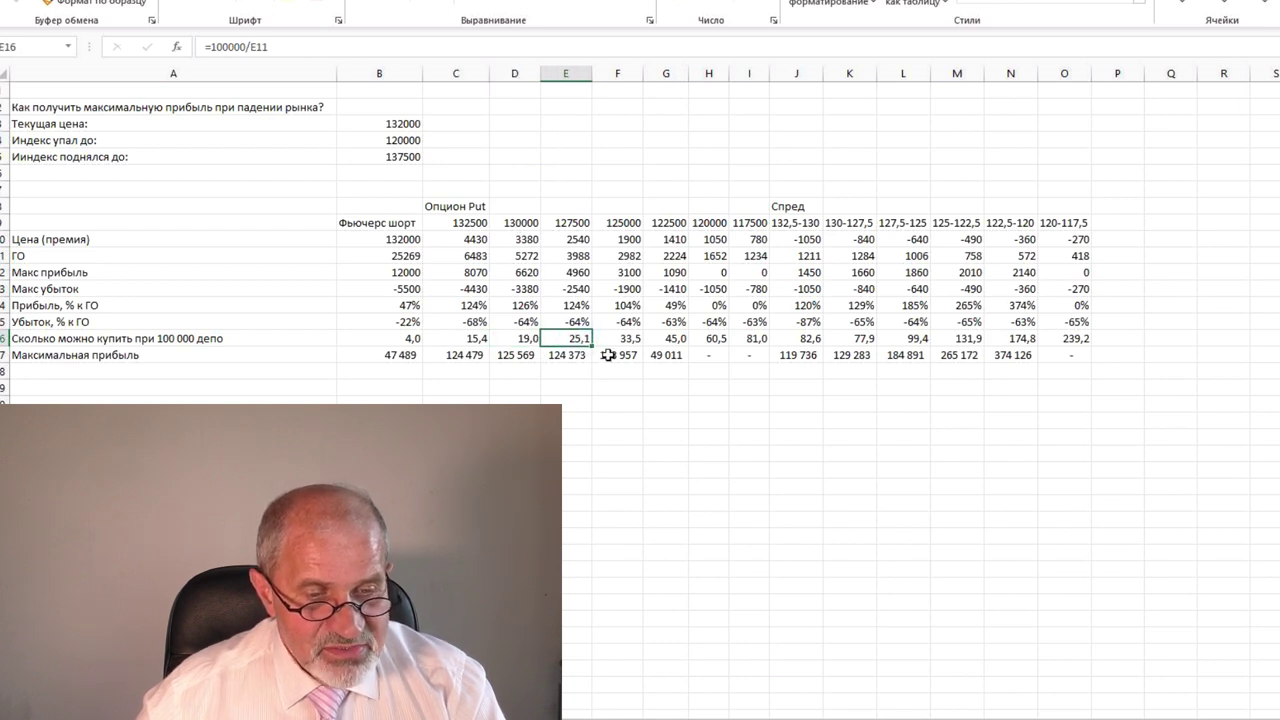
pyautogui.click(634, 341)
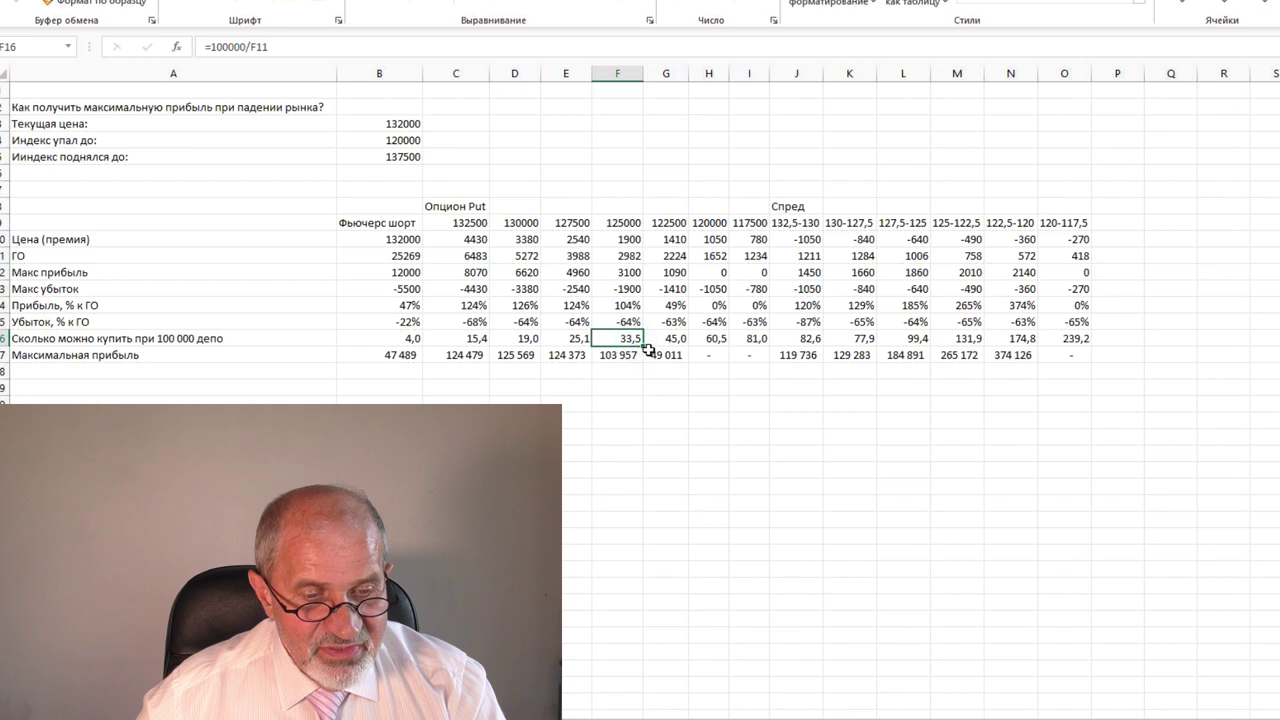
pyautogui.click(677, 341)
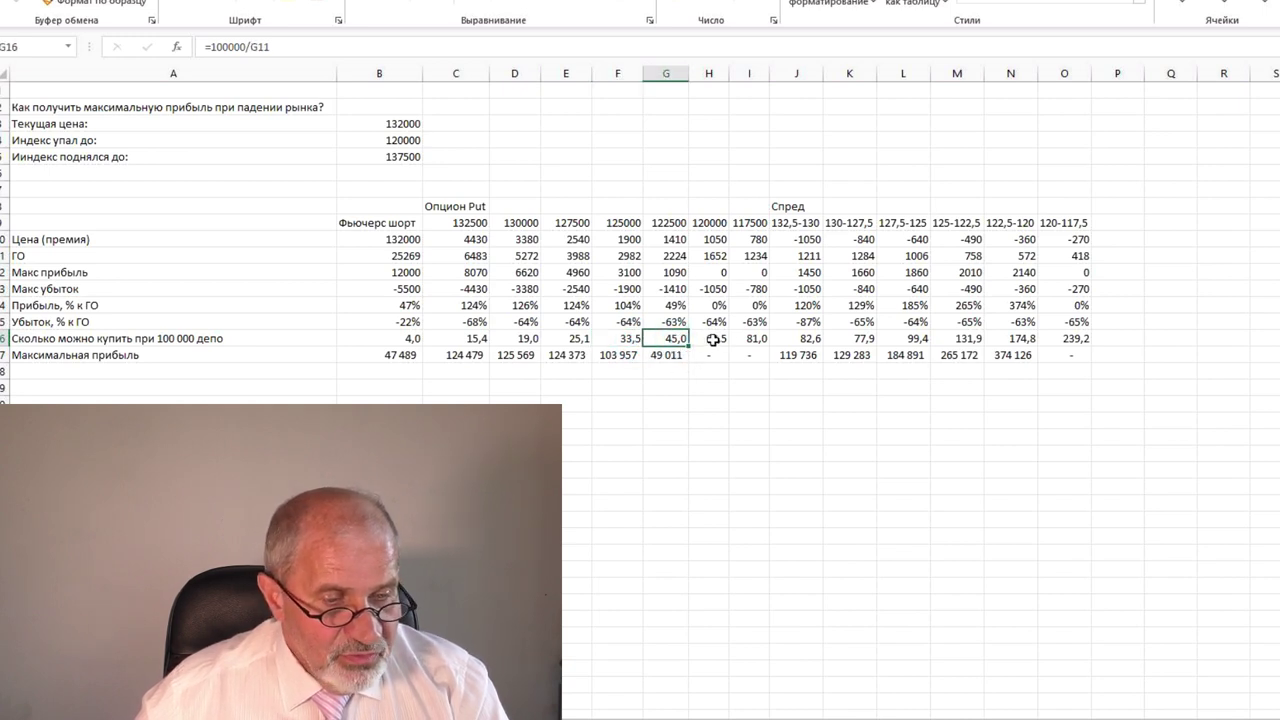
pyautogui.click(712, 340)
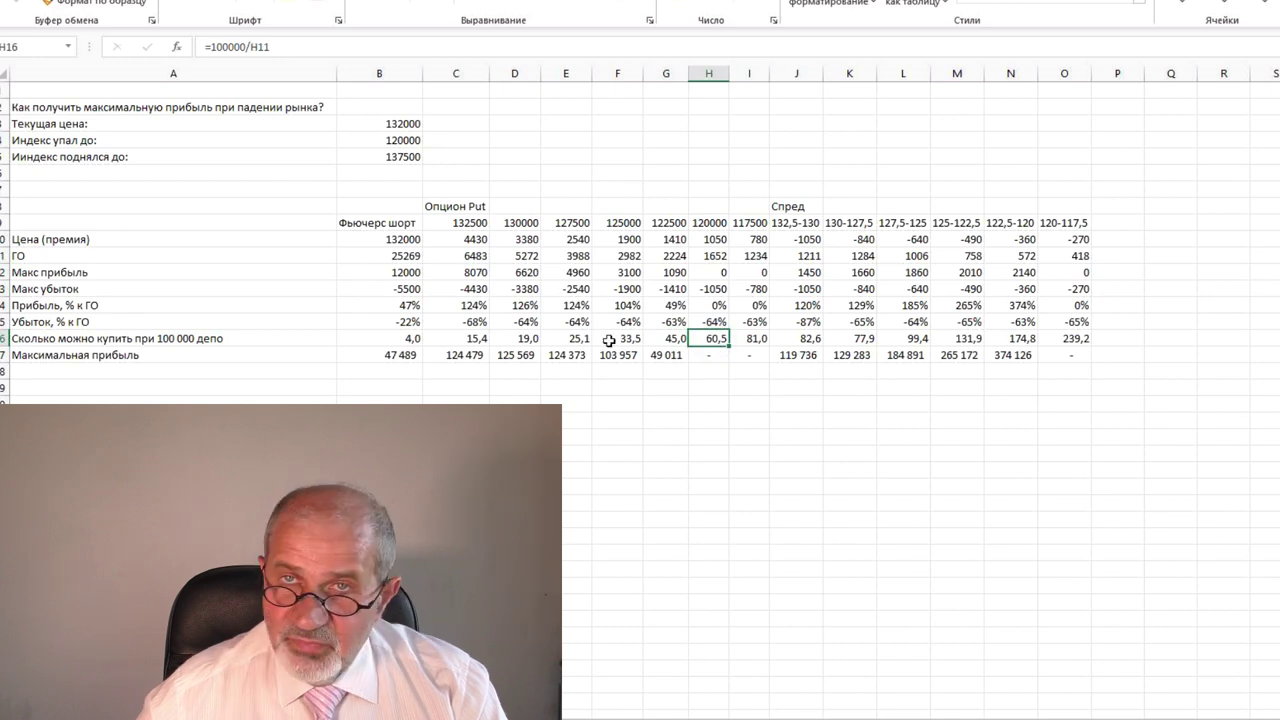
# - Check how Максимальная прибыль of the short futures follows from the number of contracts affordable and the Макс прибыль per contract
pyautogui.click(400, 355)
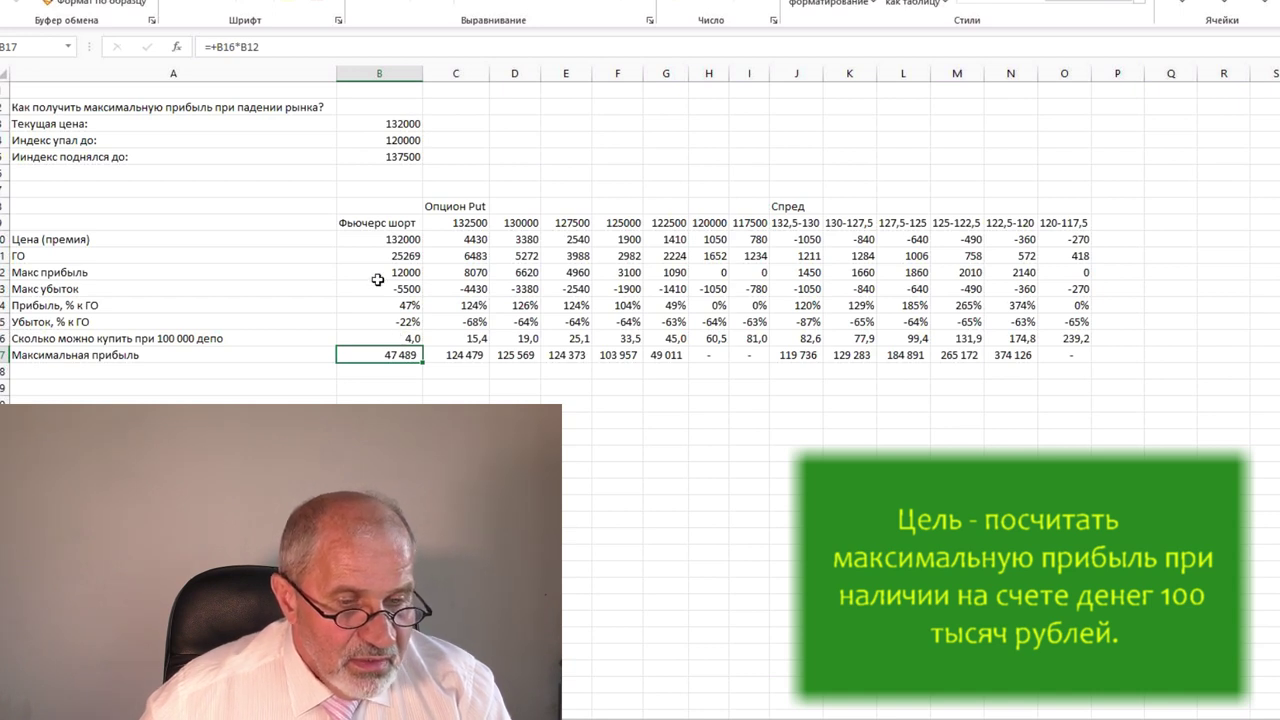
pyautogui.click(410, 338)
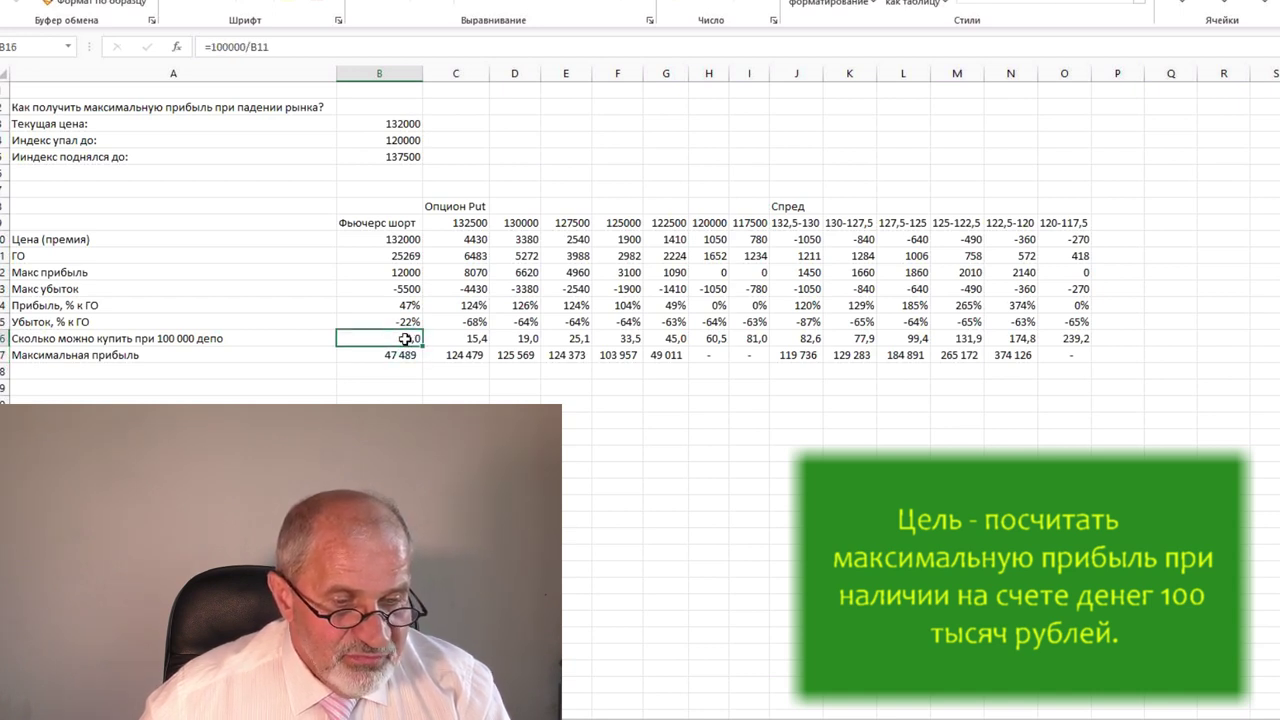
pyautogui.click(400, 272)
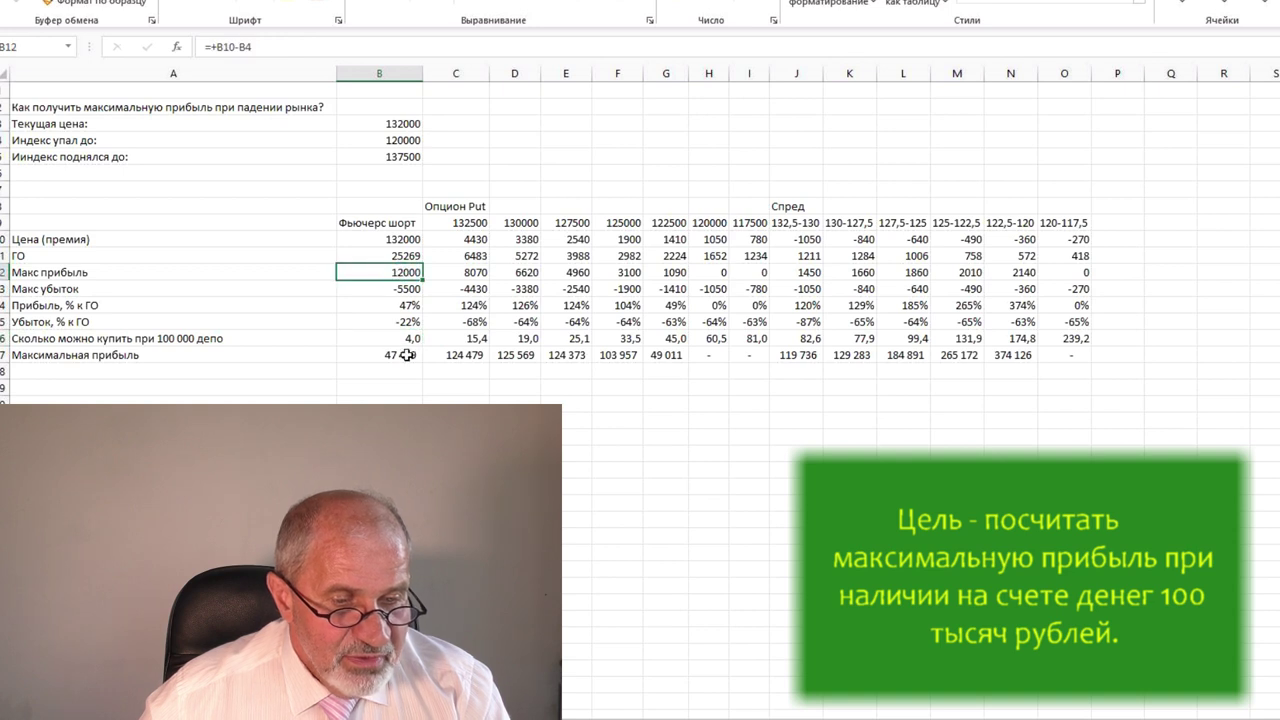
pyautogui.click(408, 357)
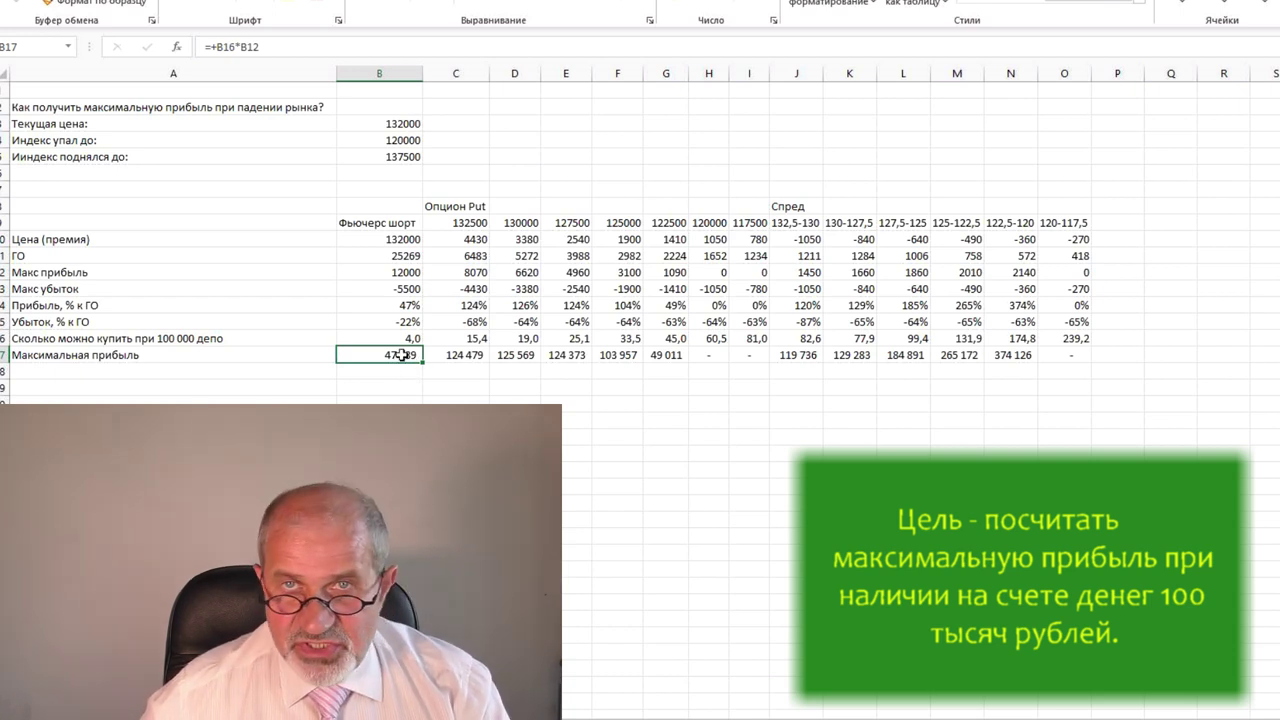
# - Review Максимальная прибыль of each Put option from the 132500 to the 122500 strike
pyautogui.click(465, 356)
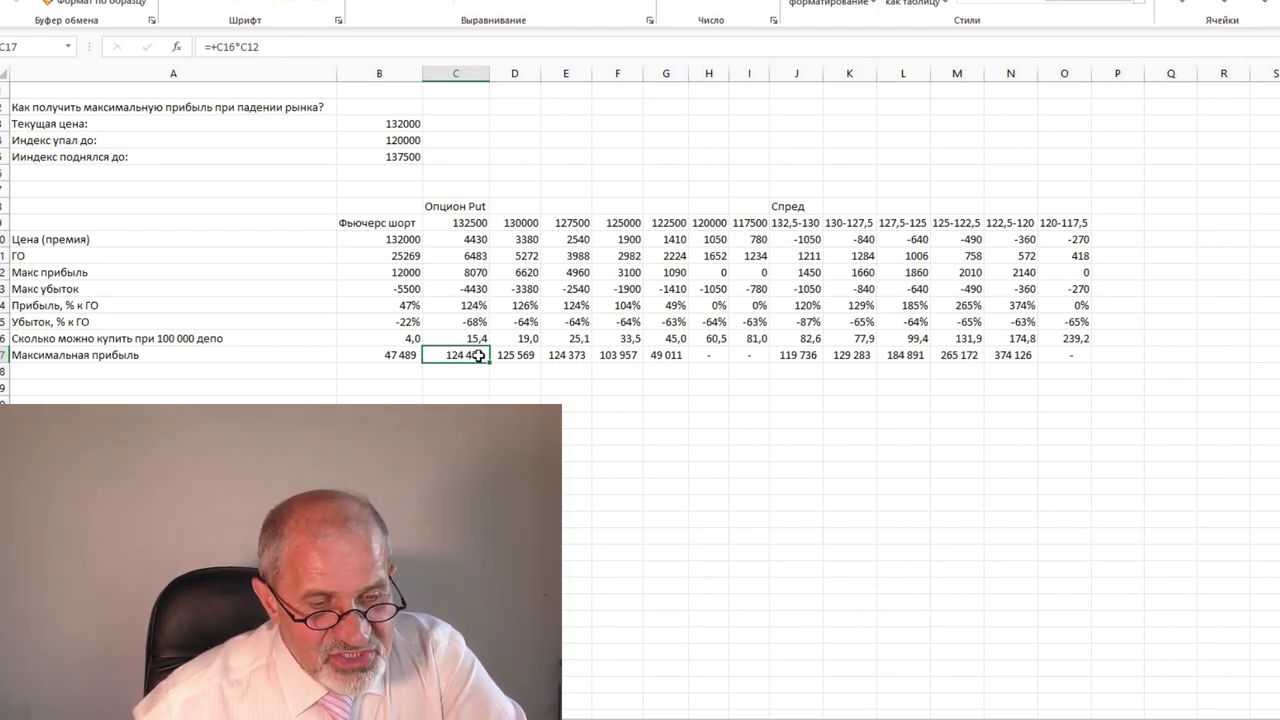
pyautogui.click(527, 357)
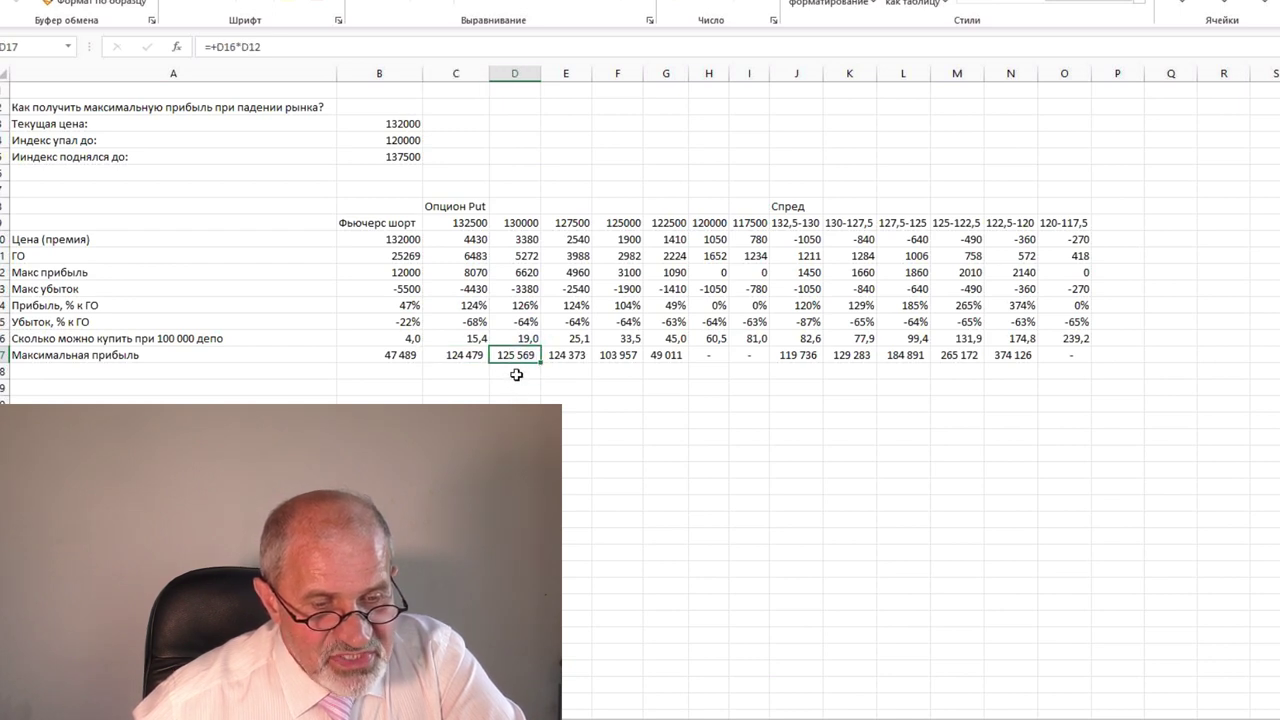
pyautogui.click(569, 353)
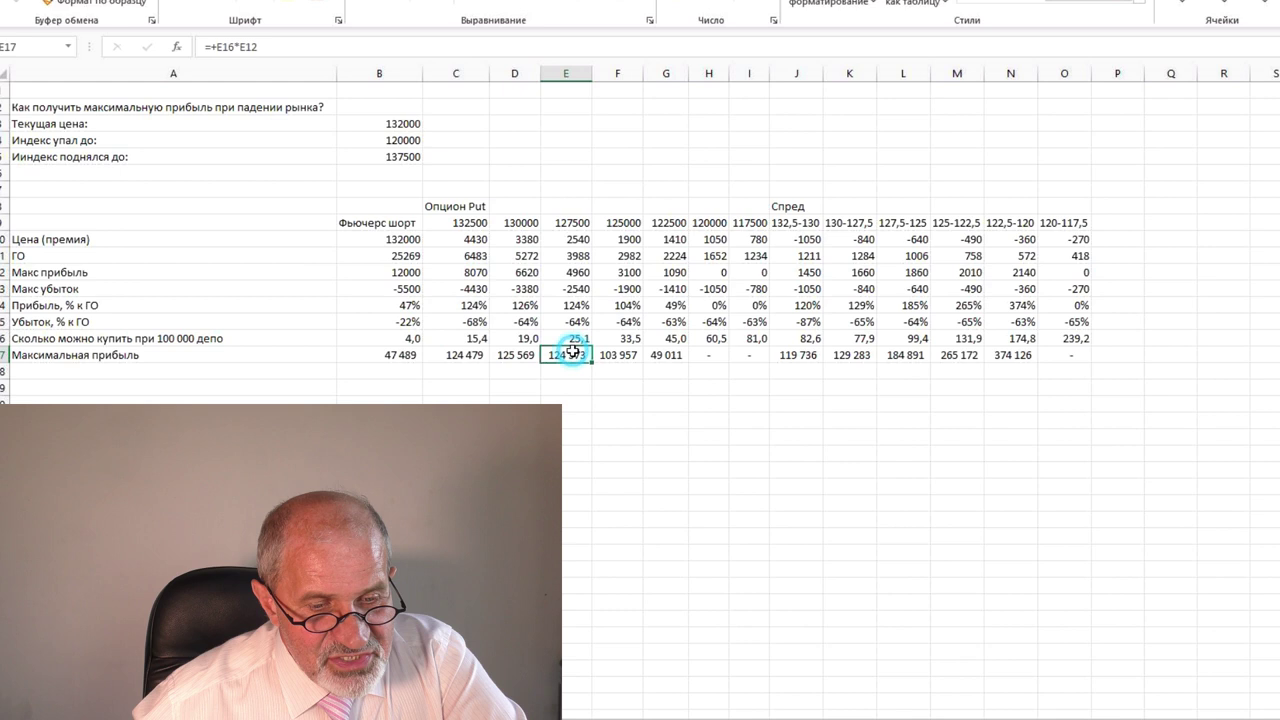
pyautogui.click(624, 358)
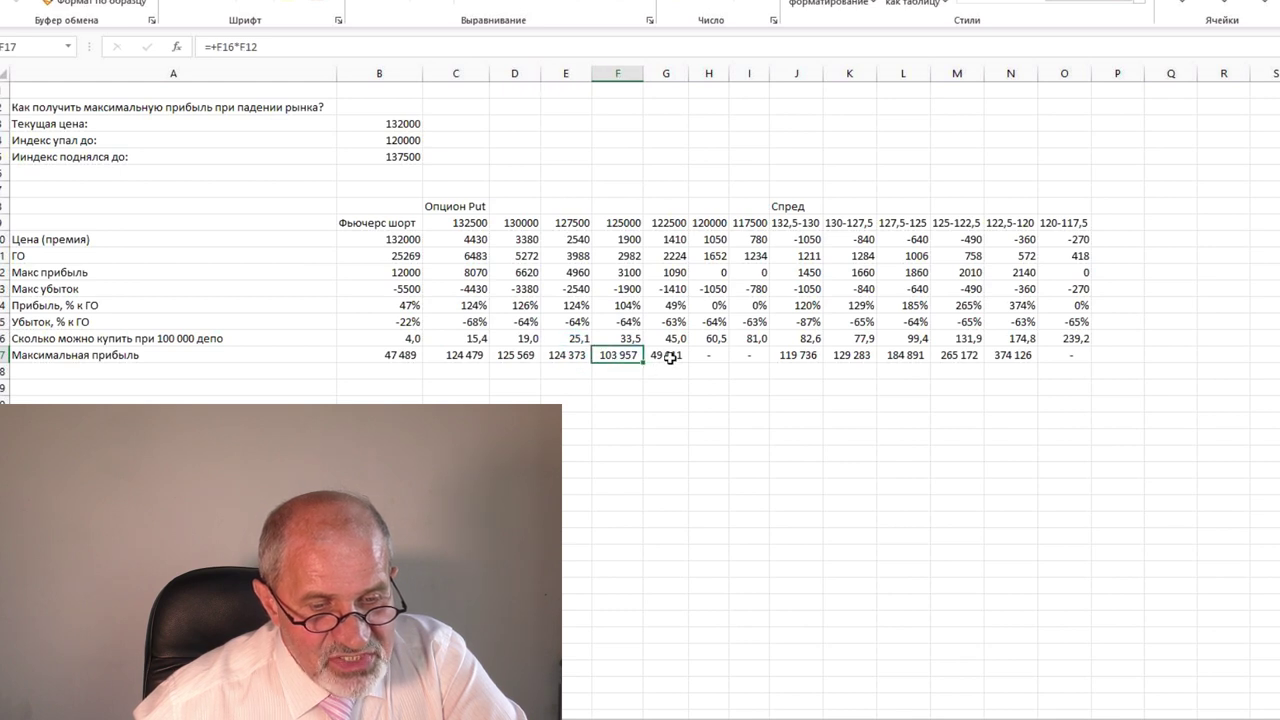
pyautogui.click(669, 357)
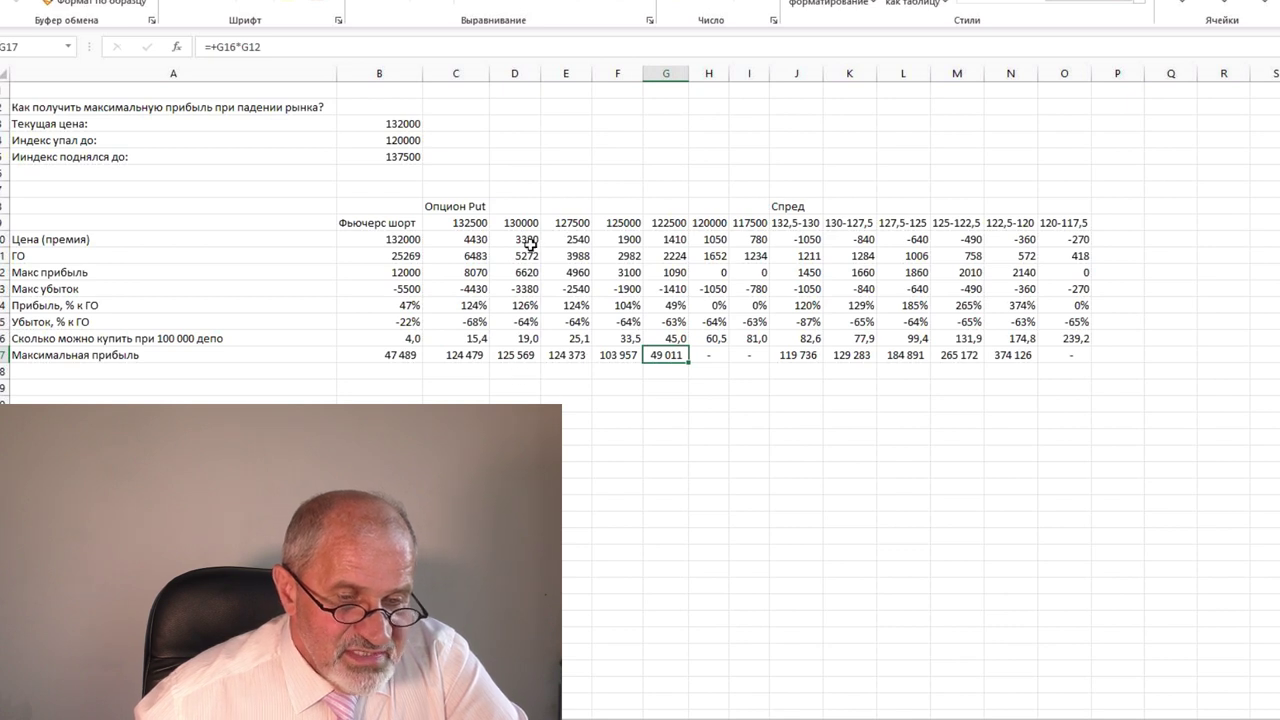
# - Match the Максимальная прибыль of the 130000 Put to its strike in the table header
pyautogui.click(515, 356)
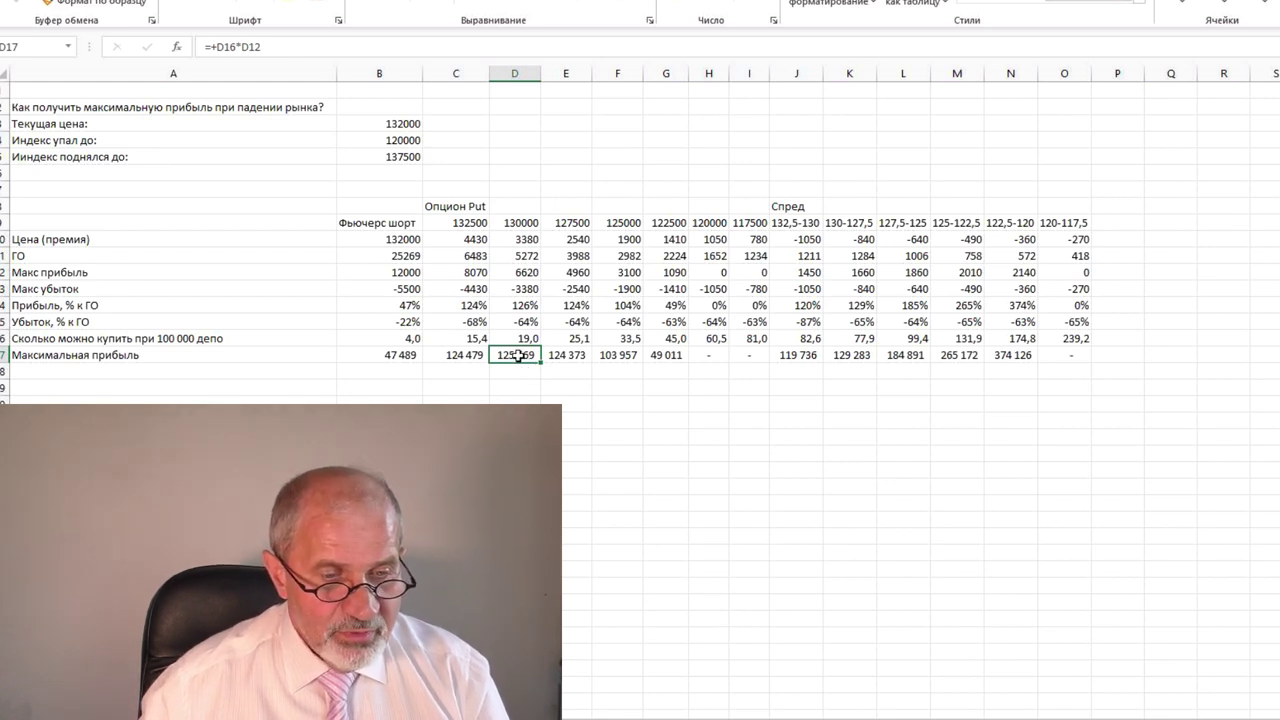
pyautogui.click(520, 222)
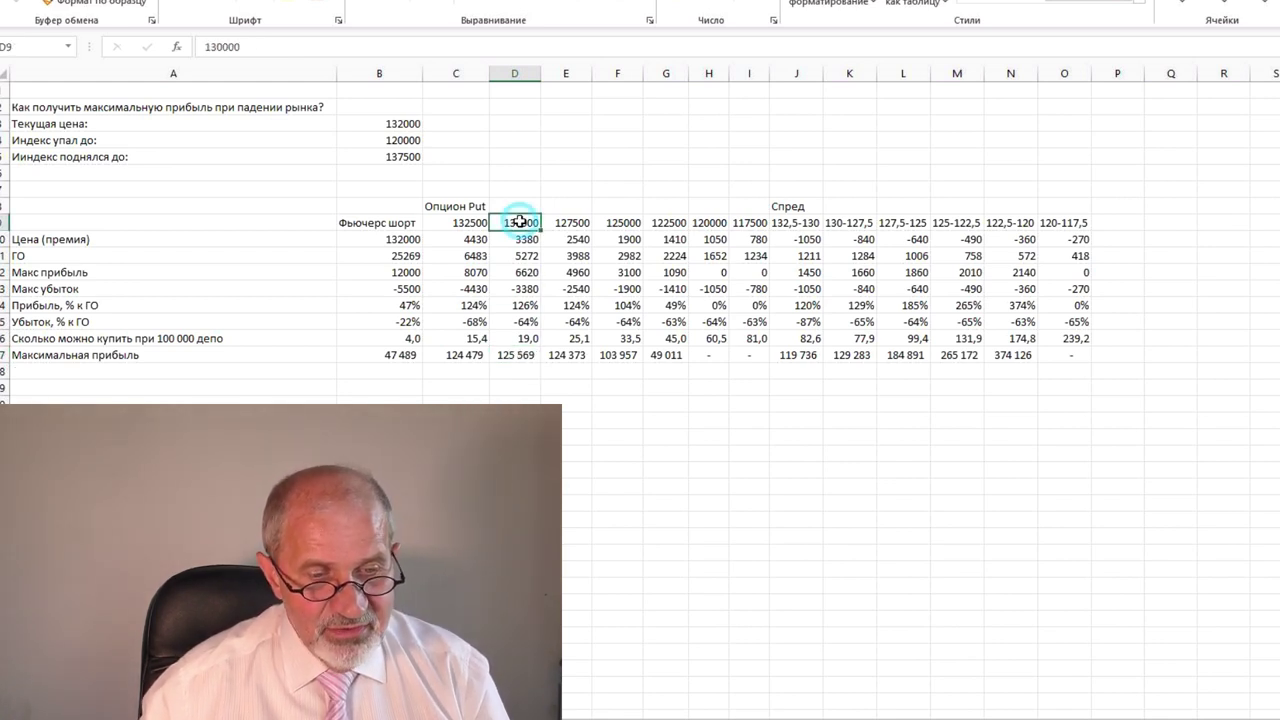
pyautogui.click(516, 355)
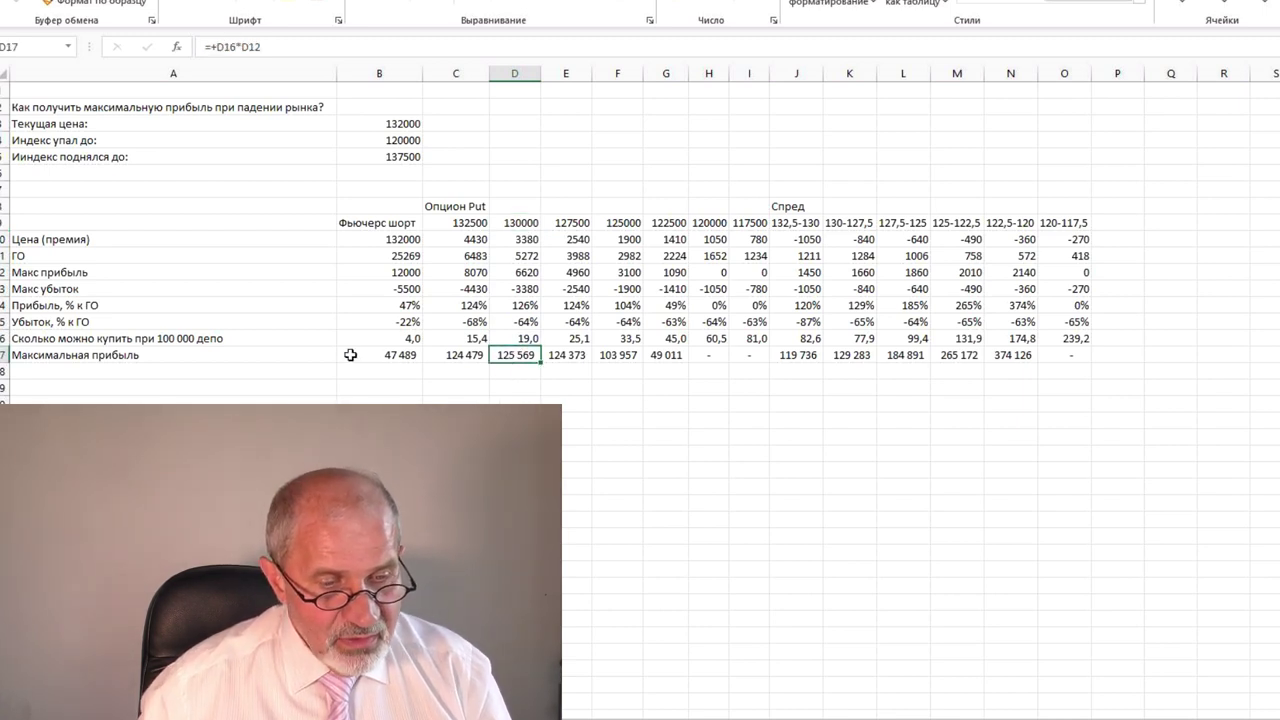
# - Compare the short futures' total profit and percentage profit and loss with the 132500 Put, and check the 122500 Put's Максимальная прибыль
pyautogui.click(396, 353)
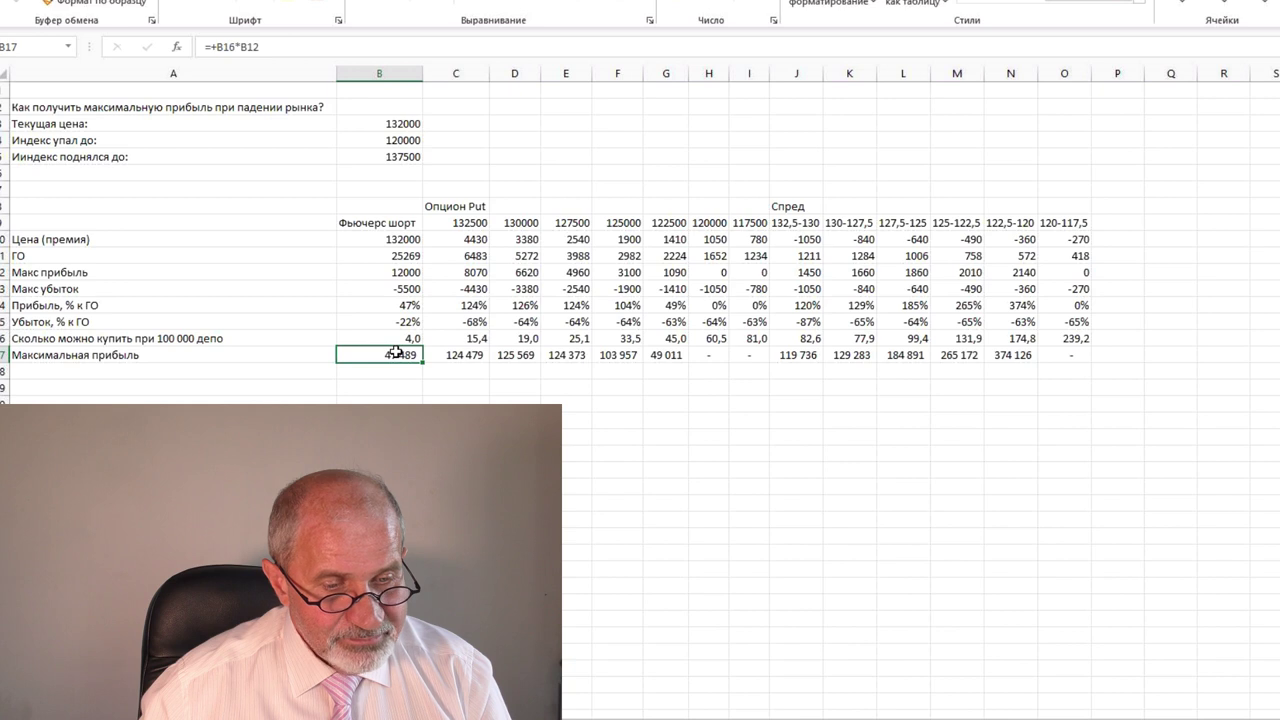
pyautogui.click(400, 305)
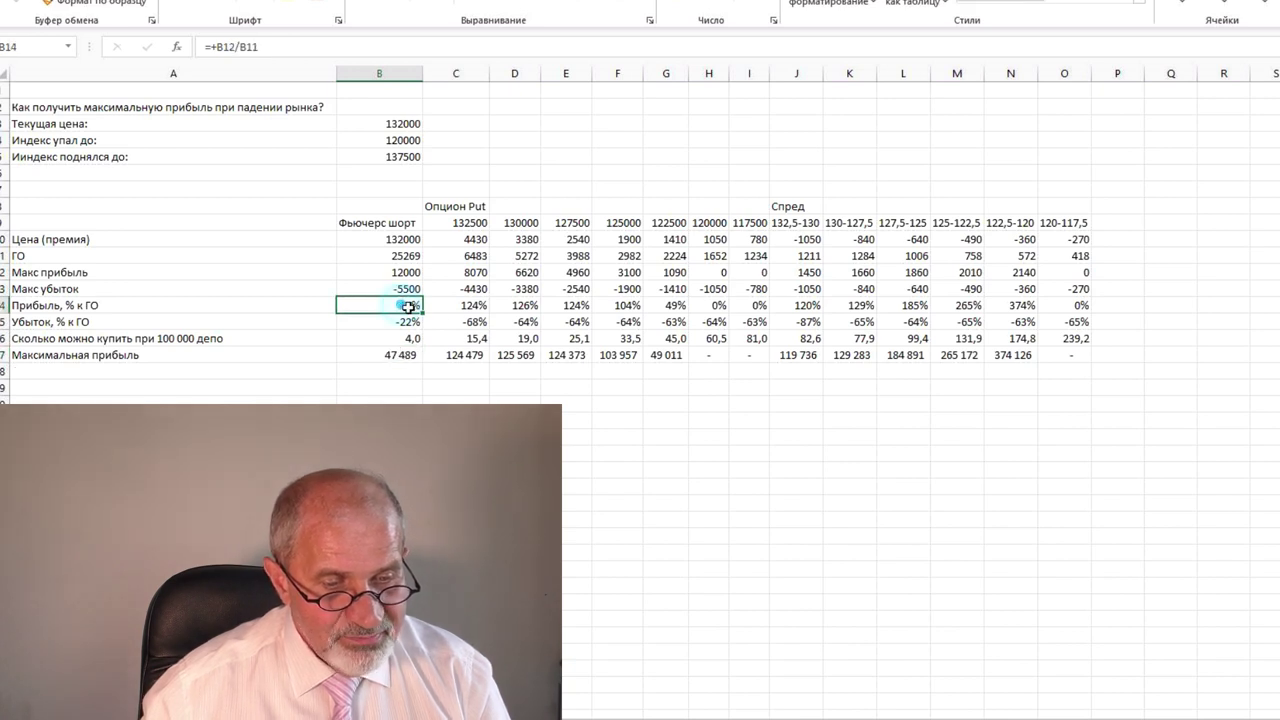
pyautogui.click(468, 306)
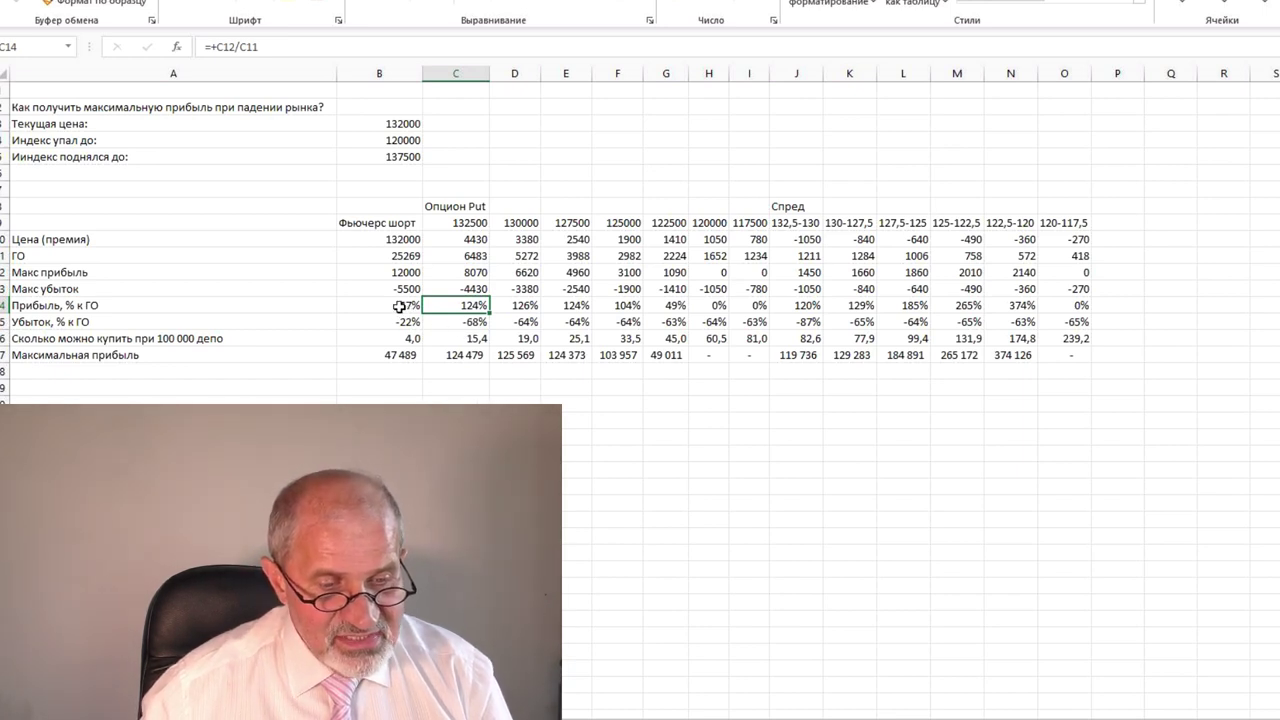
pyautogui.click(400, 355)
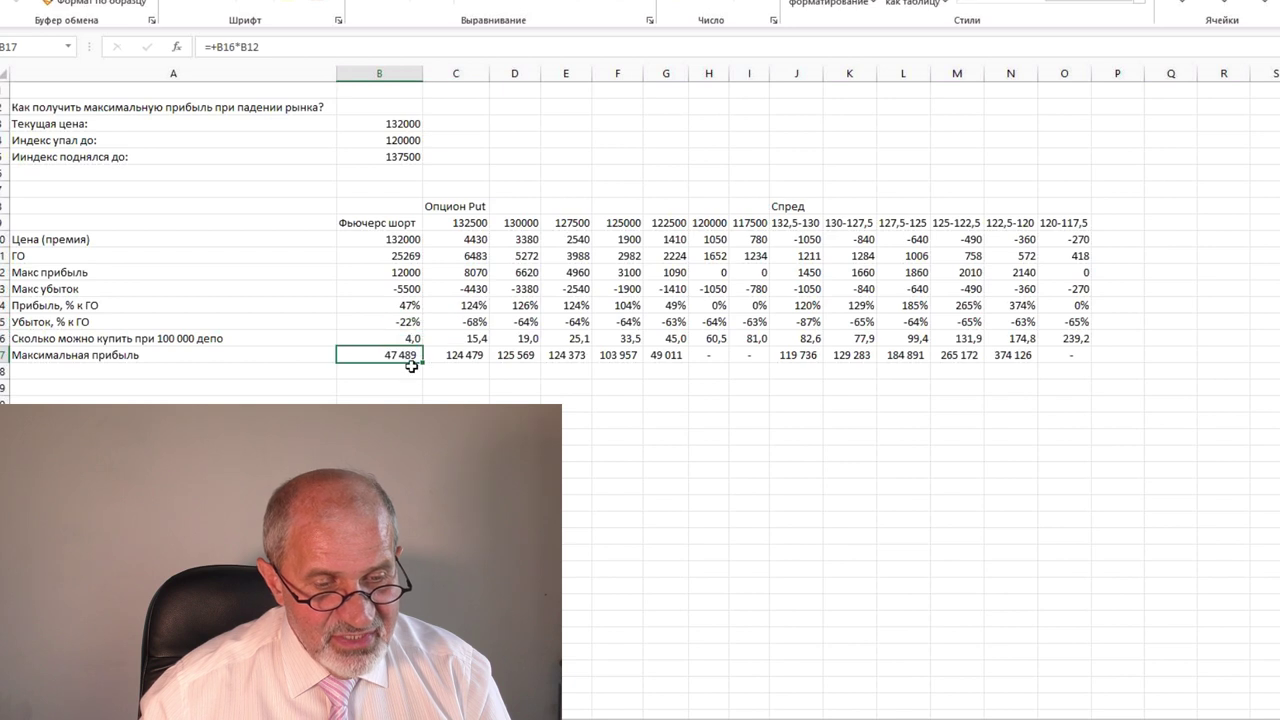
pyautogui.click(405, 323)
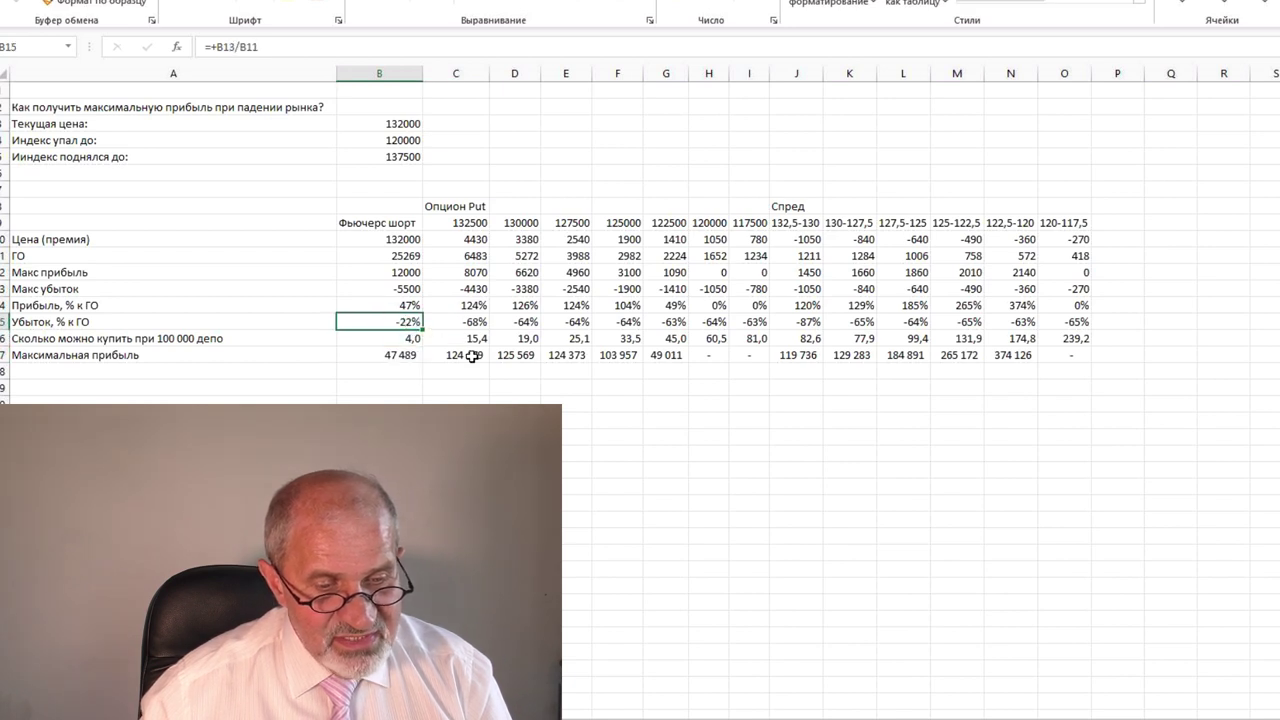
pyautogui.click(472, 356)
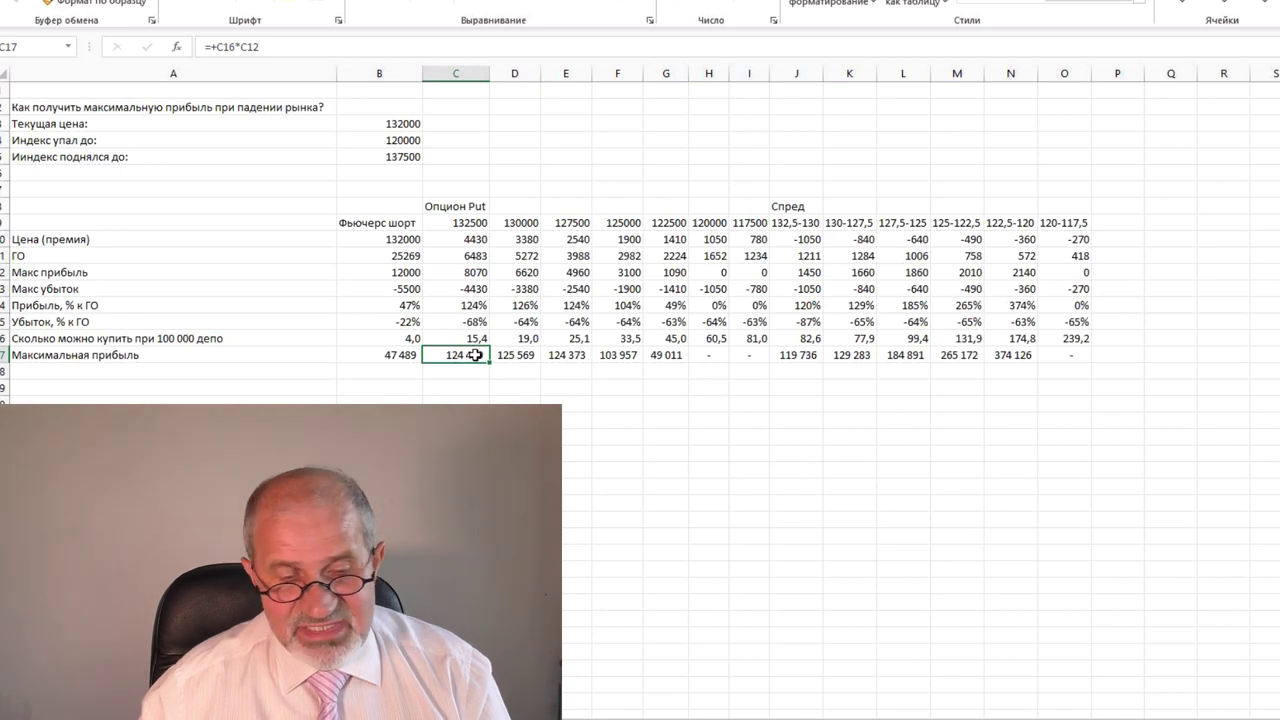
pyautogui.click(665, 357)
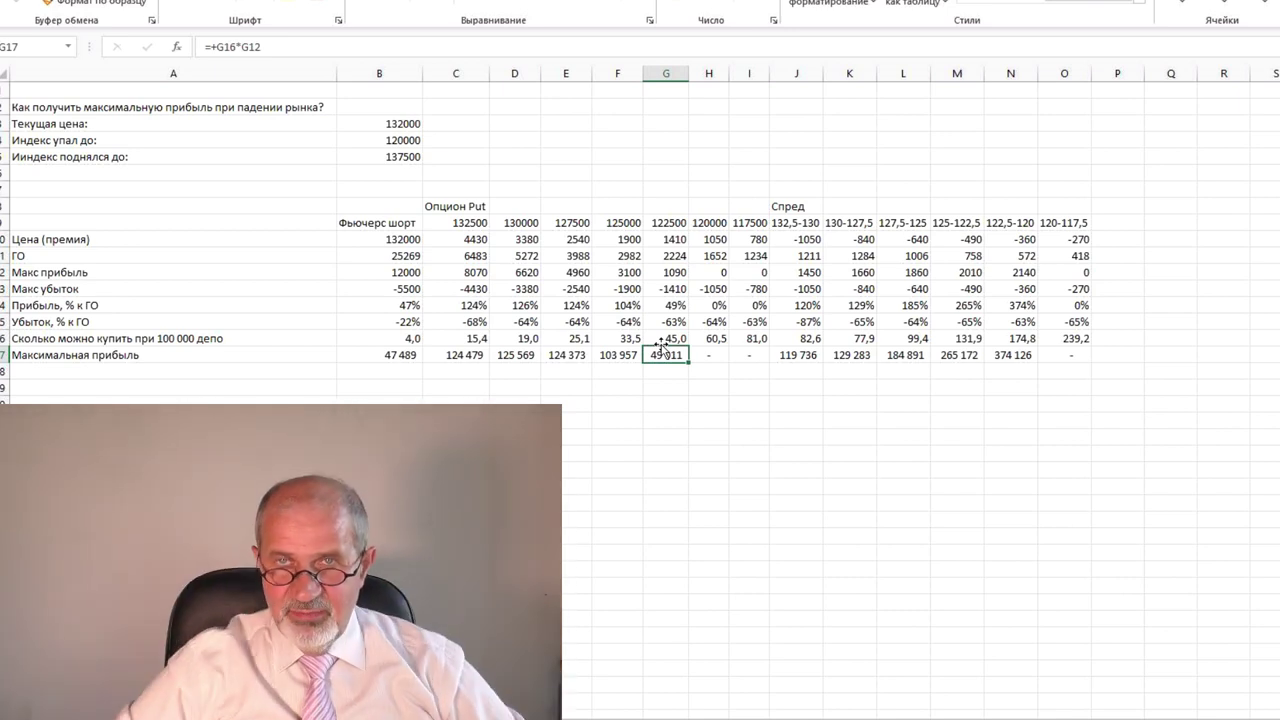
# - Compare Максимальная прибыль across the Put options from the 132500 to the 117500 strike
pyautogui.click(476, 356)
pyautogui.click(514, 356)
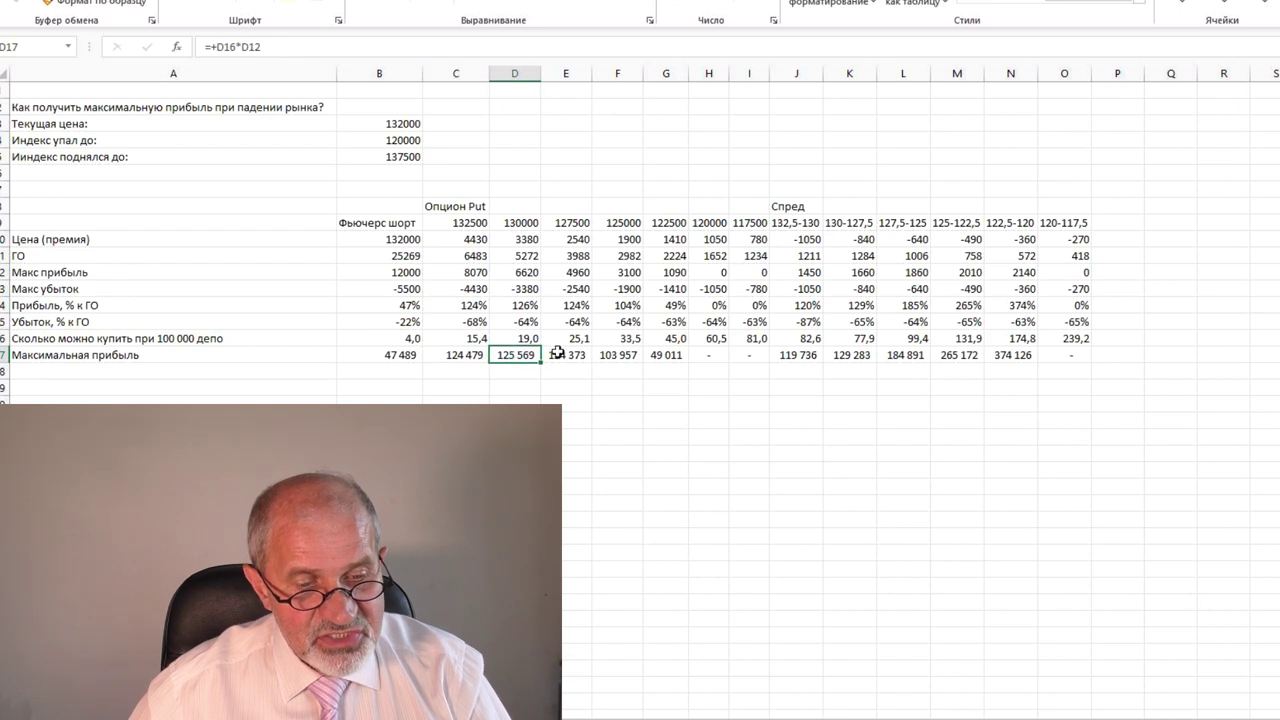
pyautogui.click(566, 356)
pyautogui.click(617, 356)
pyautogui.click(662, 358)
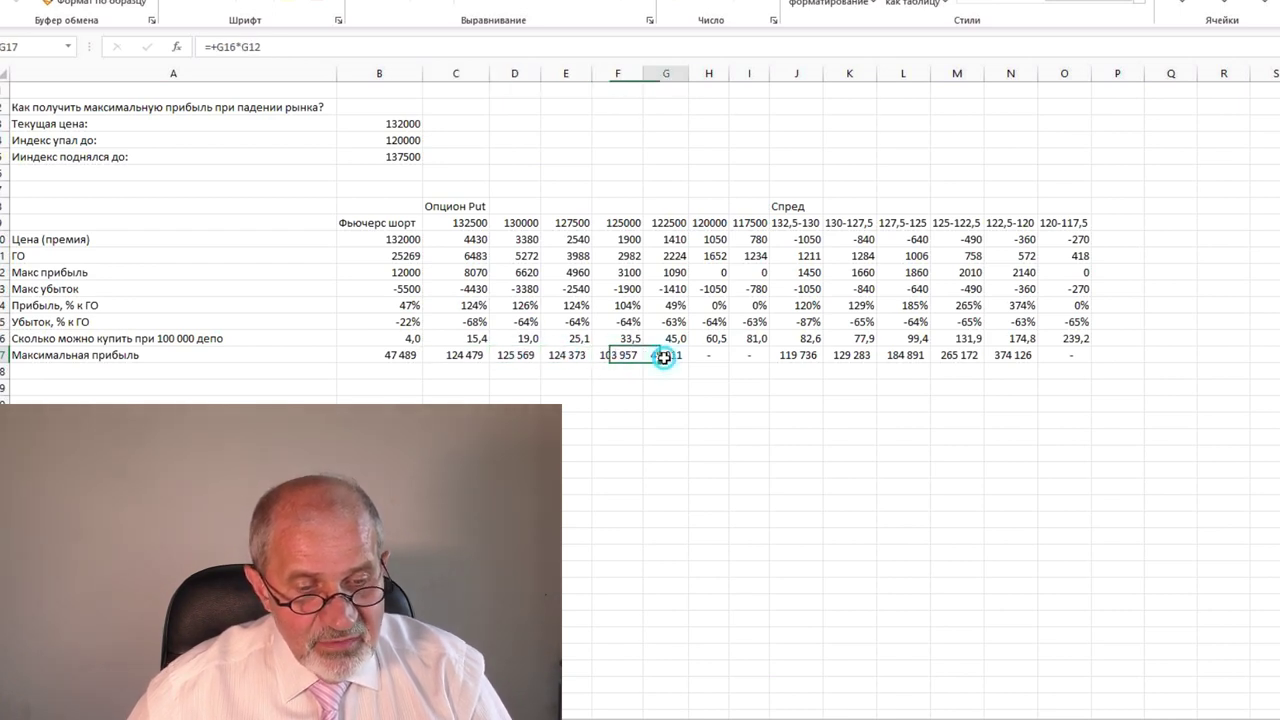
pyautogui.click(707, 357)
pyautogui.click(761, 358)
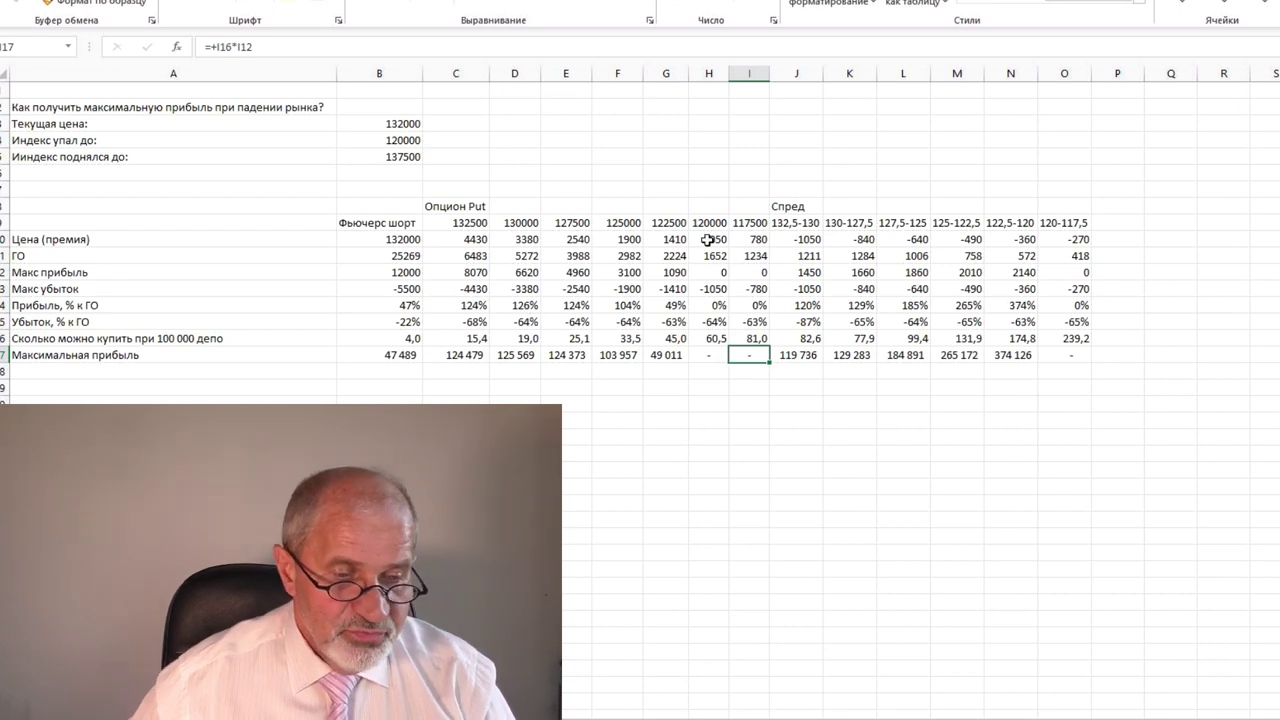
# - Compare the ГО of the 132500 and 130000 Puts, and check the 130000 Put's premium against its ГО
pyautogui.click(477, 256)
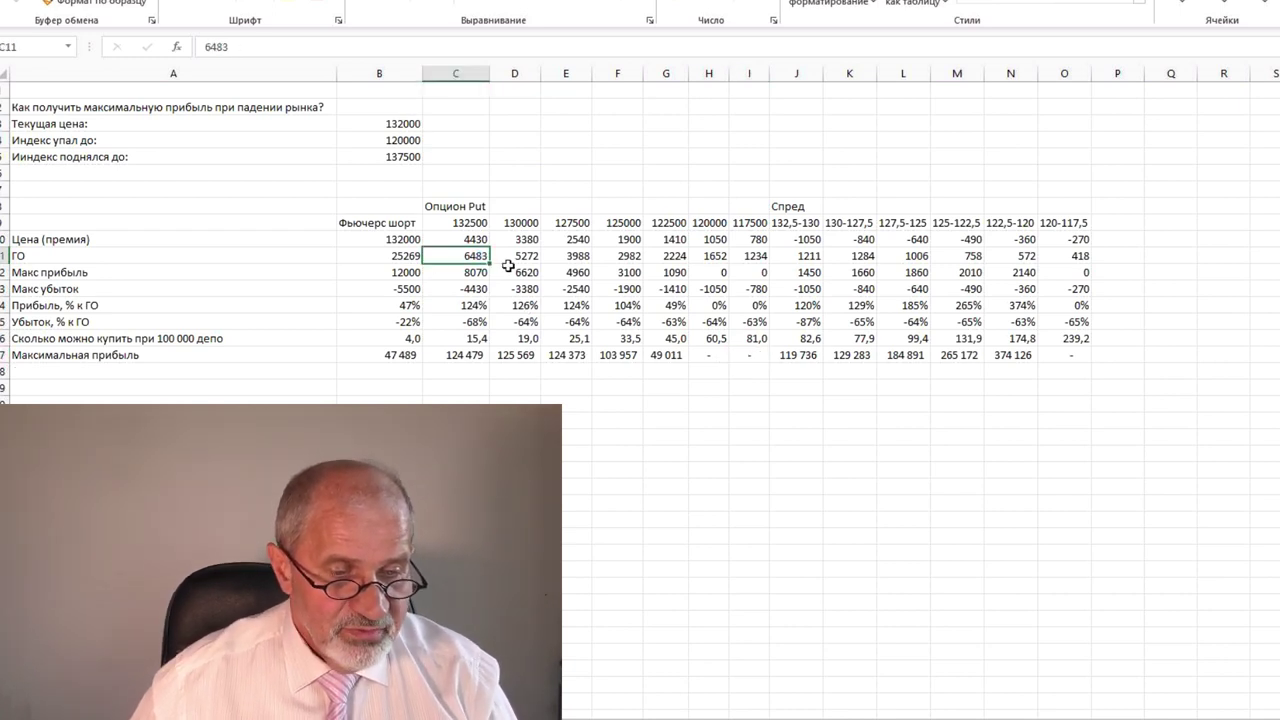
pyautogui.click(522, 258)
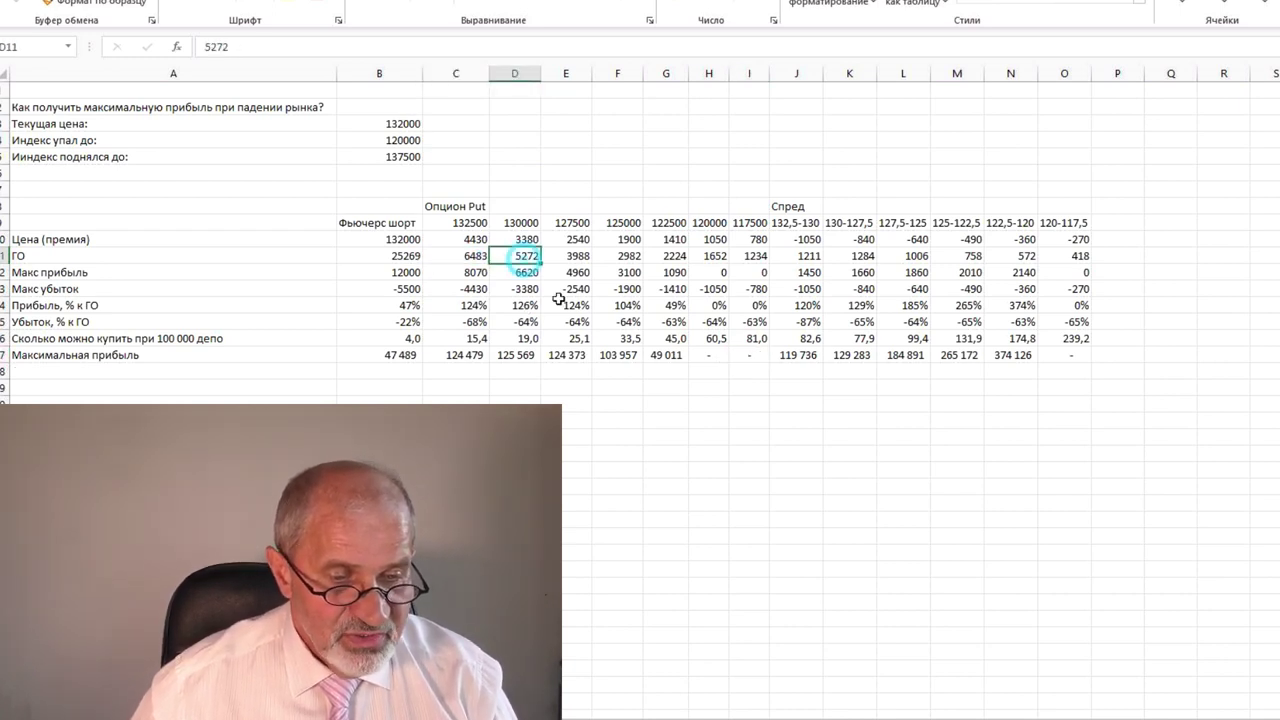
pyautogui.click(527, 241)
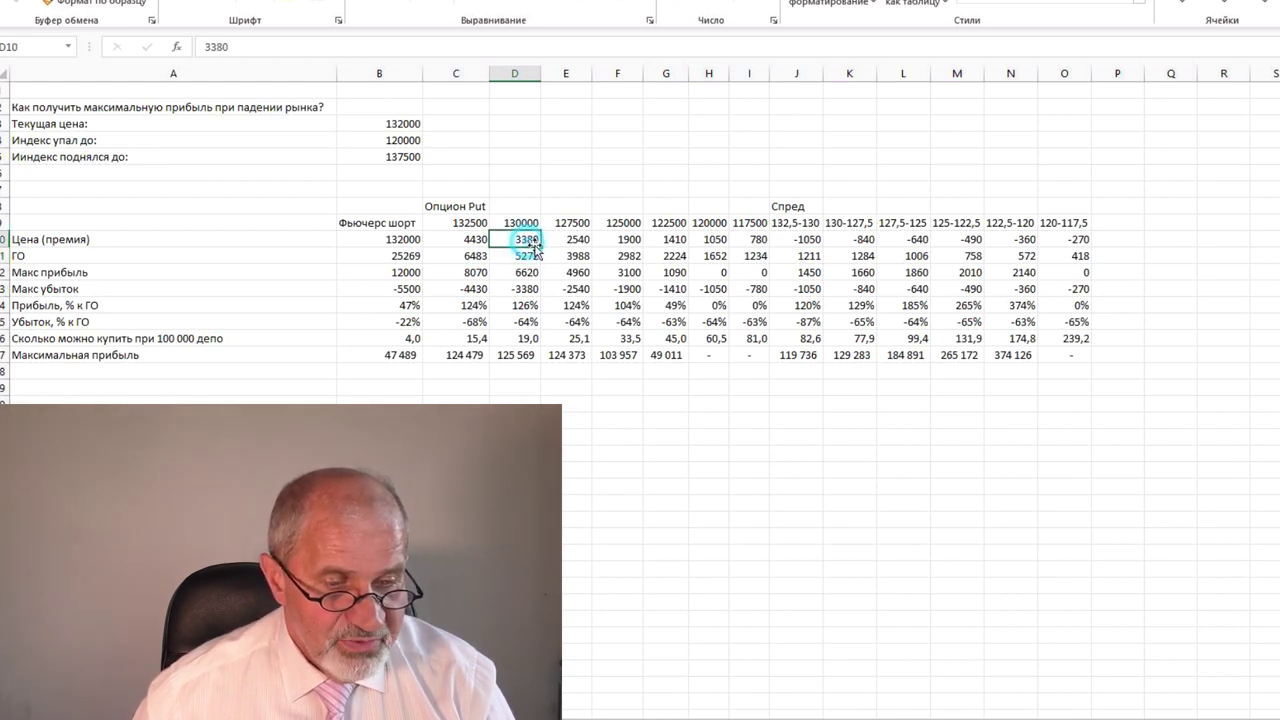
pyautogui.click(530, 259)
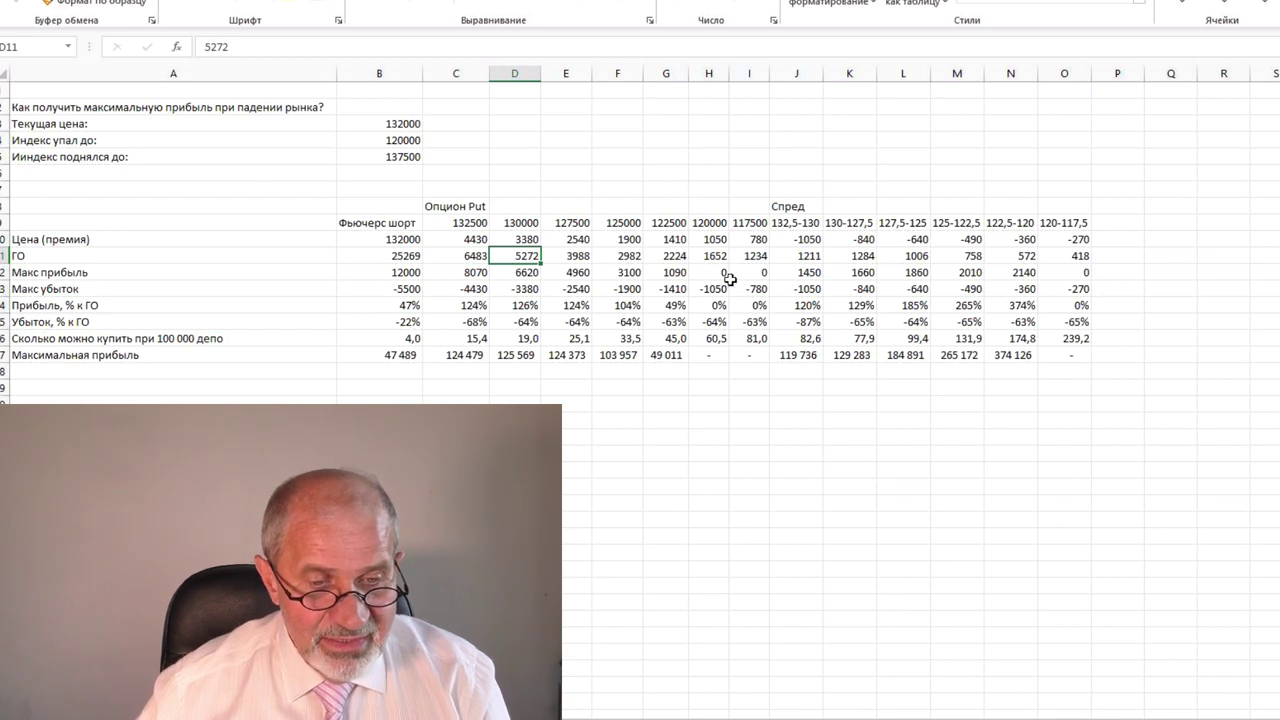
# - Check how the Цена (премия) of the 132,5-130 spread is derived from the premiums of the 132500 and 130000 Puts
pyautogui.click(792, 221)
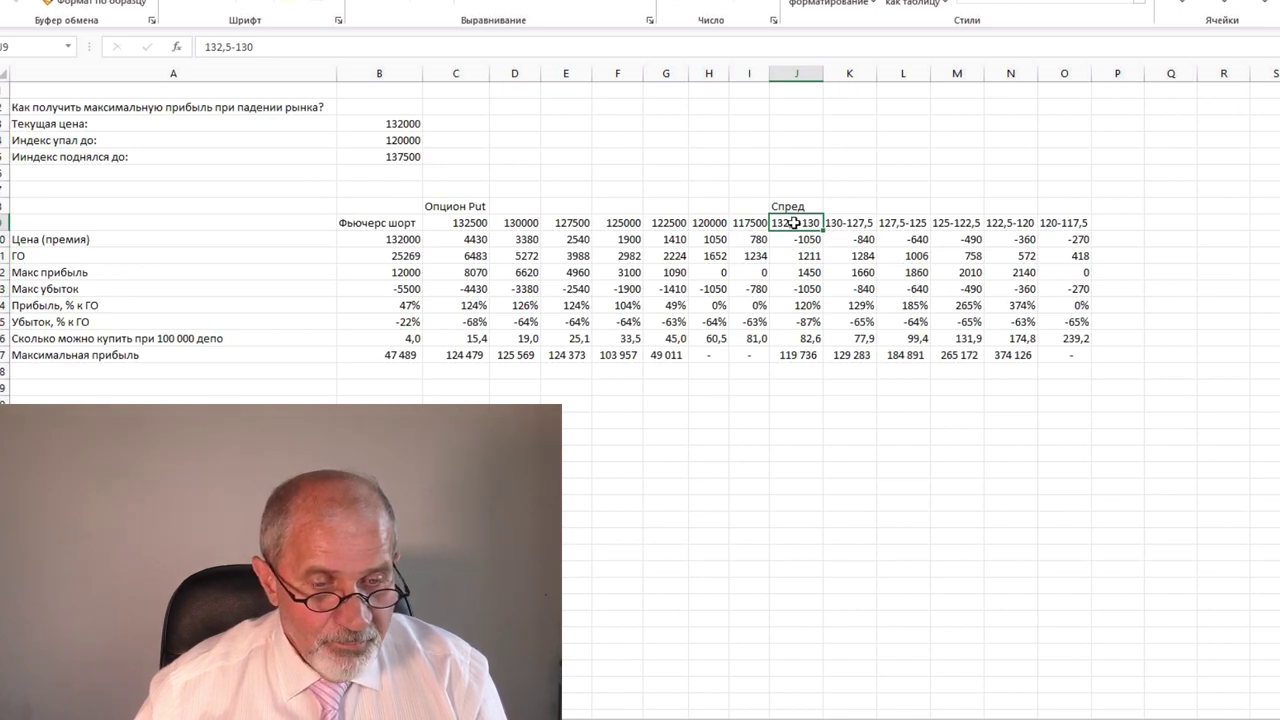
pyautogui.click(794, 241)
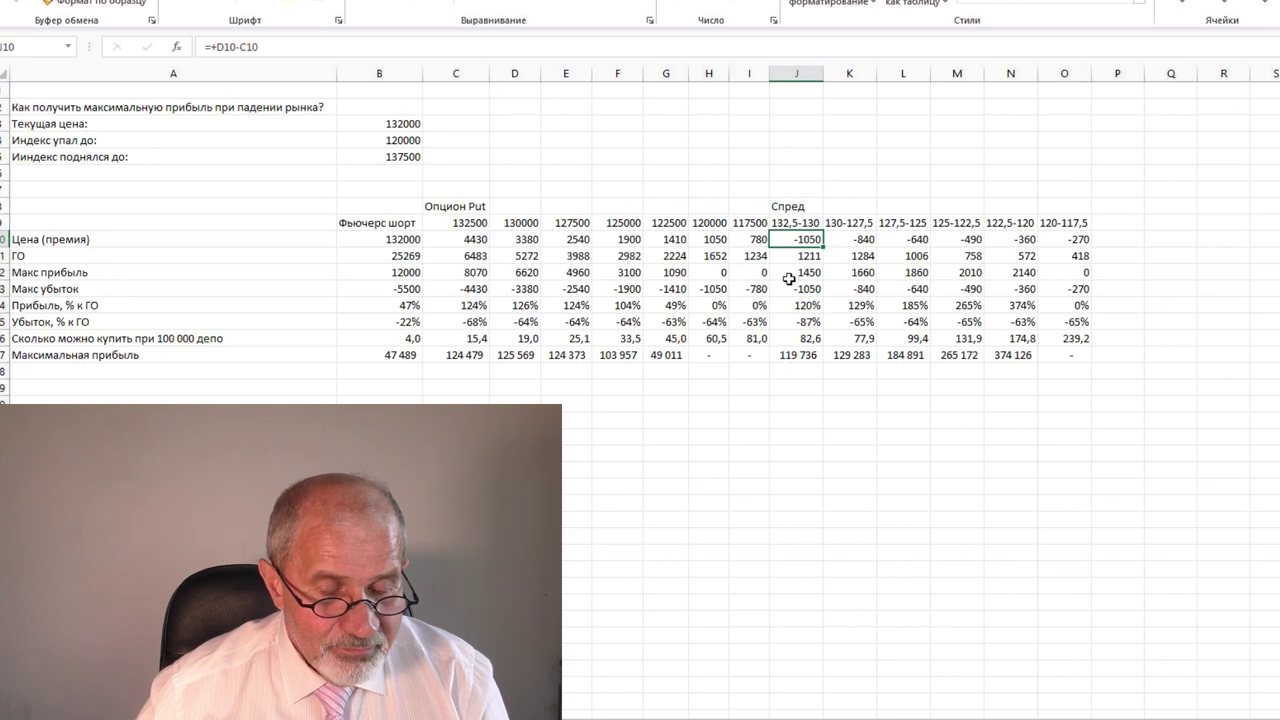
pyautogui.click(458, 239)
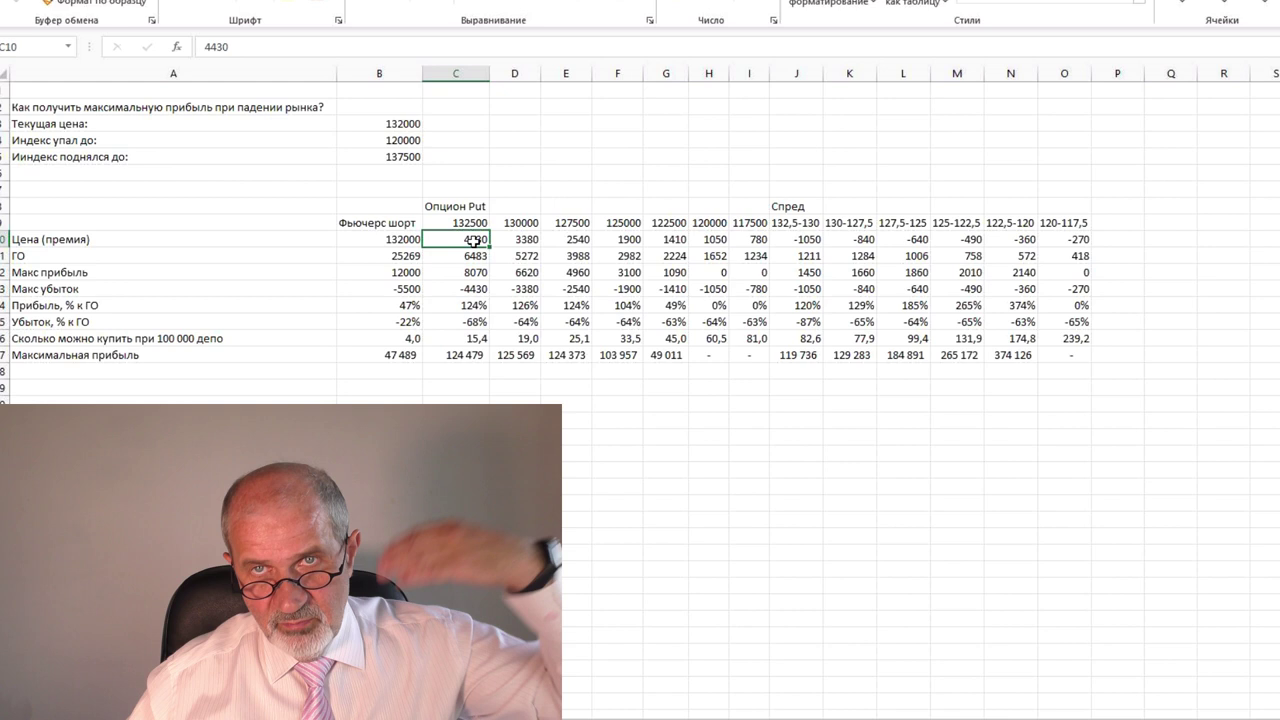
pyautogui.click(520, 237)
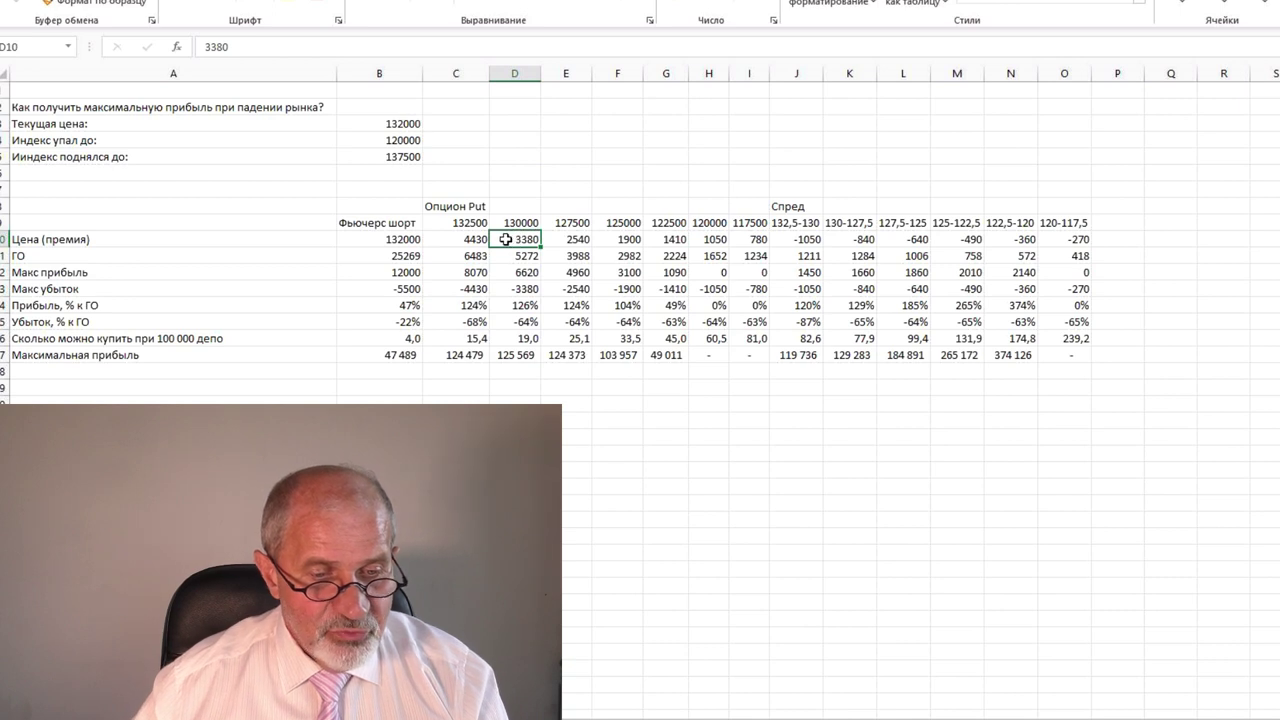
pyautogui.click(476, 238)
pyautogui.click(526, 239)
pyautogui.click(803, 241)
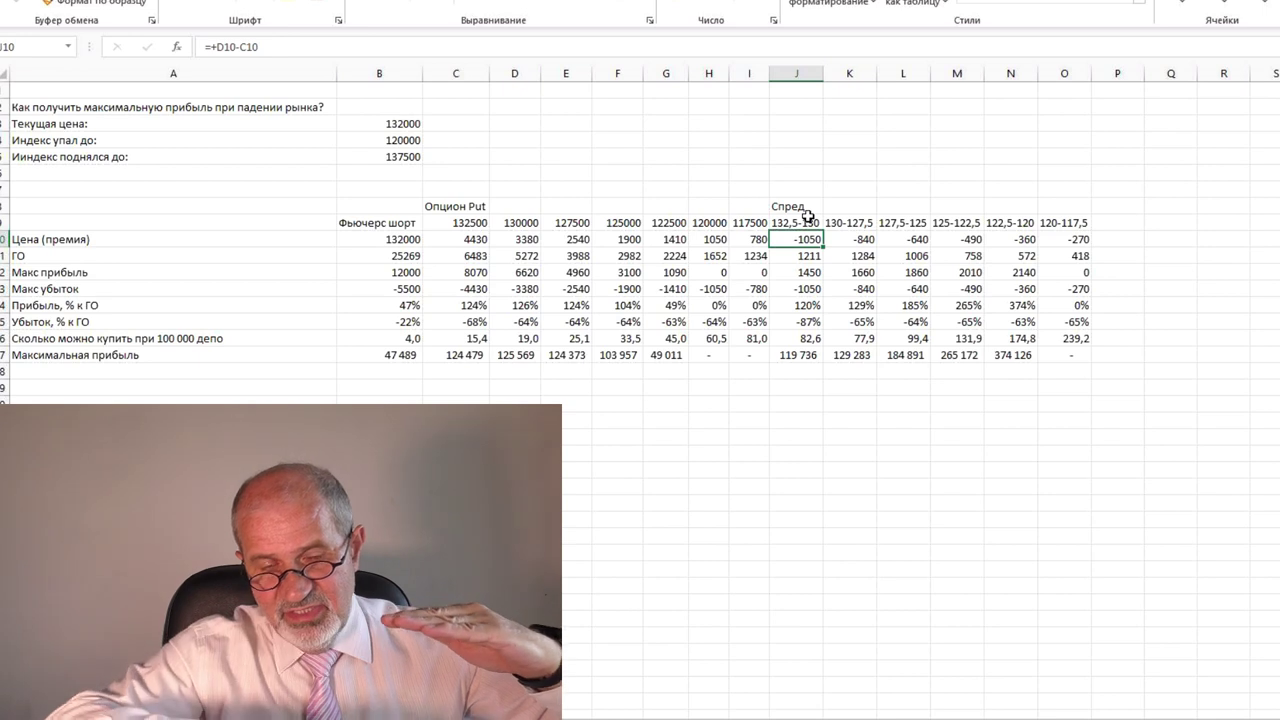
# - Review the Цена (премия) of the remaining spreads from 130-127,5 to 120-117,5
pyautogui.click(850, 241)
pyautogui.click(913, 242)
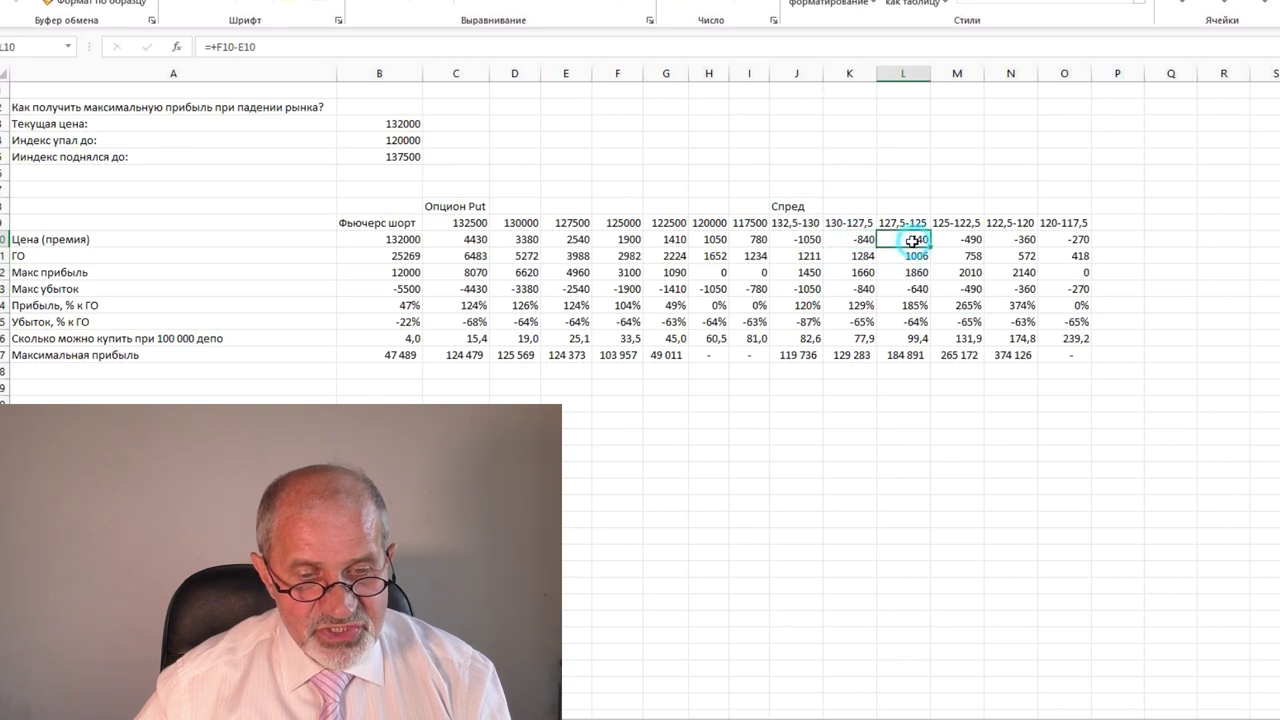
pyautogui.click(957, 242)
pyautogui.click(1020, 245)
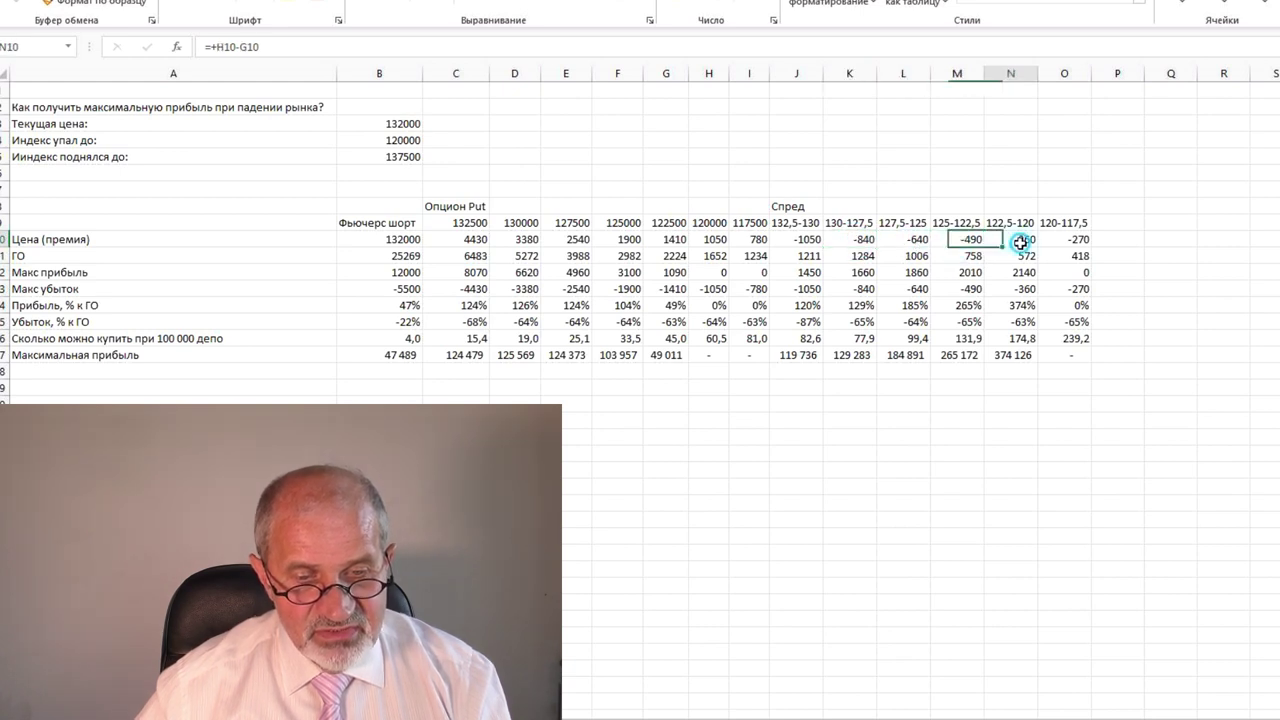
pyautogui.click(1068, 241)
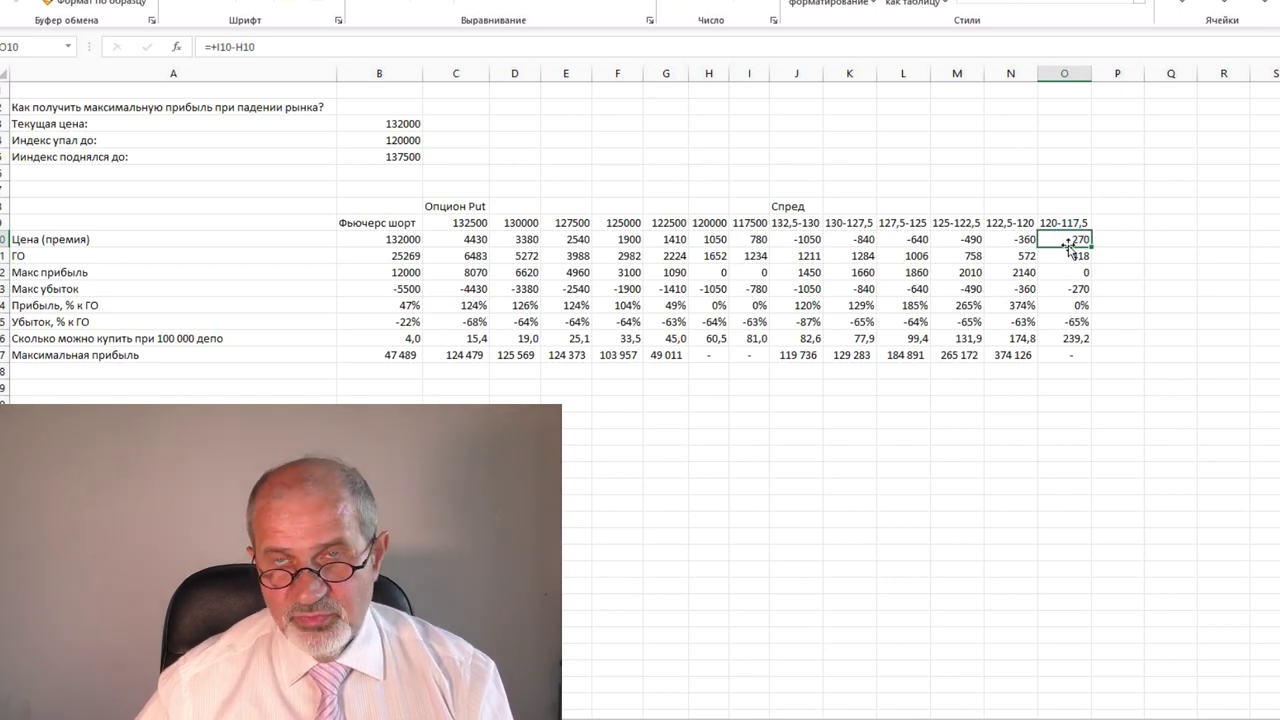
# - Compare the premium of the 132,5-130 spread with that of the 132500 Put and the 130-127,5 spread
pyautogui.click(816, 240)
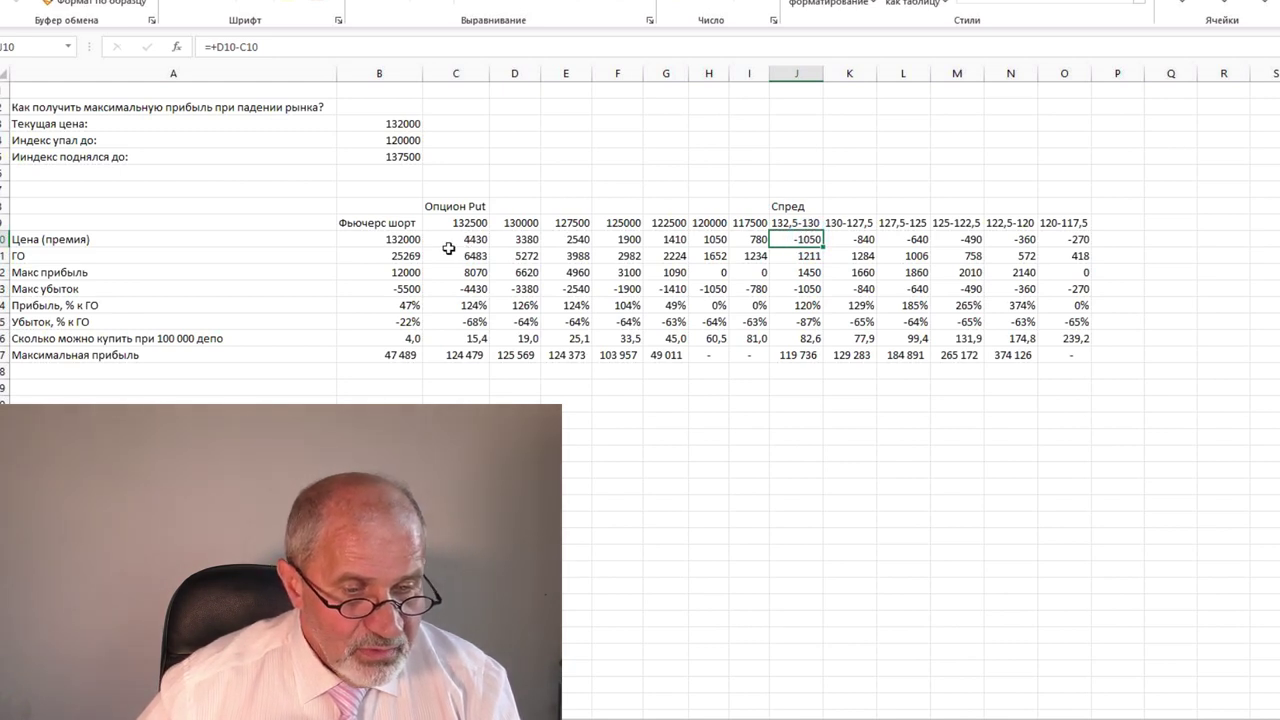
pyautogui.click(475, 241)
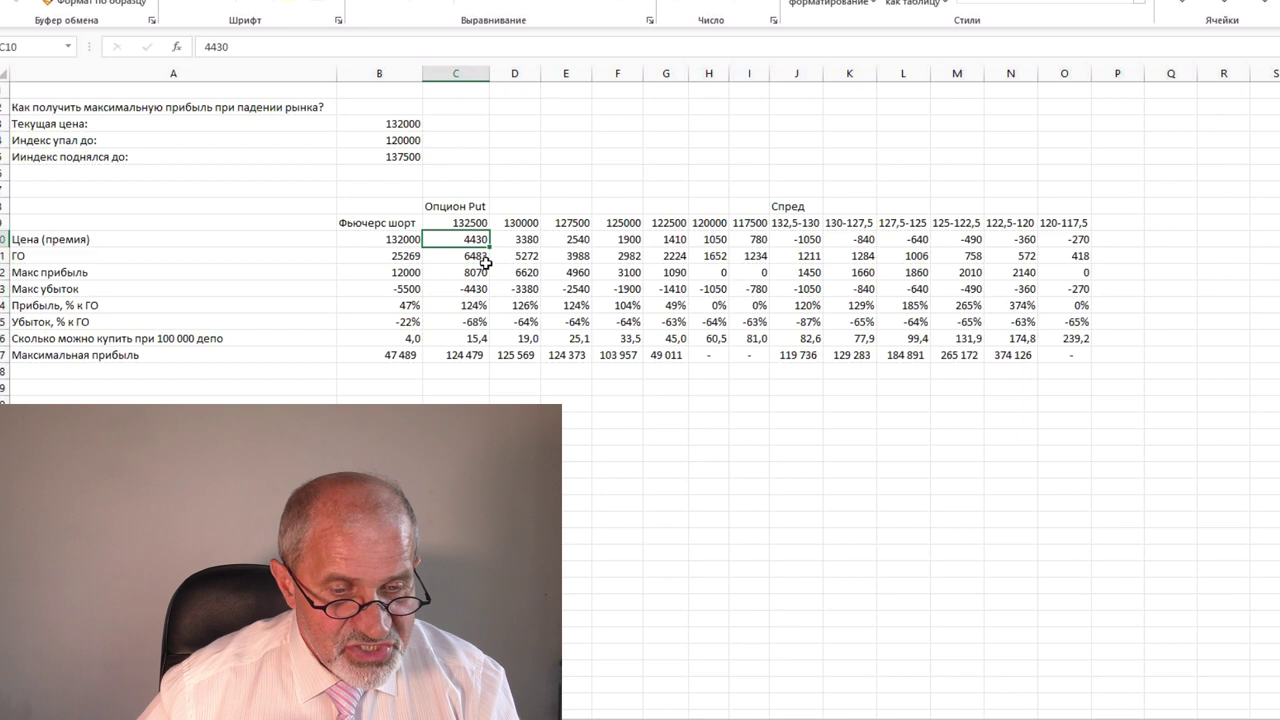
pyautogui.click(803, 242)
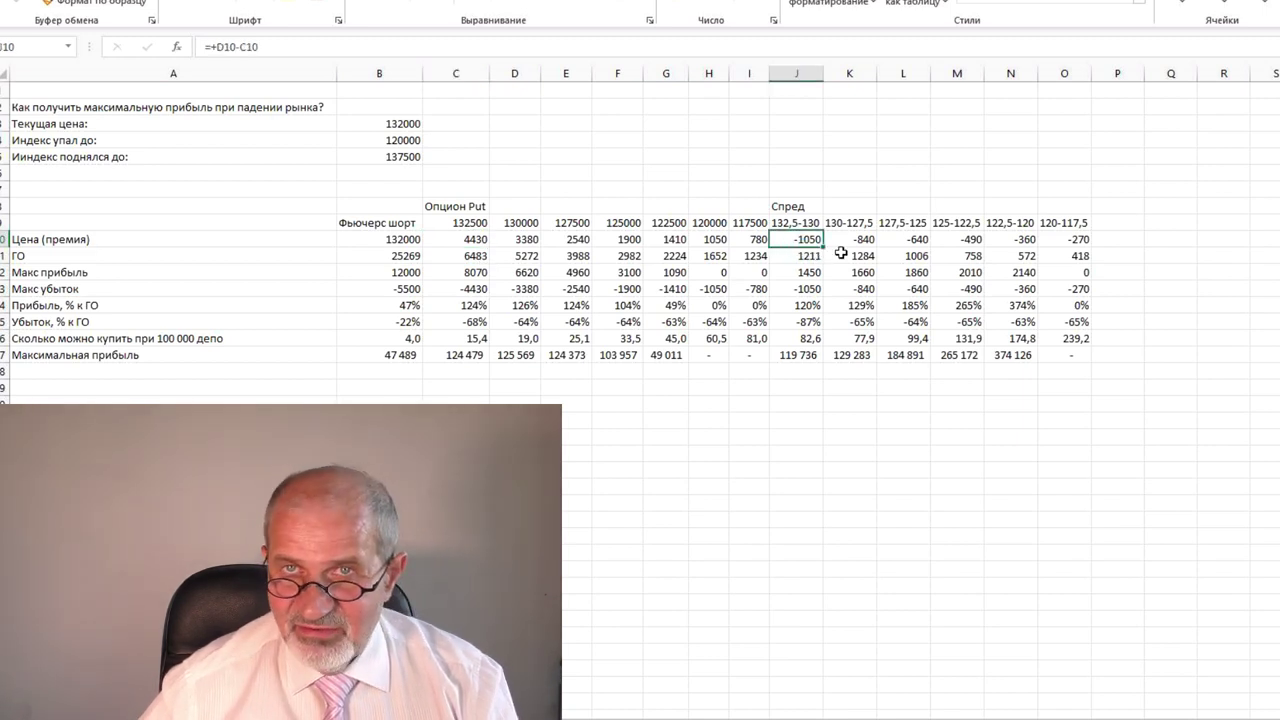
pyautogui.click(848, 243)
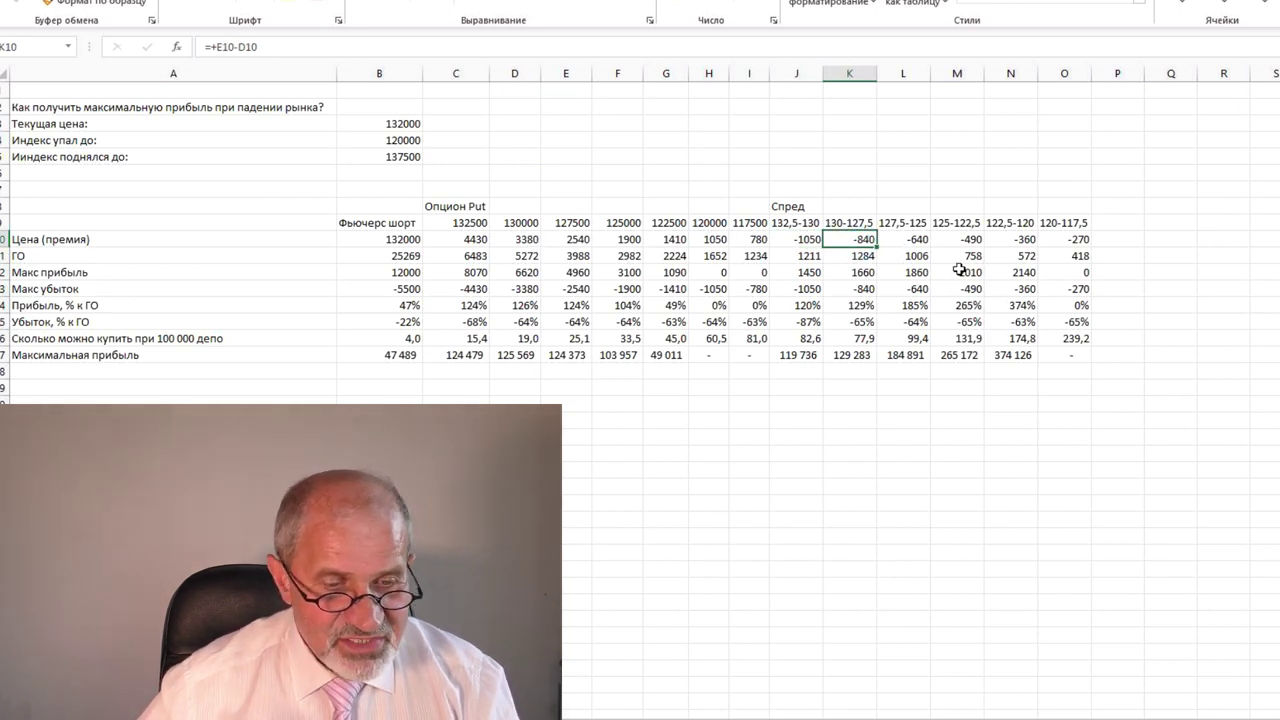
pyautogui.click(803, 239)
# - Check how the ГО of the 132,5-130 spread is derived from the ГО of the 132500 and 130000 Puts
pyautogui.click(805, 258)
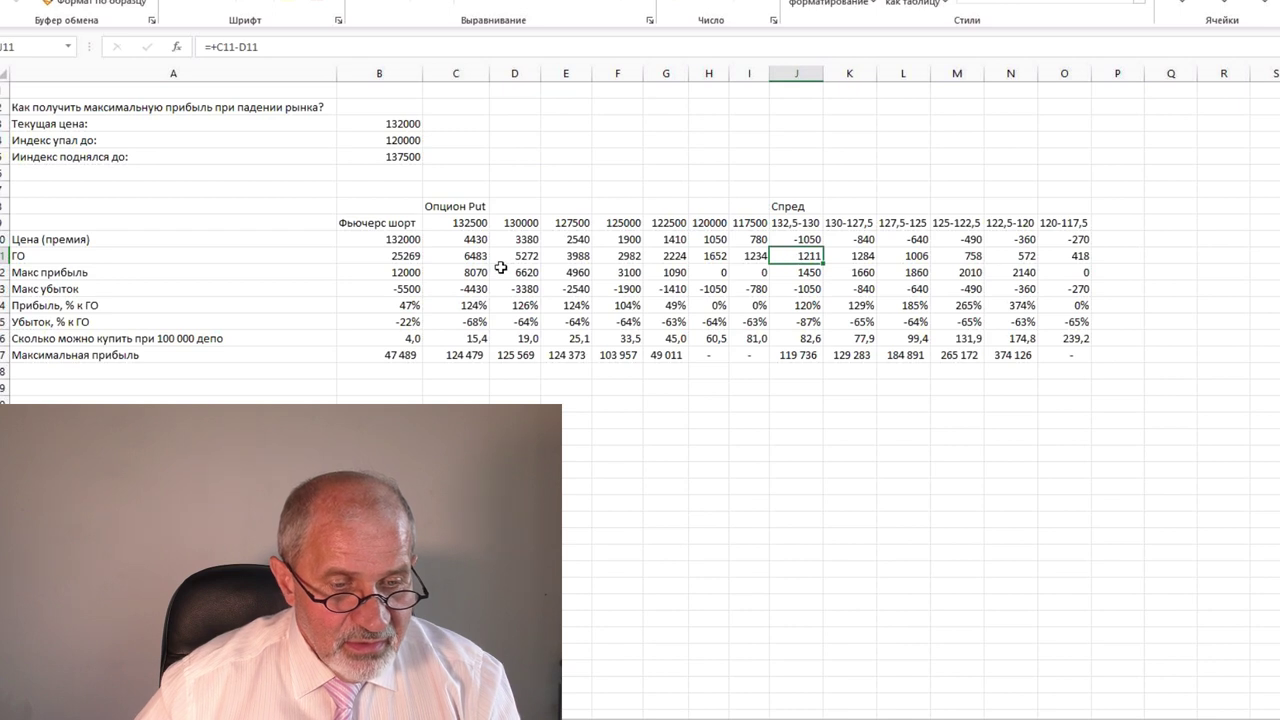
pyautogui.click(471, 256)
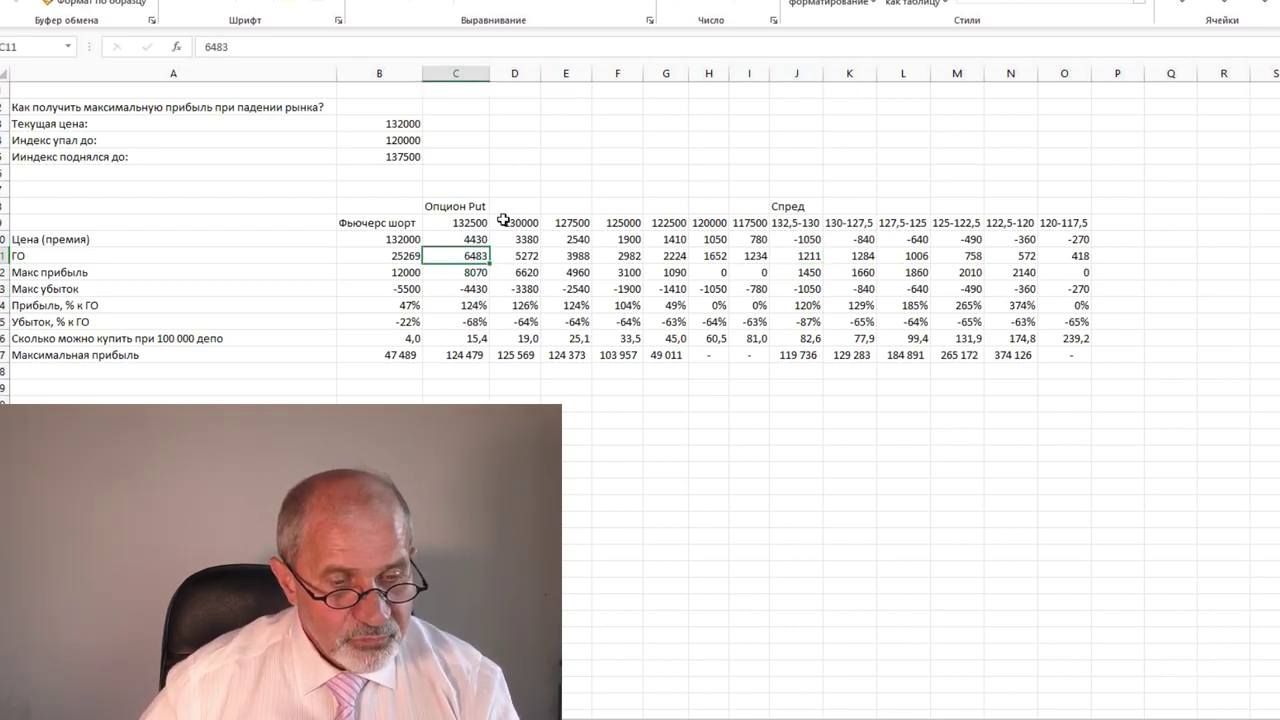
pyautogui.click(455, 257)
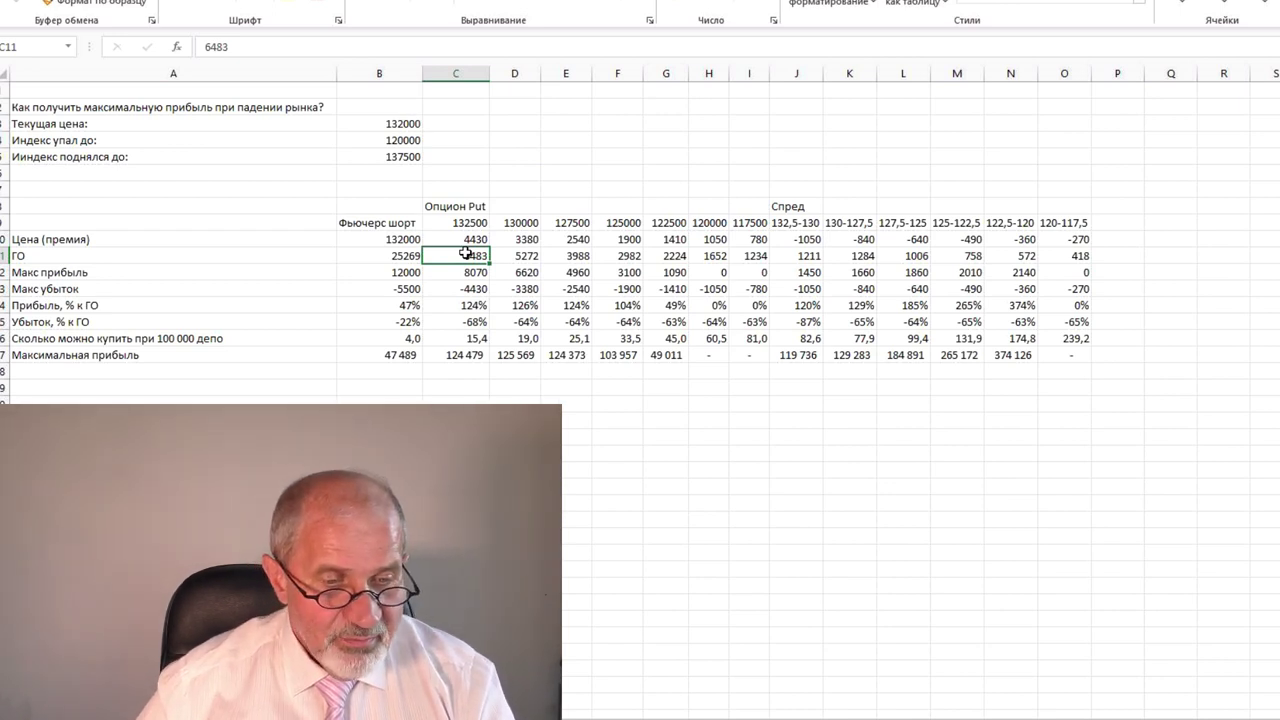
pyautogui.click(528, 258)
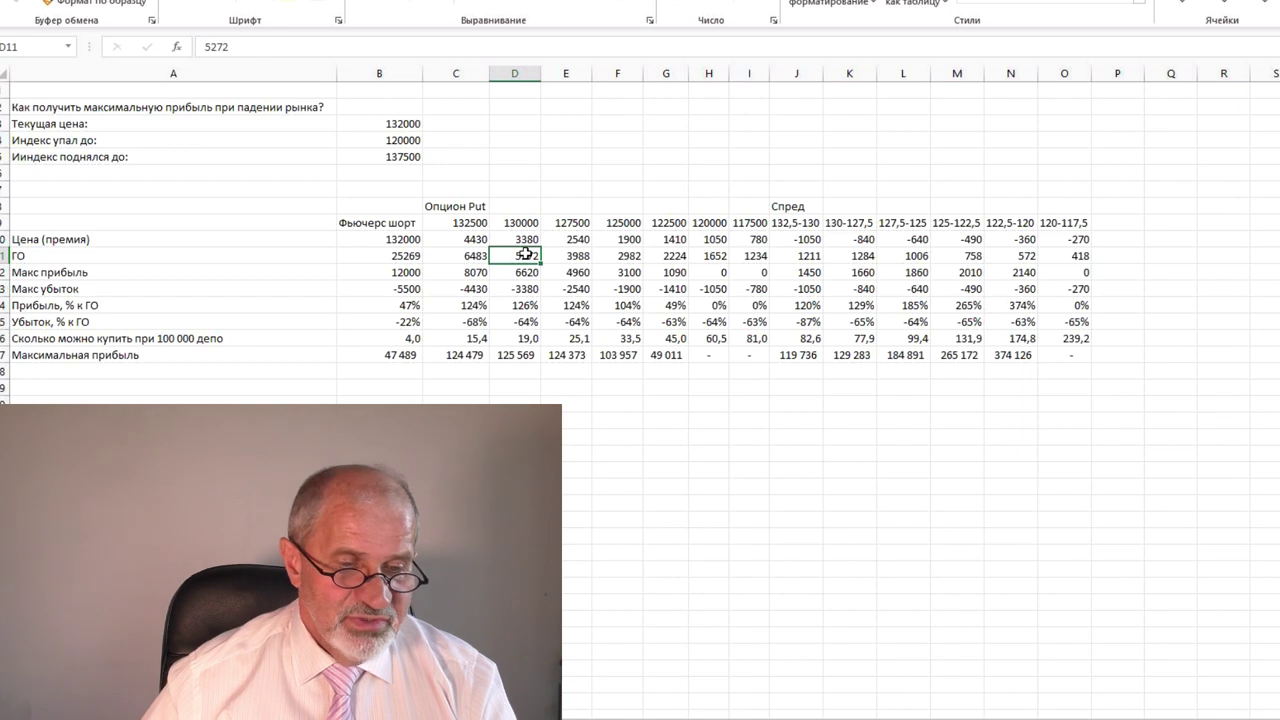
pyautogui.click(467, 259)
pyautogui.click(512, 256)
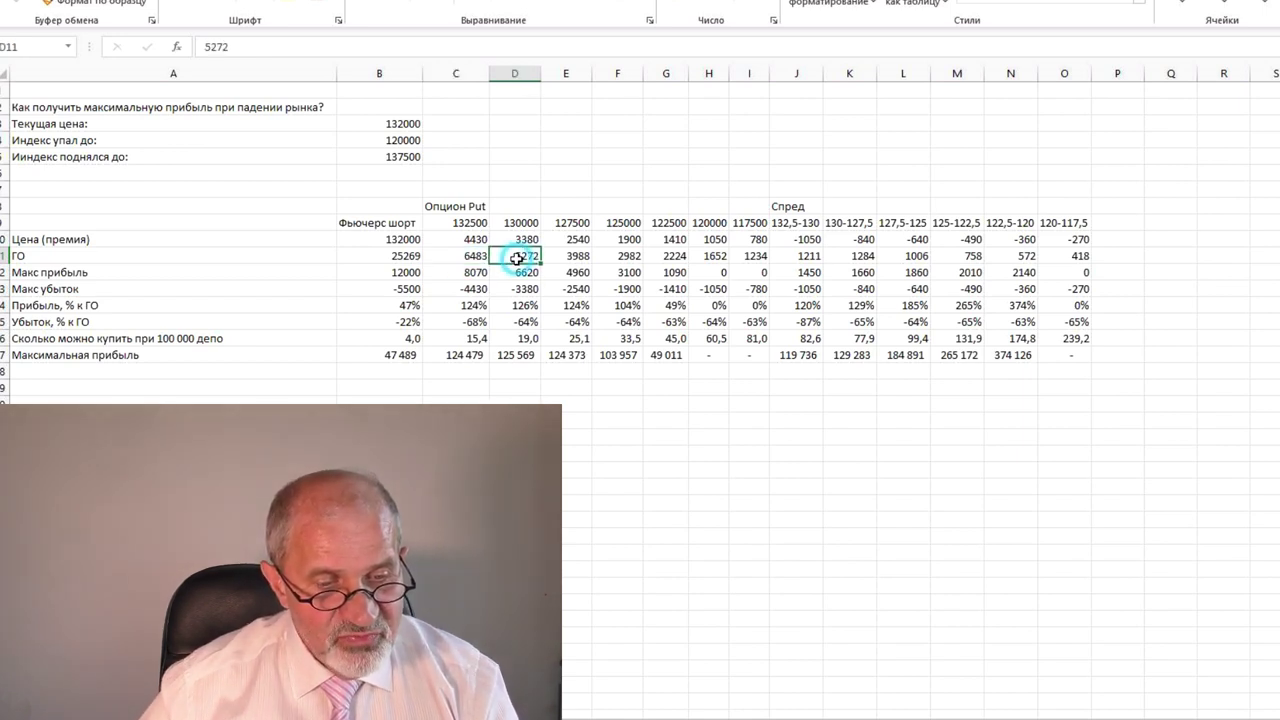
pyautogui.click(800, 257)
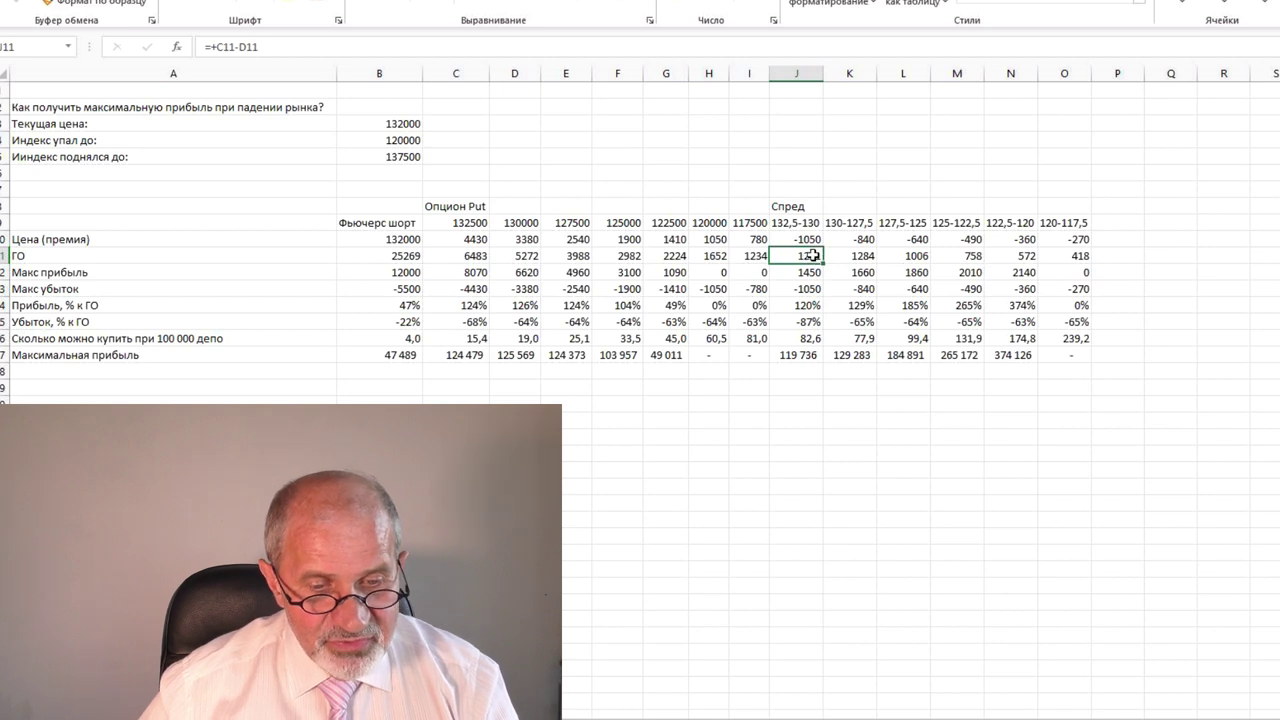
# - Review the ГО of the spreads from 130-127,5 to 120-117,5, and recheck the first three spreads
pyautogui.click(852, 260)
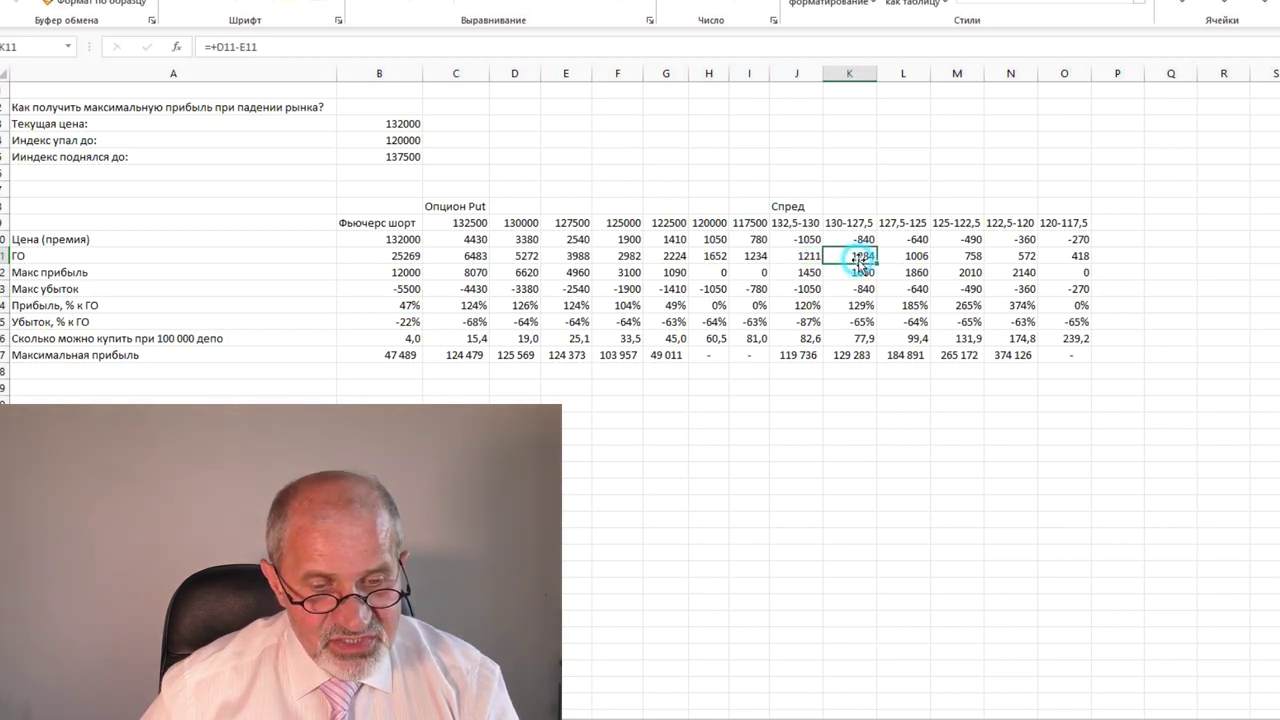
pyautogui.click(919, 261)
pyautogui.click(966, 257)
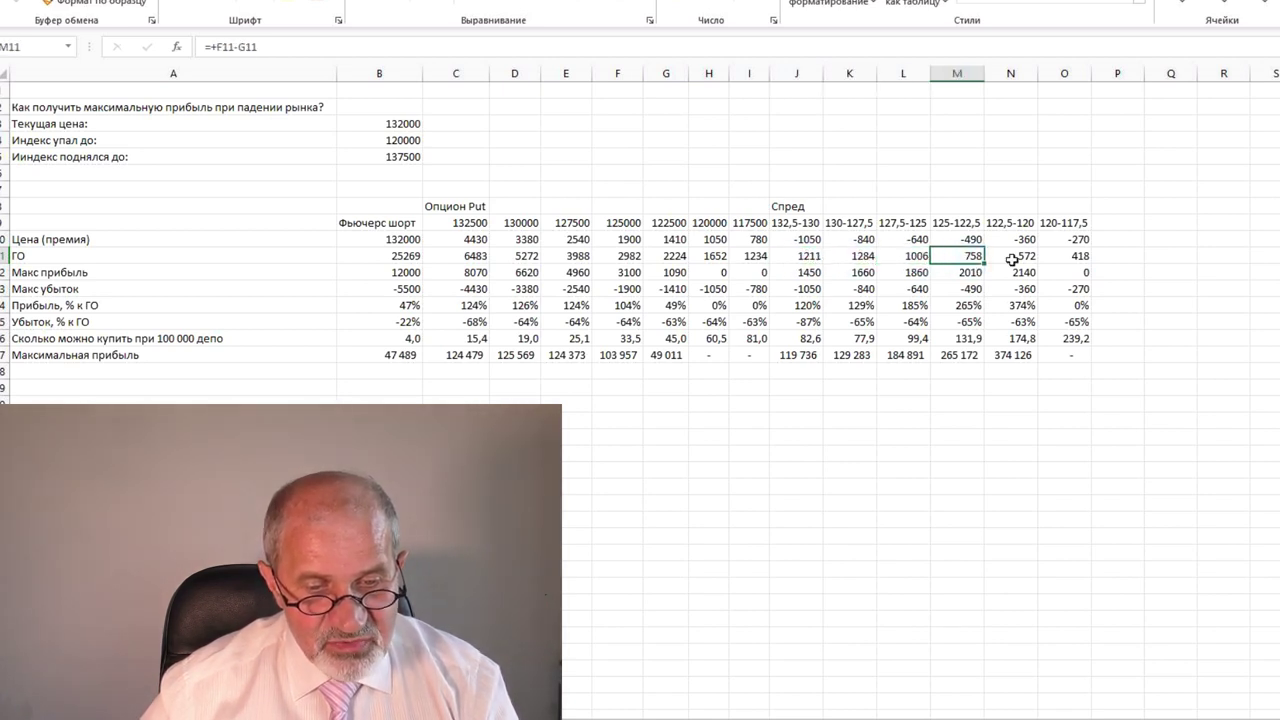
pyautogui.click(1027, 255)
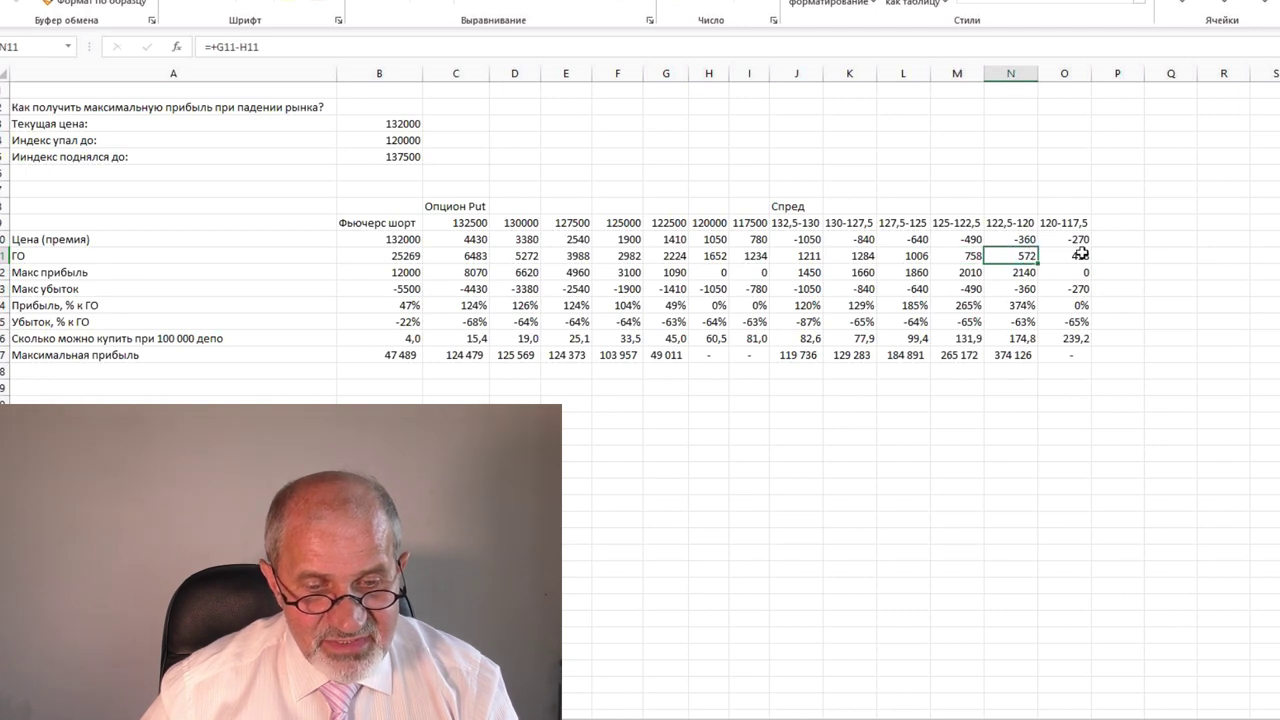
pyautogui.click(1079, 256)
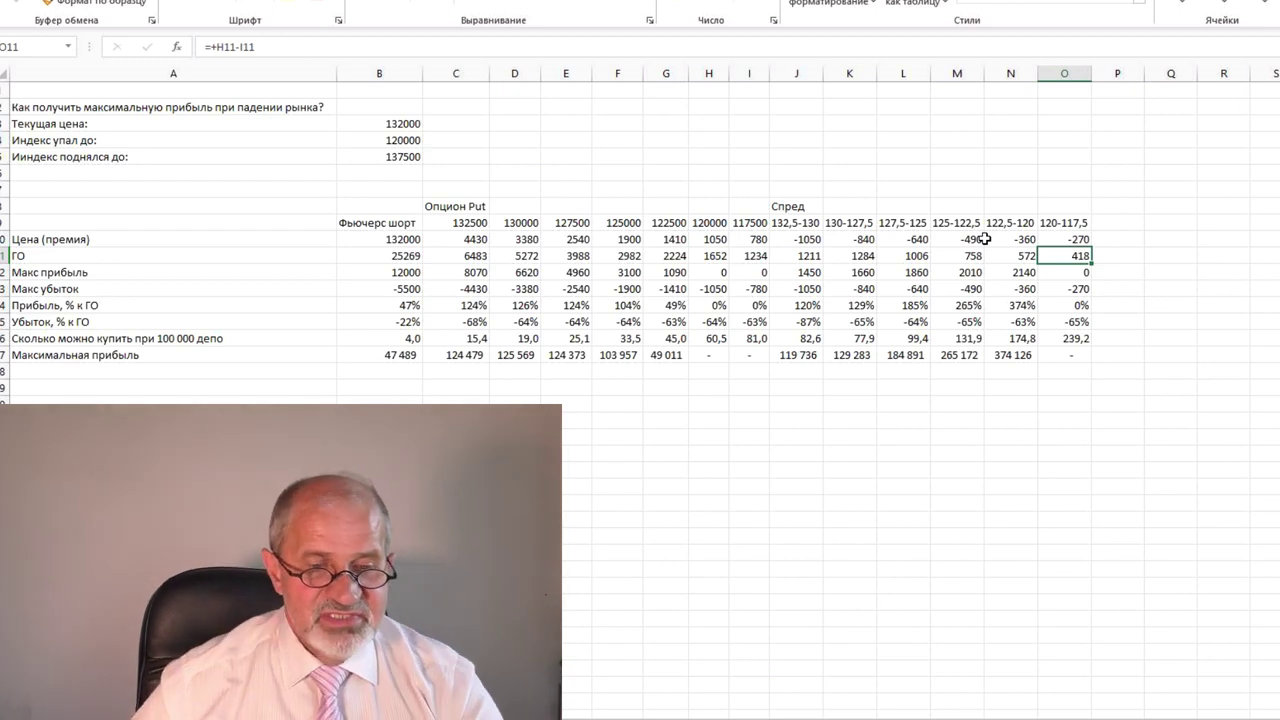
pyautogui.click(807, 254)
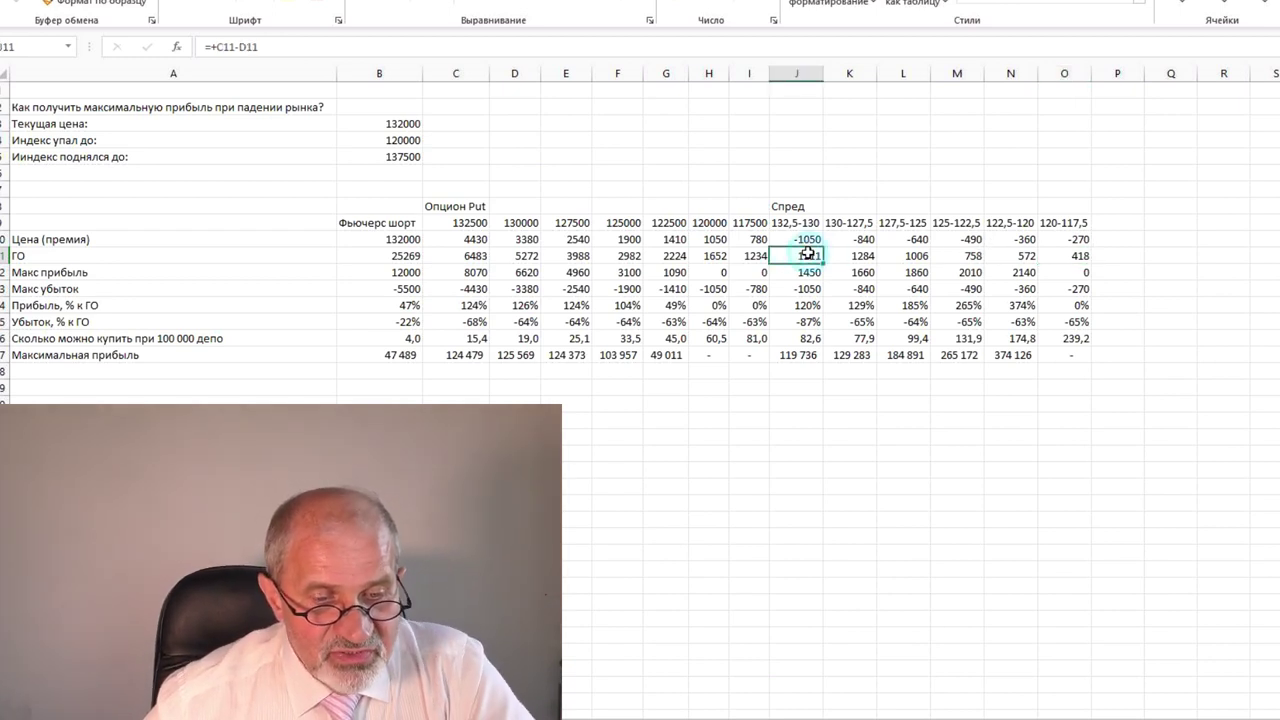
pyautogui.click(863, 254)
pyautogui.click(898, 256)
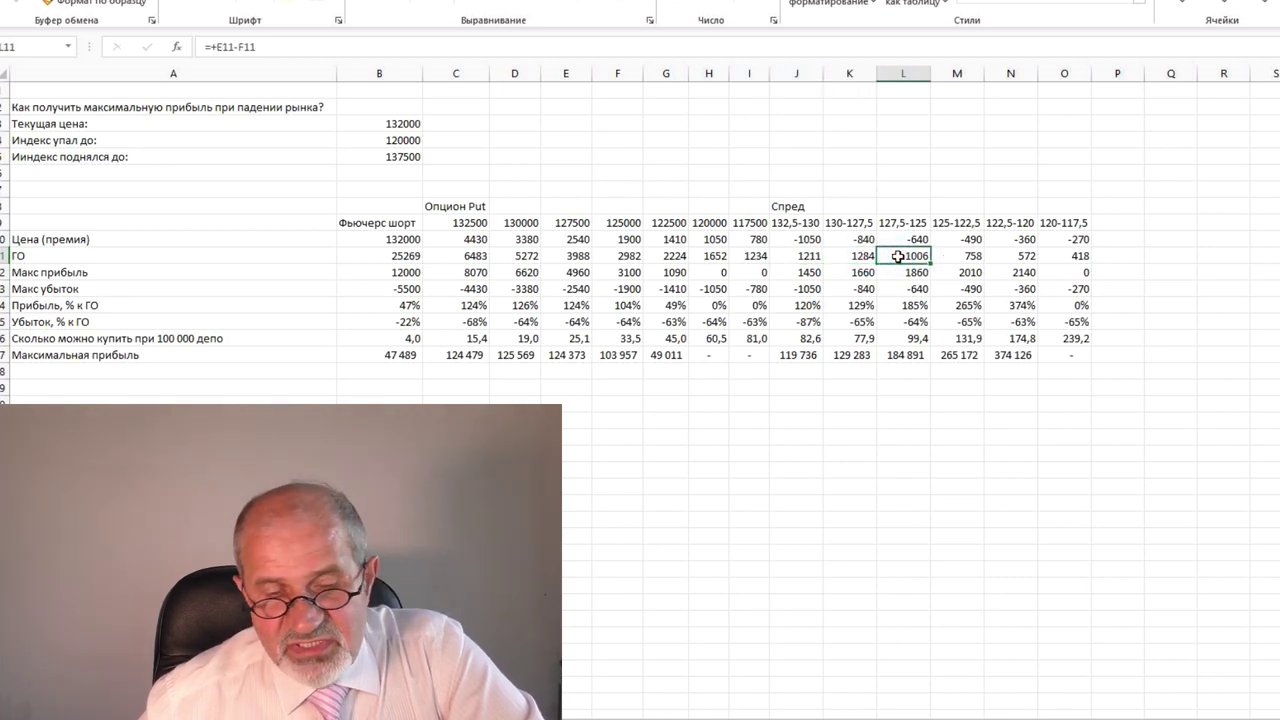
# - Check the premium, ГО and Макс прибыль of the 132,5-130 spread, and compare its Макс прибыль with other spreads up to 122,5-120
pyautogui.click(795, 239)
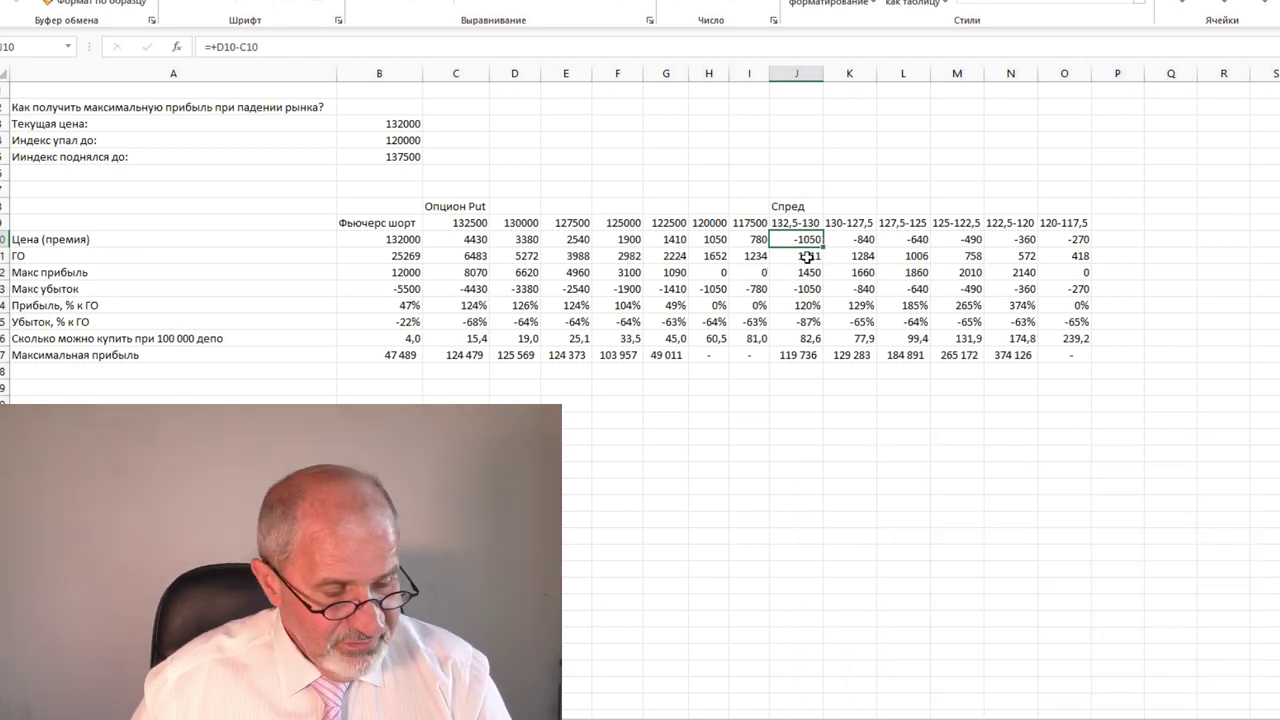
pyautogui.click(808, 257)
pyautogui.click(814, 273)
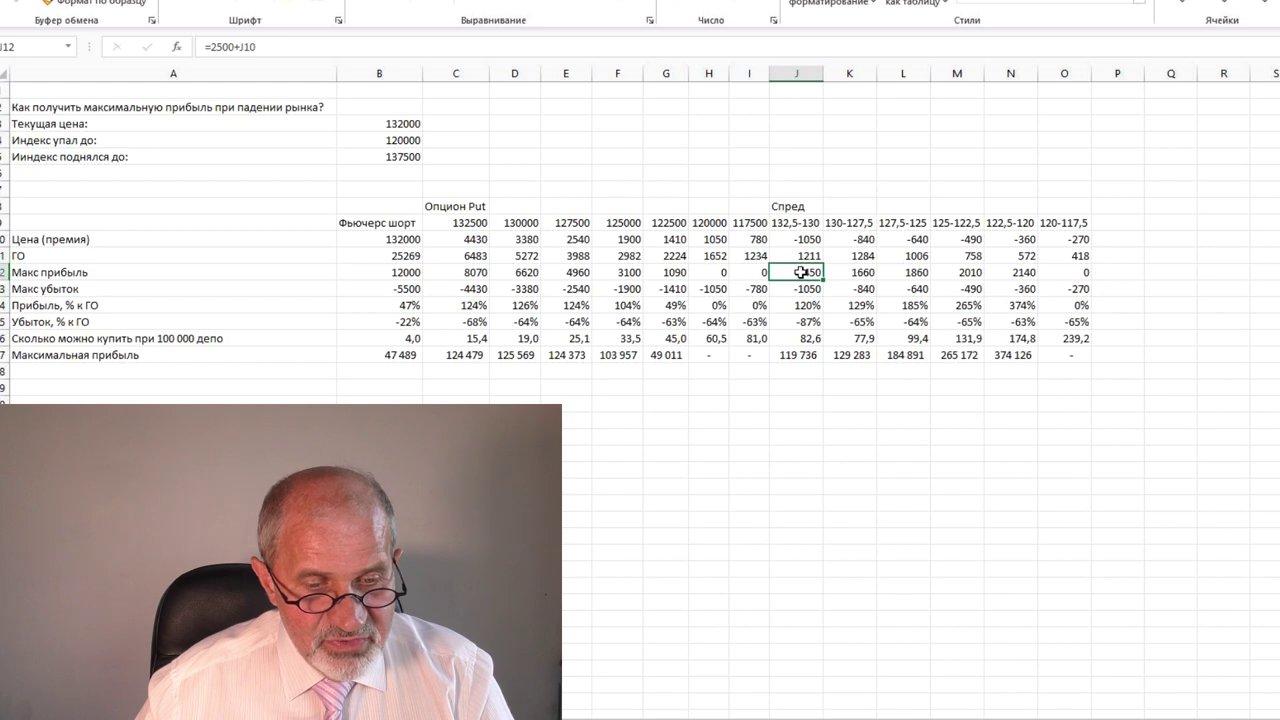
pyautogui.click(860, 276)
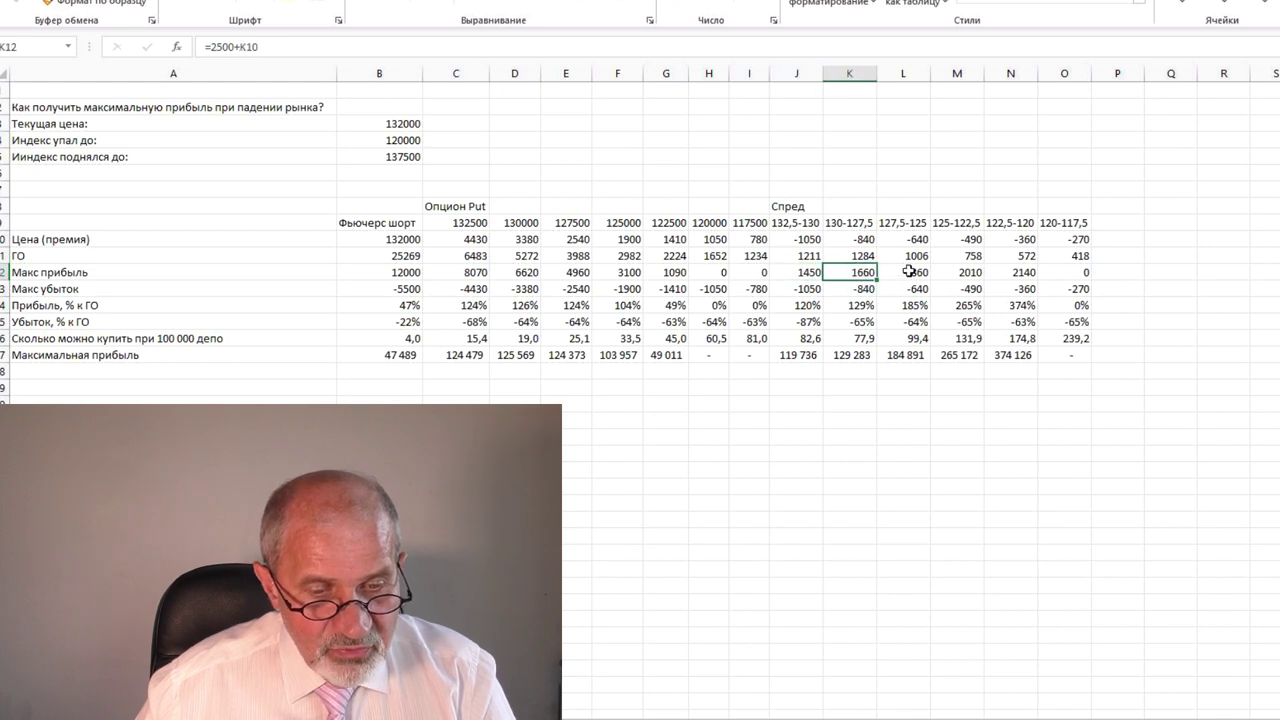
pyautogui.click(1016, 276)
pyautogui.click(969, 278)
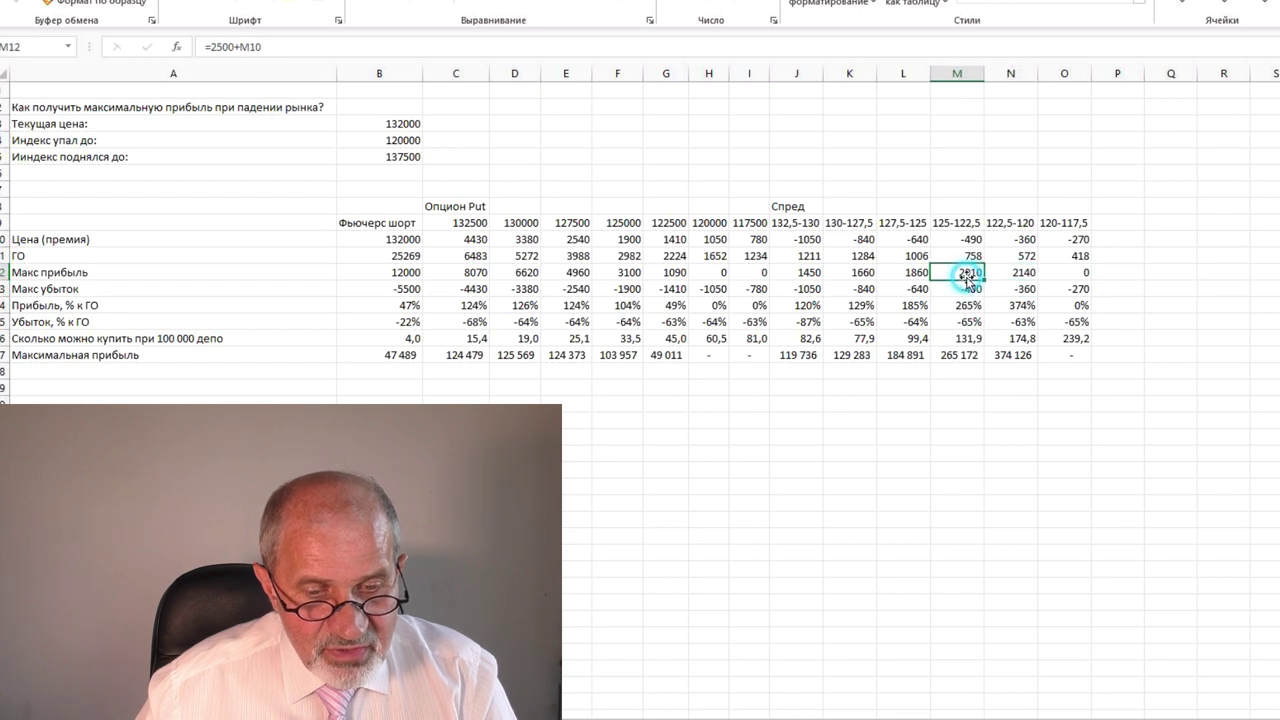
# - Check the Макс прибыль of the 122,5-120 spread, and compare the Макс убыток of the spreads from 132,5-130 to 122,5-120 with their premiums
pyautogui.click(1014, 274)
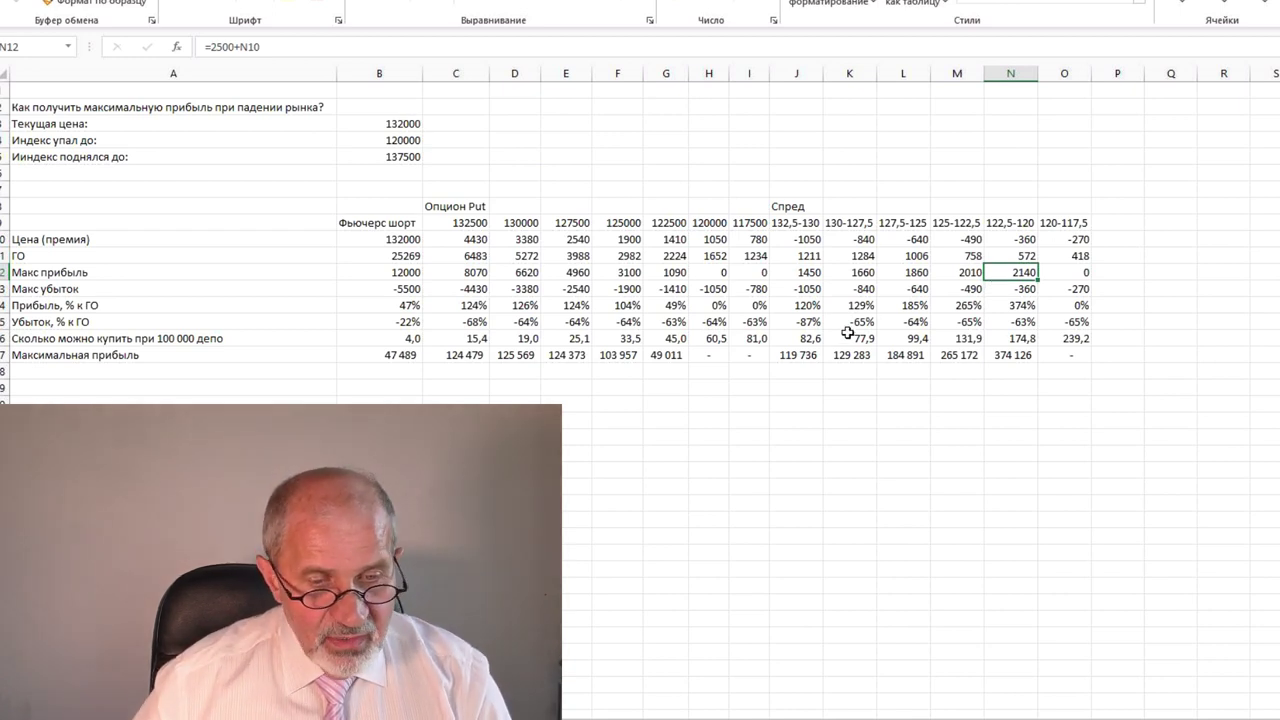
pyautogui.click(806, 292)
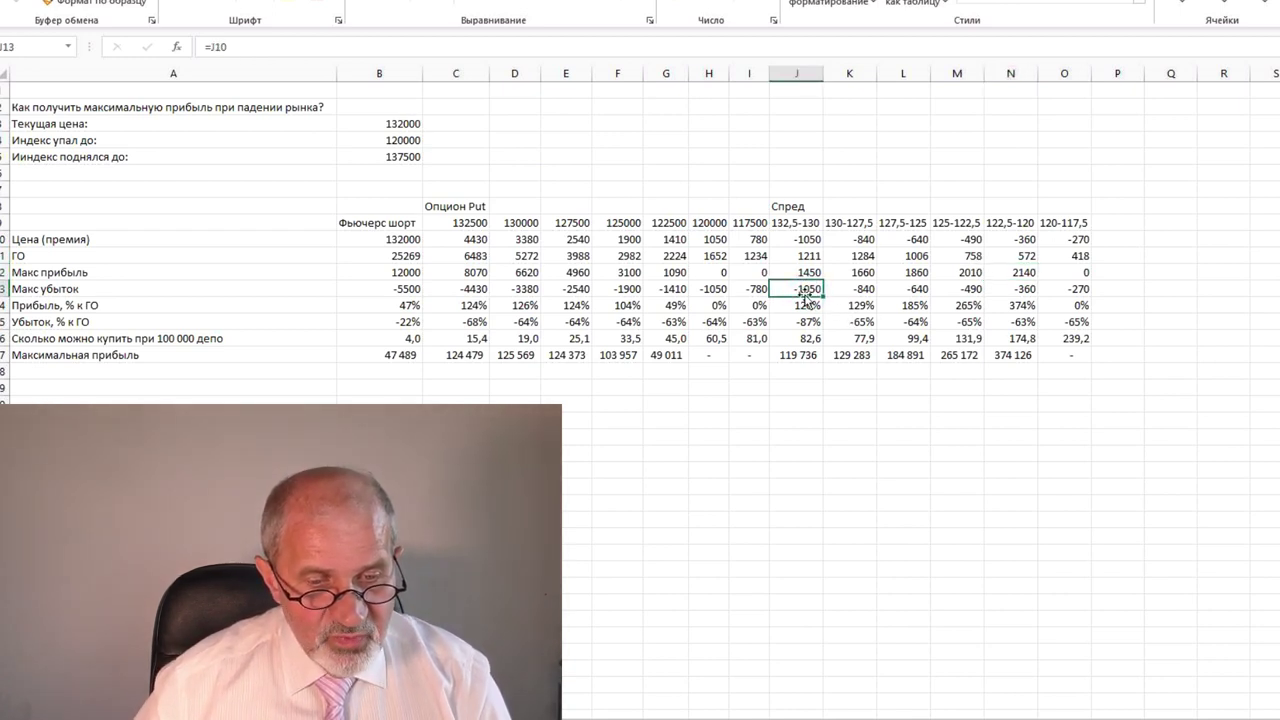
pyautogui.press('Up')
pyautogui.press('Up')
pyautogui.press('Up')
pyautogui.click(801, 289)
pyautogui.click(852, 290)
pyautogui.click(926, 294)
pyautogui.click(976, 290)
pyautogui.click(1016, 291)
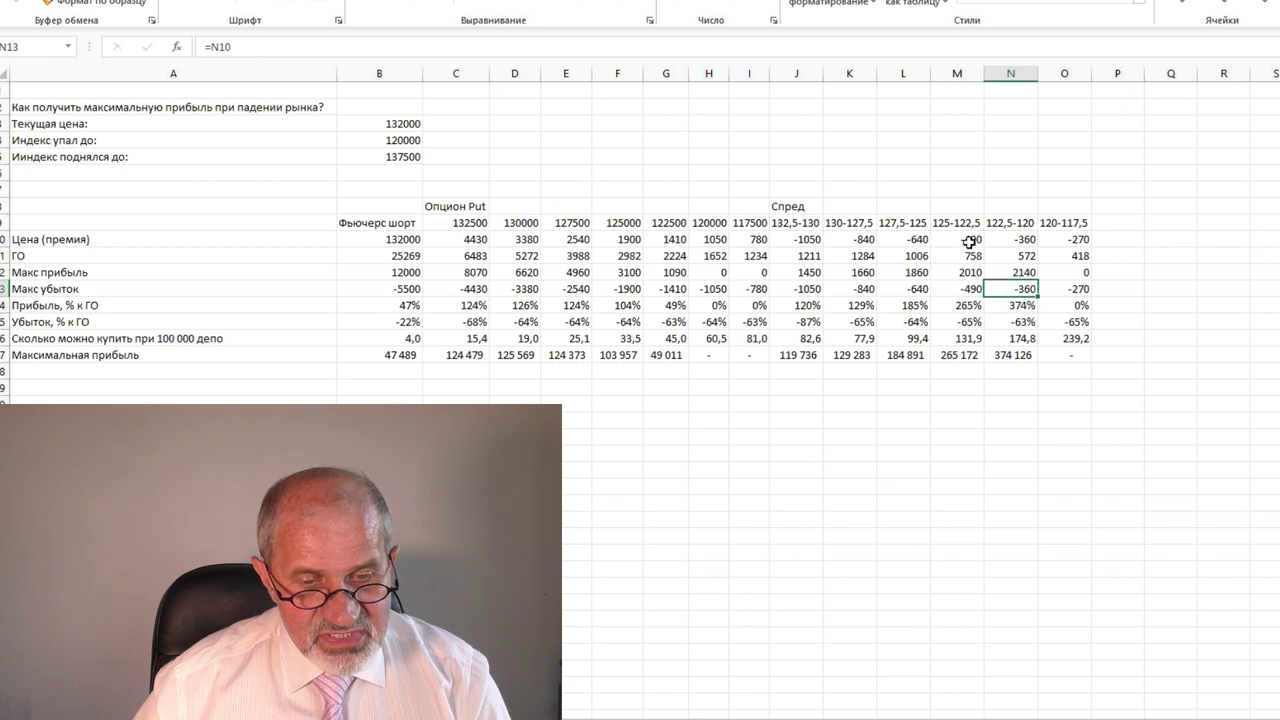
pyautogui.click(968, 242)
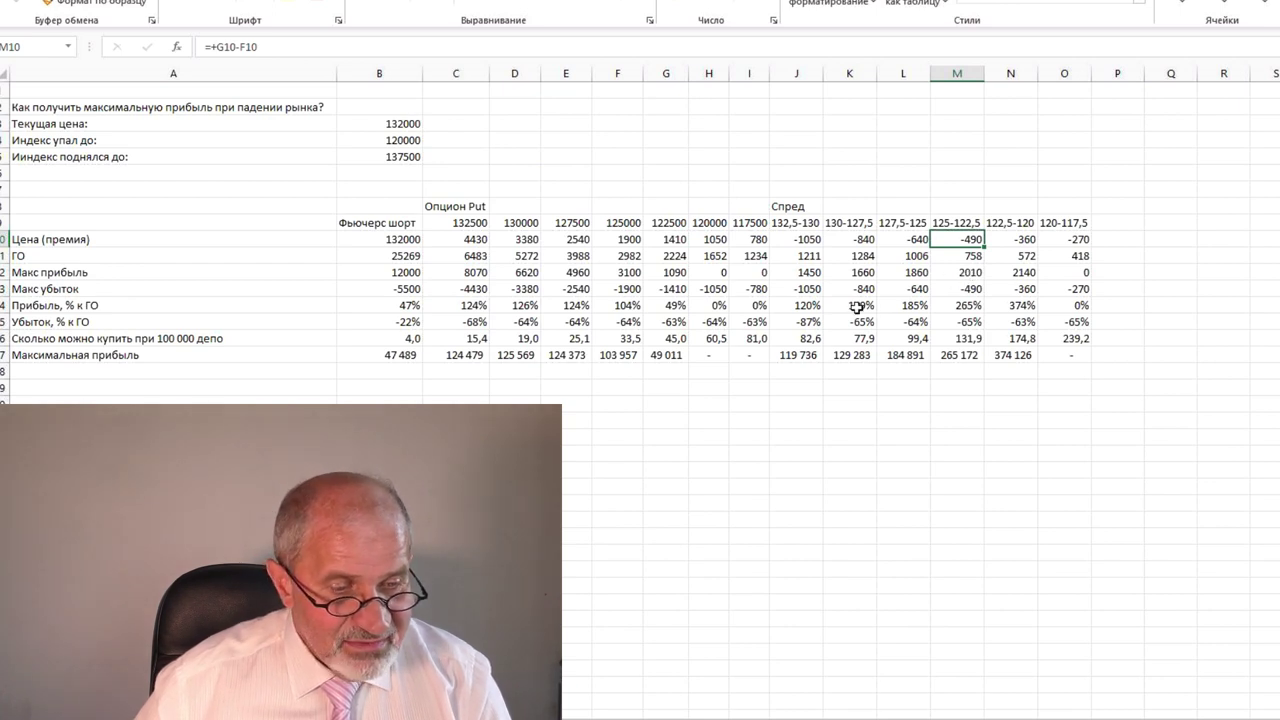
# - Compare the Прибыль, % к ГО of the short futures and the 132500 Put with that of the spreads from 132,5-130 to 122,5-120
pyautogui.click(810, 308)
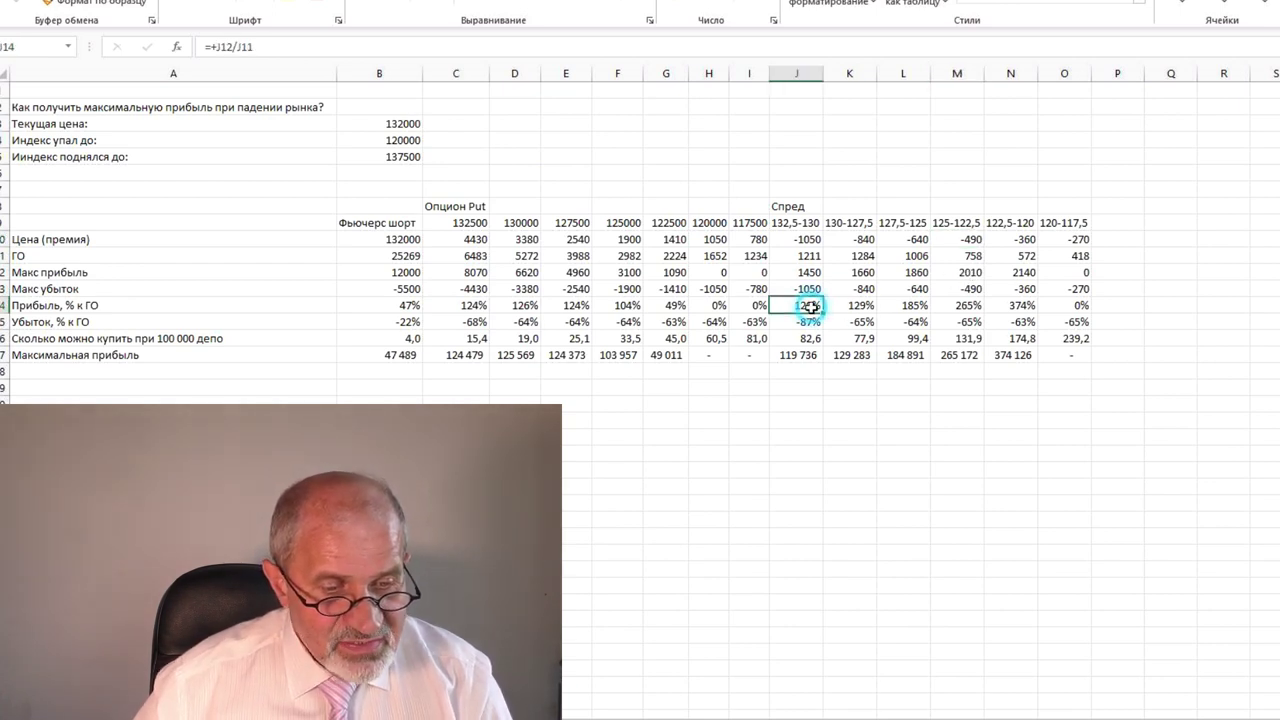
pyautogui.click(396, 307)
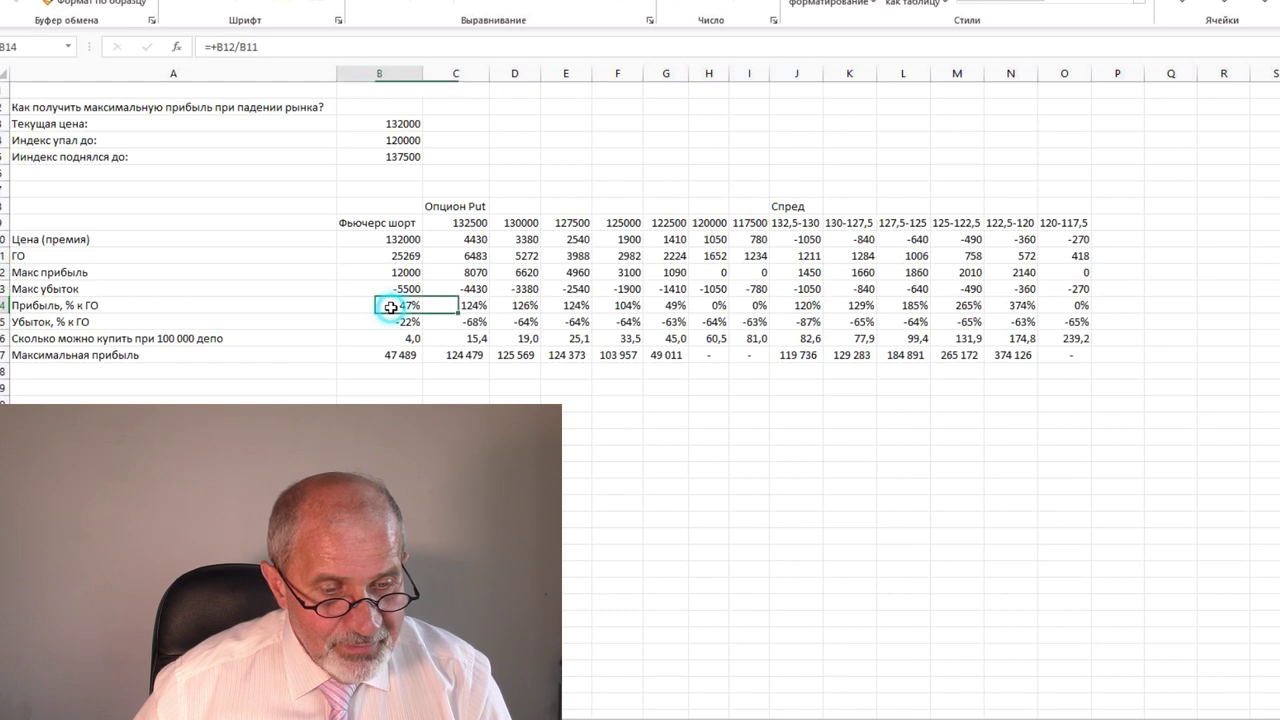
pyautogui.click(468, 307)
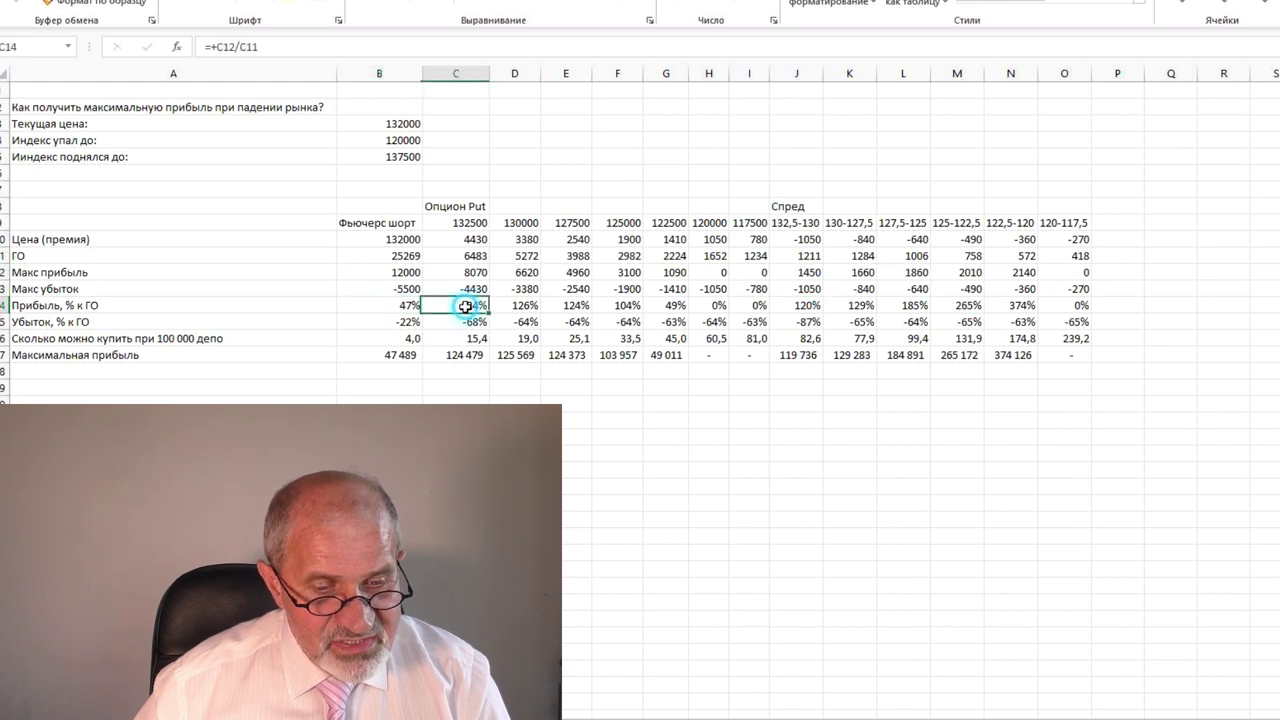
pyautogui.click(810, 305)
pyautogui.click(863, 305)
pyautogui.click(910, 307)
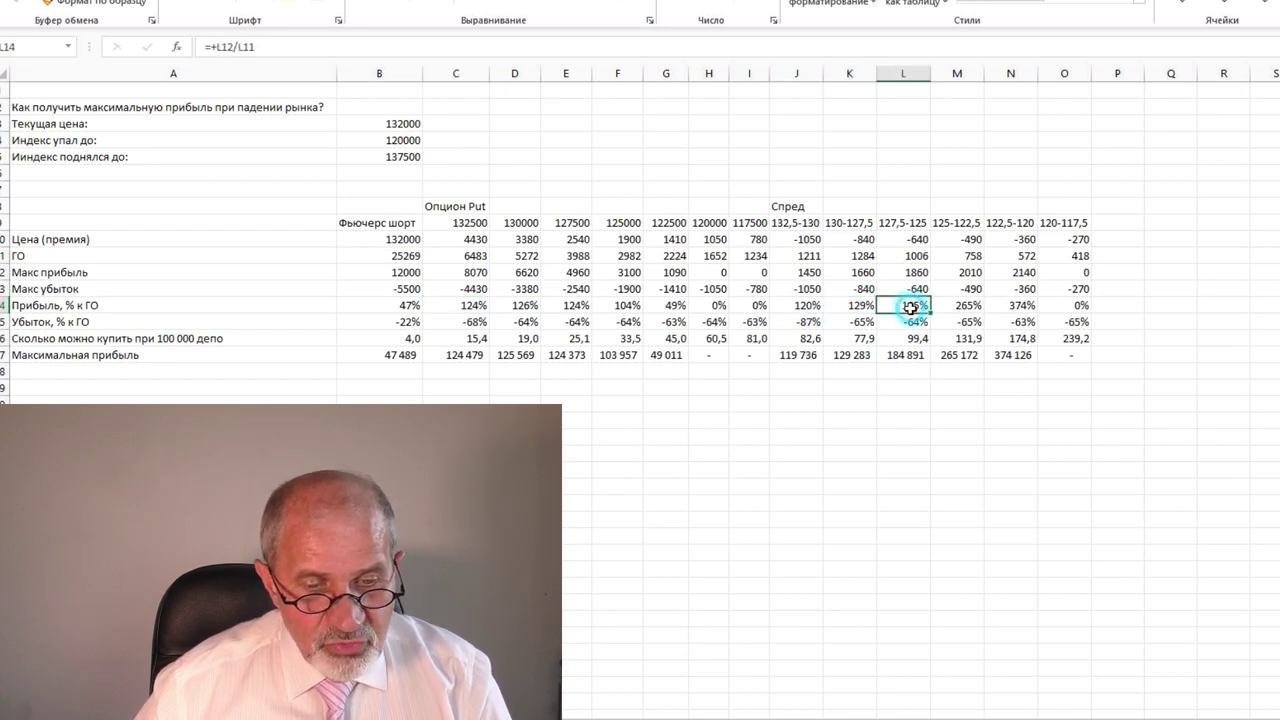
pyautogui.click(958, 311)
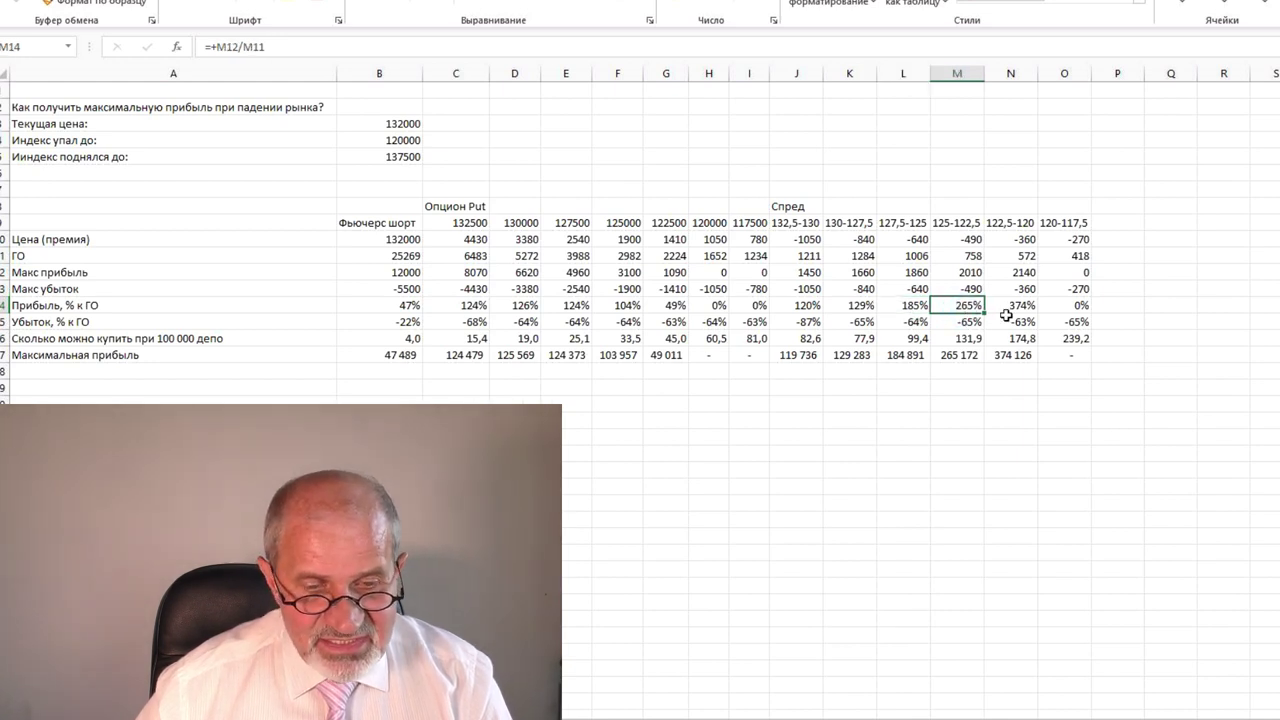
pyautogui.click(1007, 308)
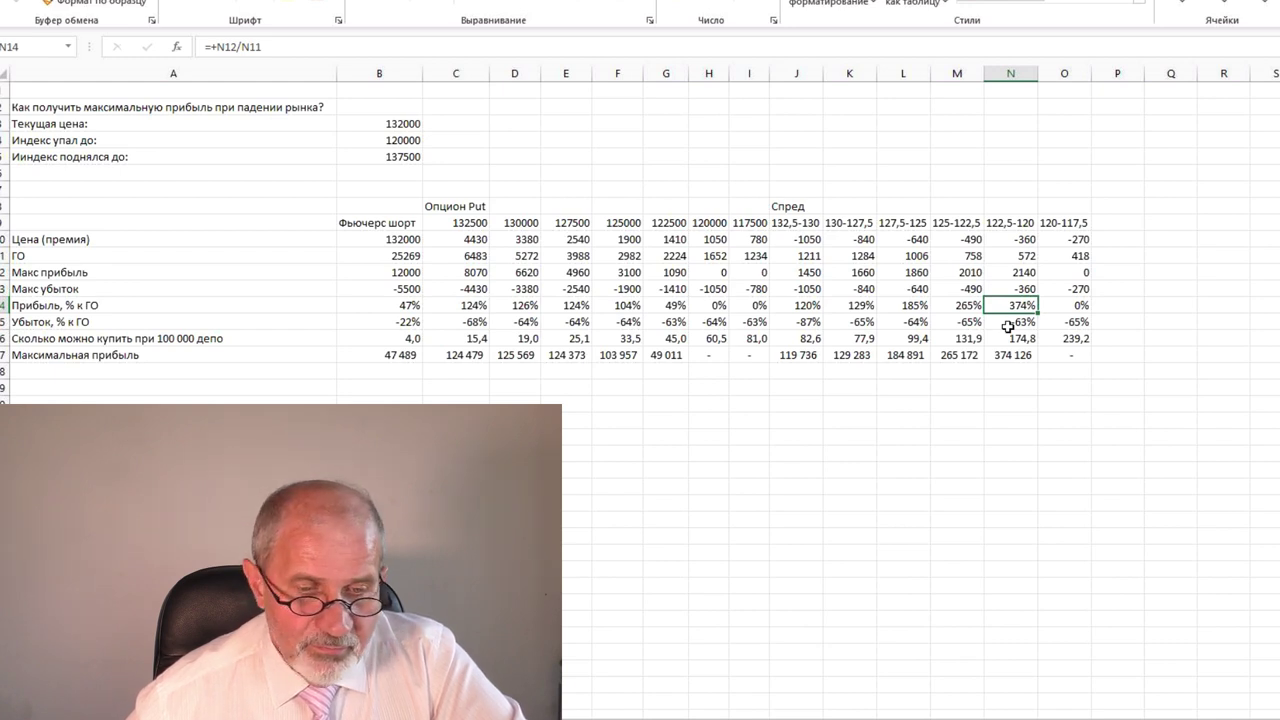
# - Review how many short futures and Puts from 132500 to 117500 can be bought on the 100 000 deposit
pyautogui.click(810, 338)
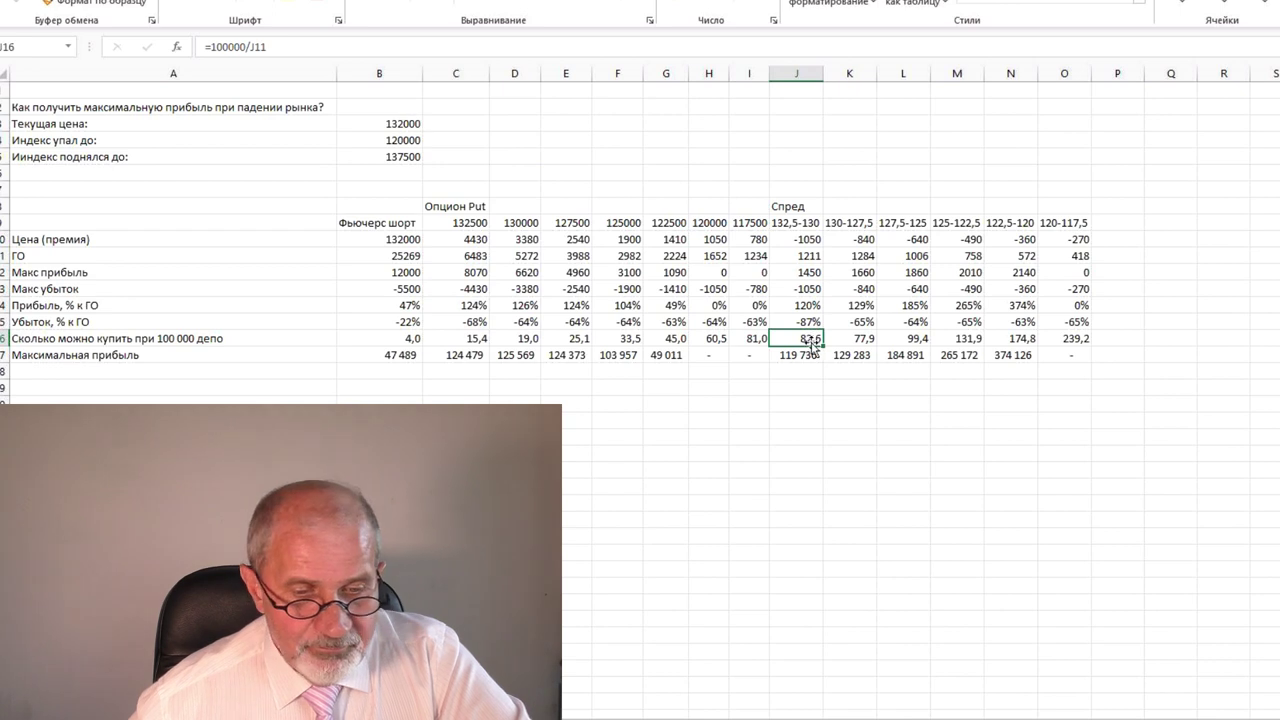
pyautogui.click(407, 339)
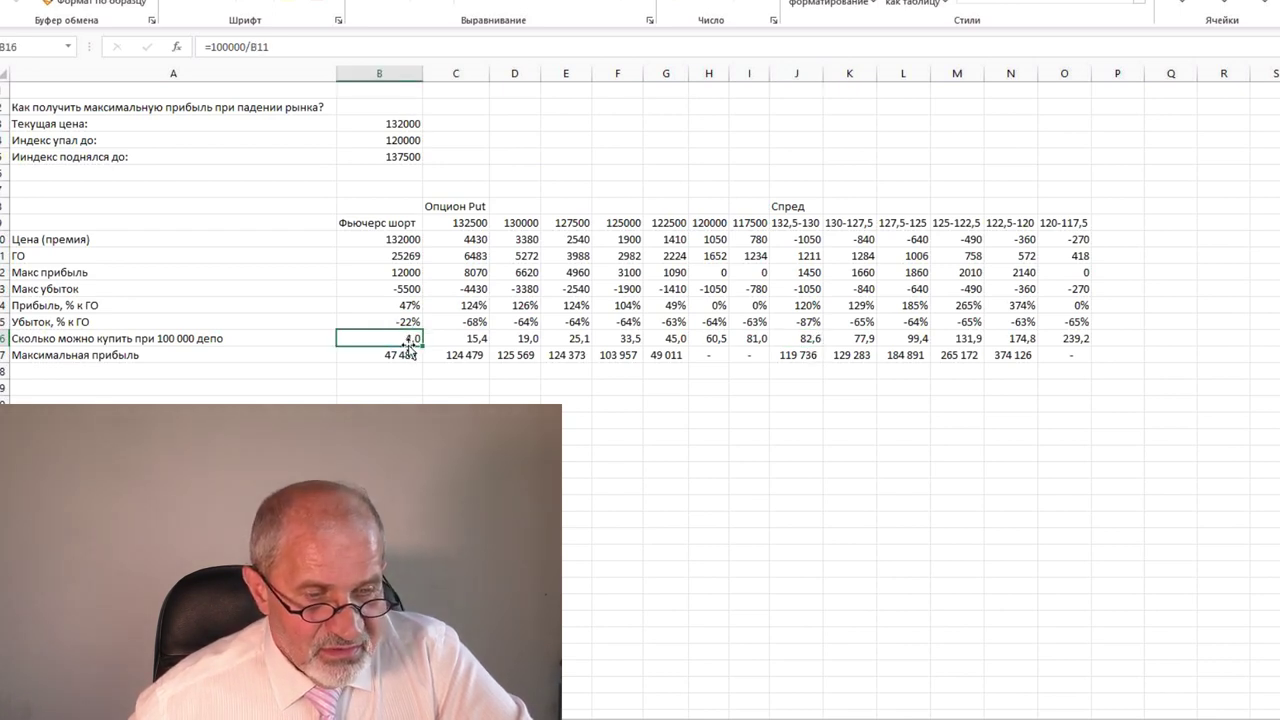
pyautogui.click(483, 341)
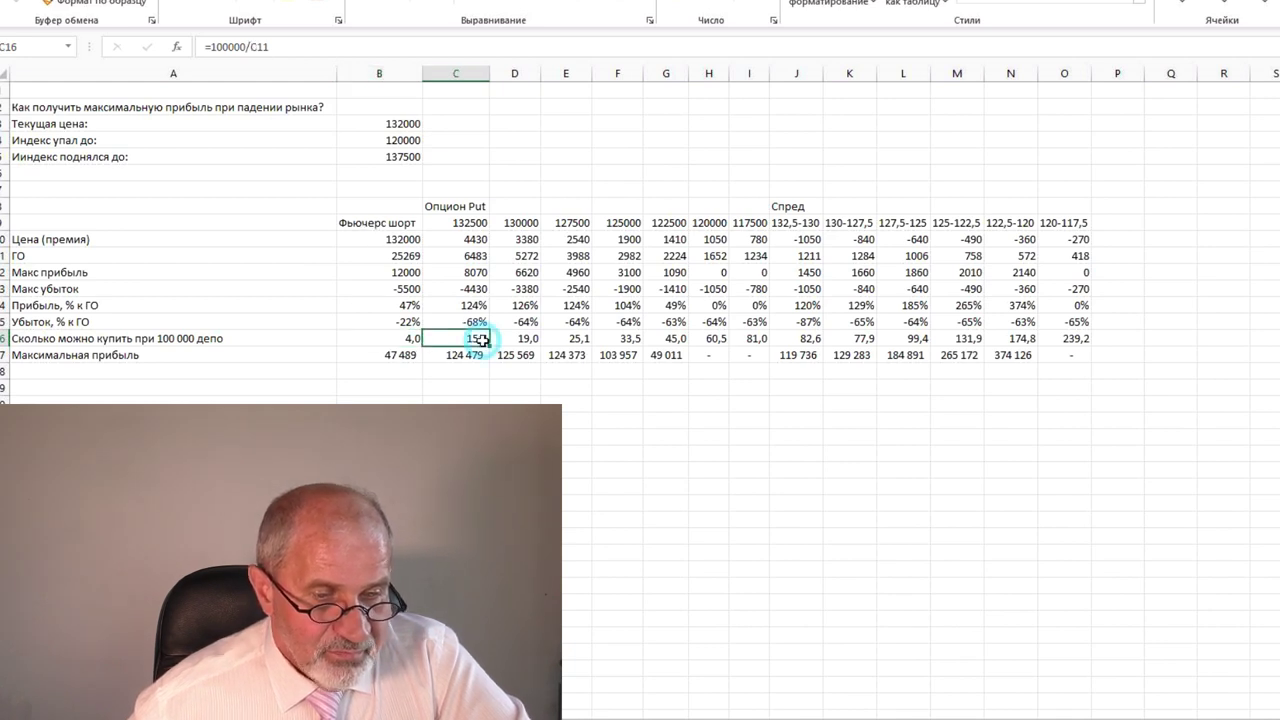
pyautogui.click(525, 340)
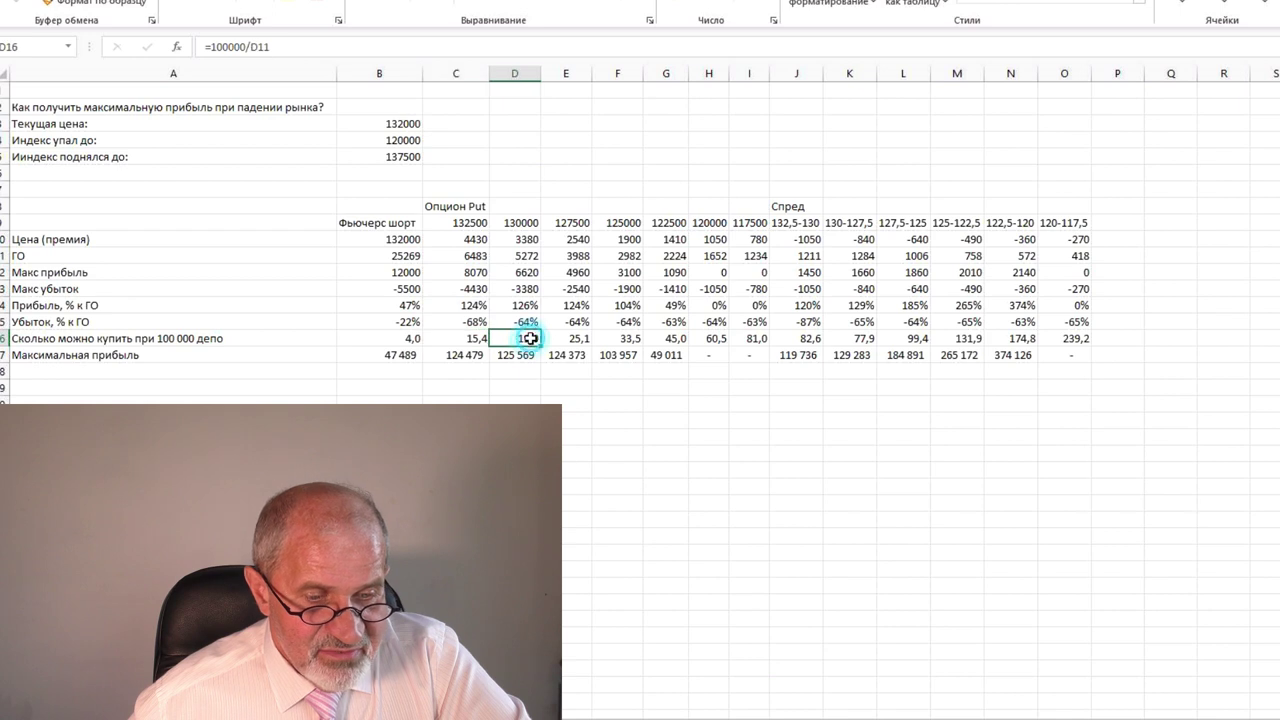
pyautogui.click(576, 340)
pyautogui.click(632, 341)
pyautogui.click(666, 341)
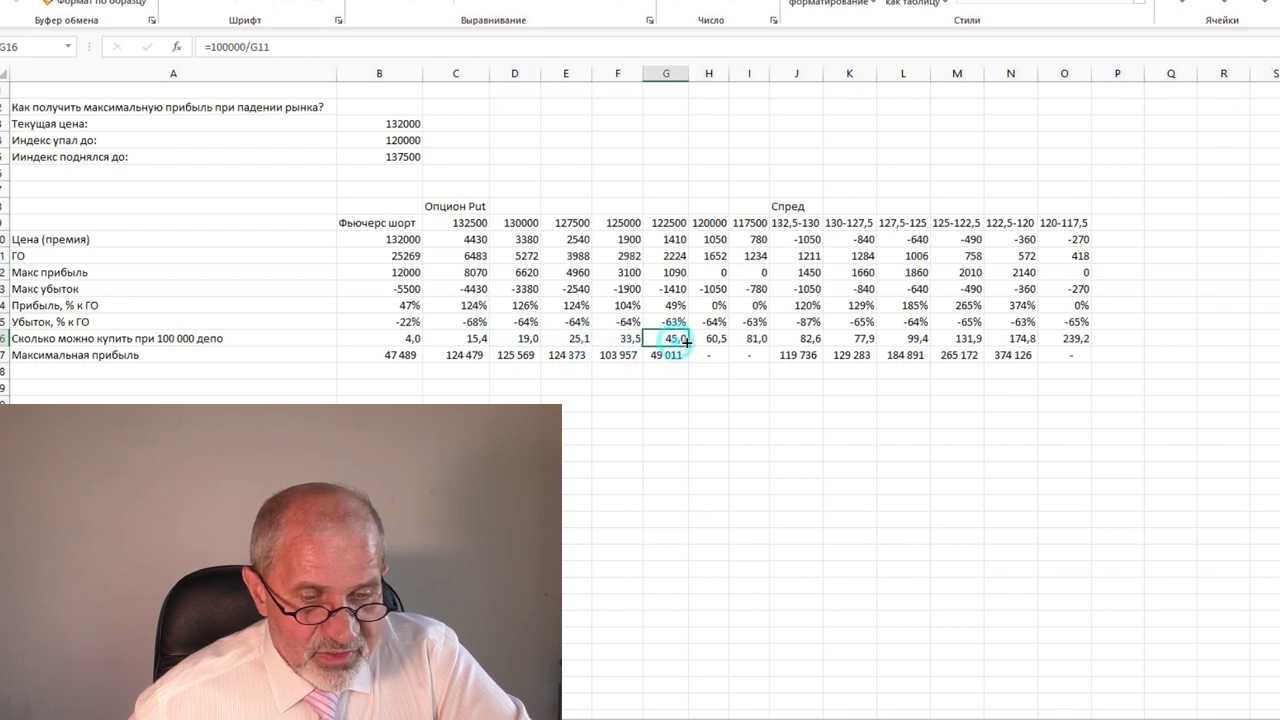
pyautogui.click(722, 341)
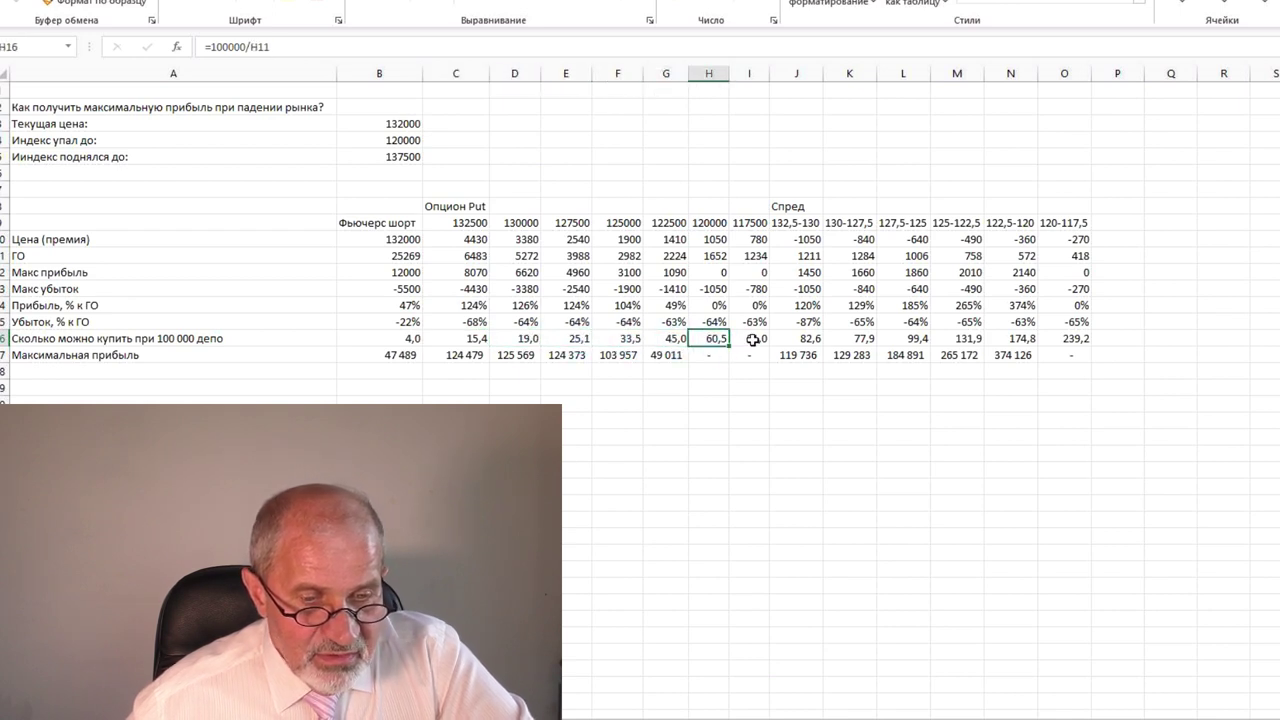
pyautogui.click(752, 340)
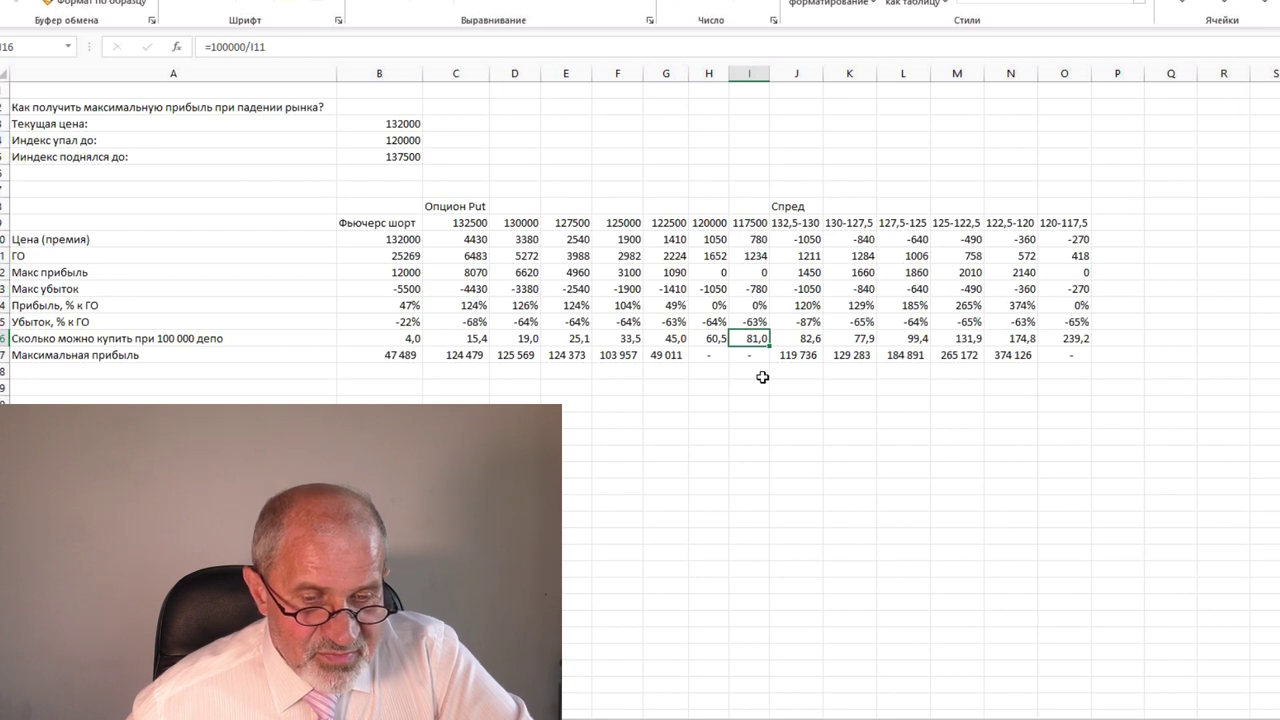
# - Review how many spreads from 132,5-130 to 120-117,5 can be bought on the 100 000 deposit
pyautogui.click(808, 340)
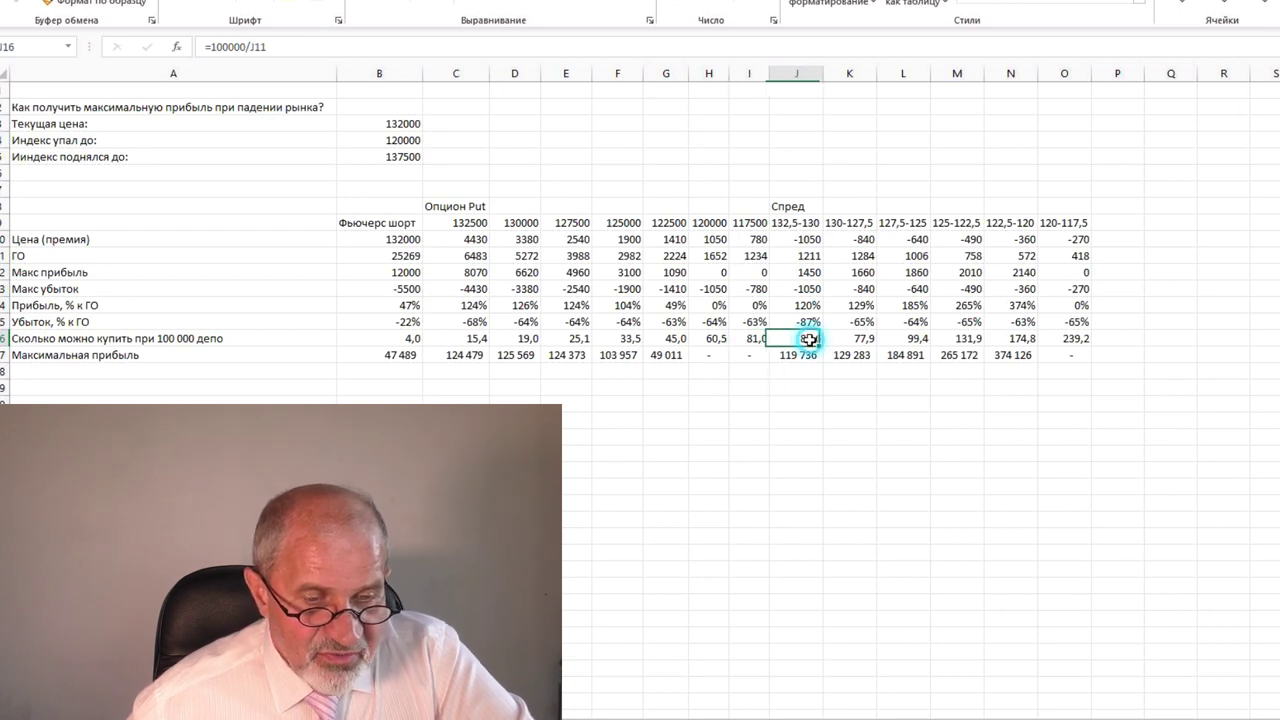
pyautogui.click(863, 340)
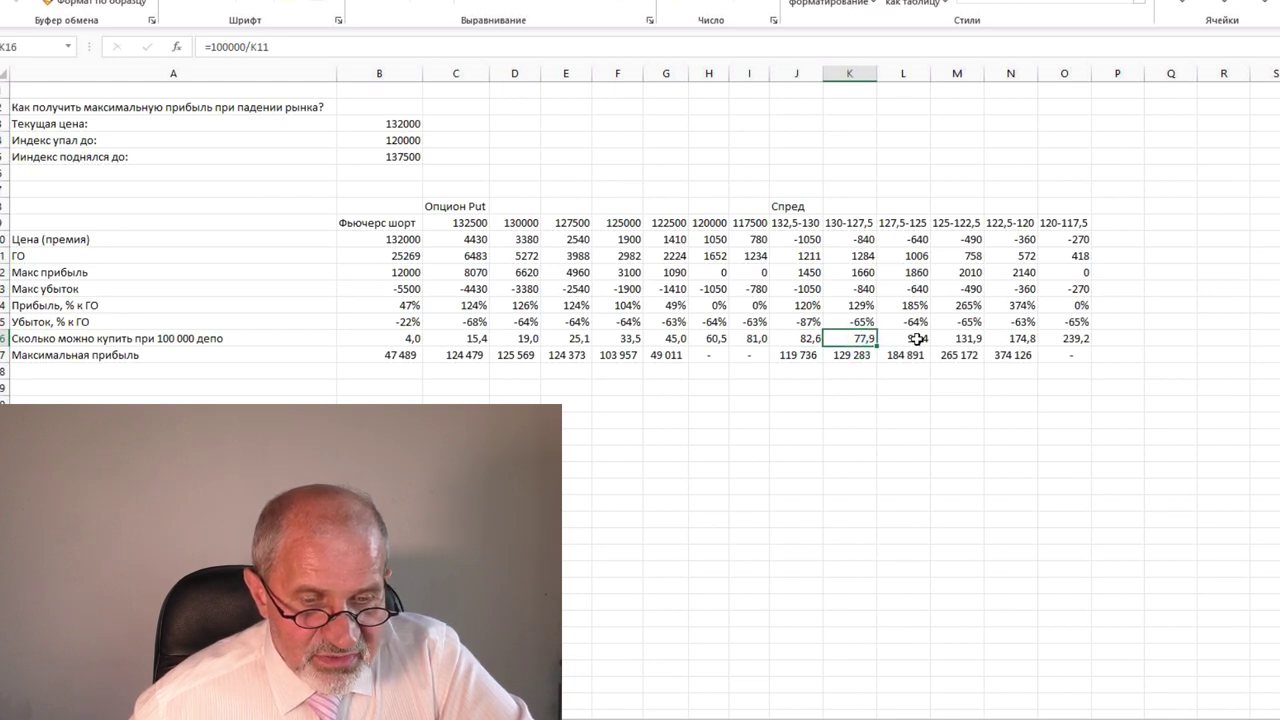
pyautogui.click(918, 341)
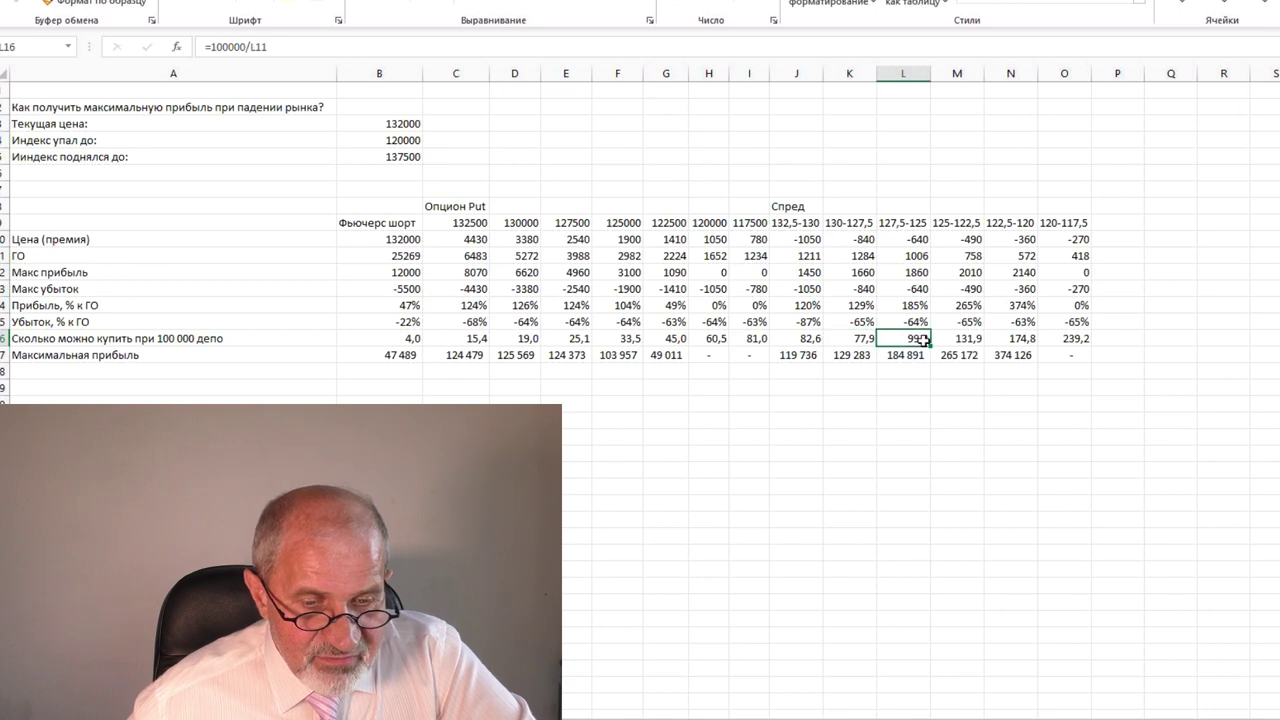
pyautogui.click(967, 341)
pyautogui.click(1022, 346)
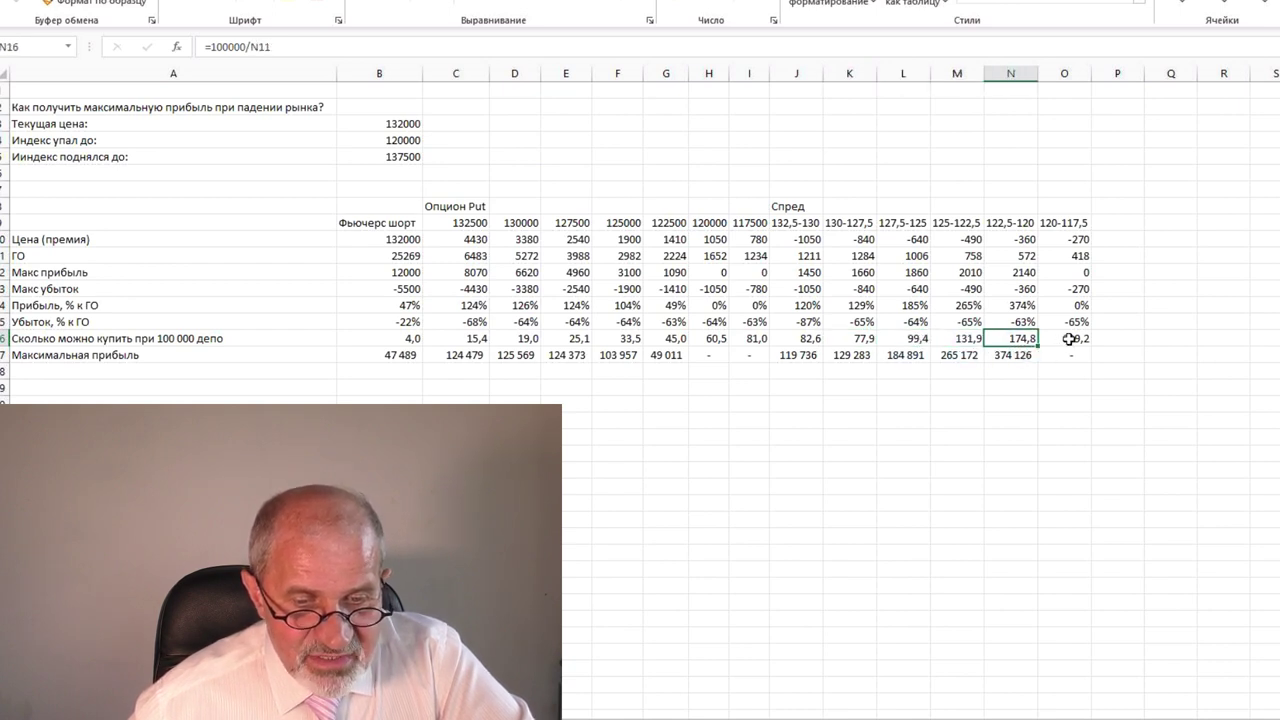
pyautogui.click(1069, 340)
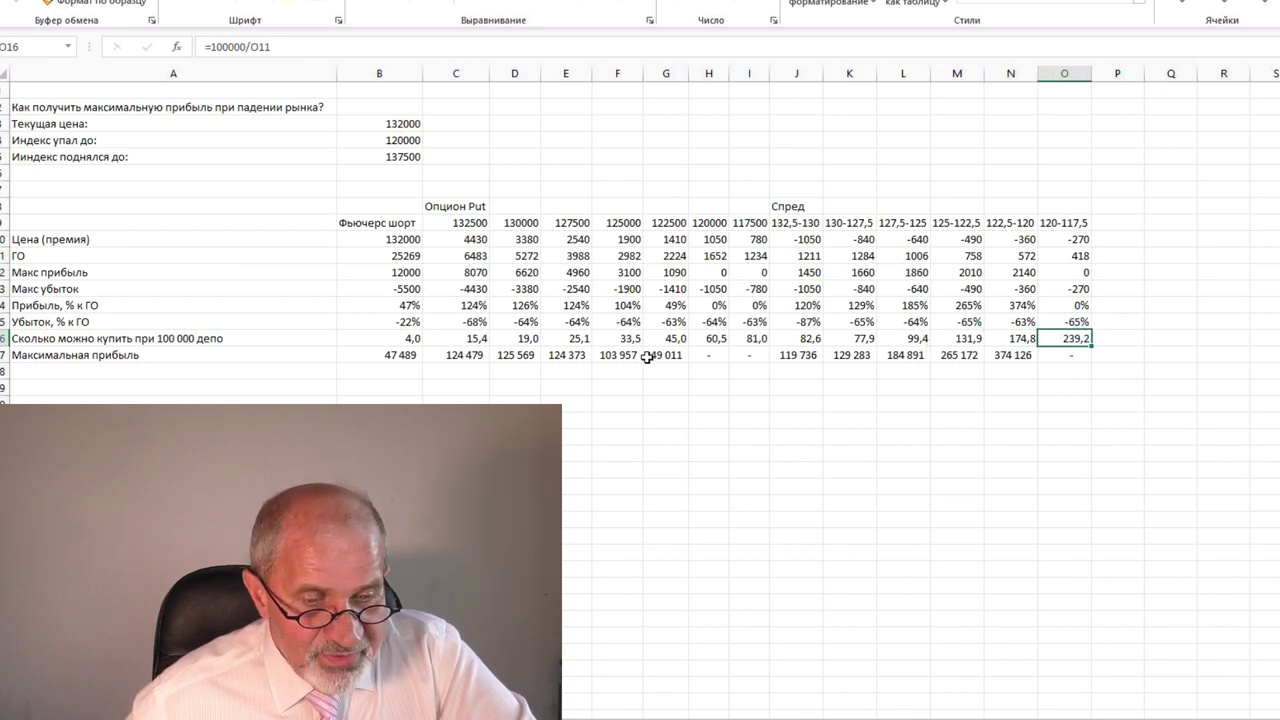
# - Compare the Максимальная прибыль on the whole deposit across the spreads from 132,5-130 to 120-117,5
pyautogui.click(796, 357)
pyautogui.click(845, 356)
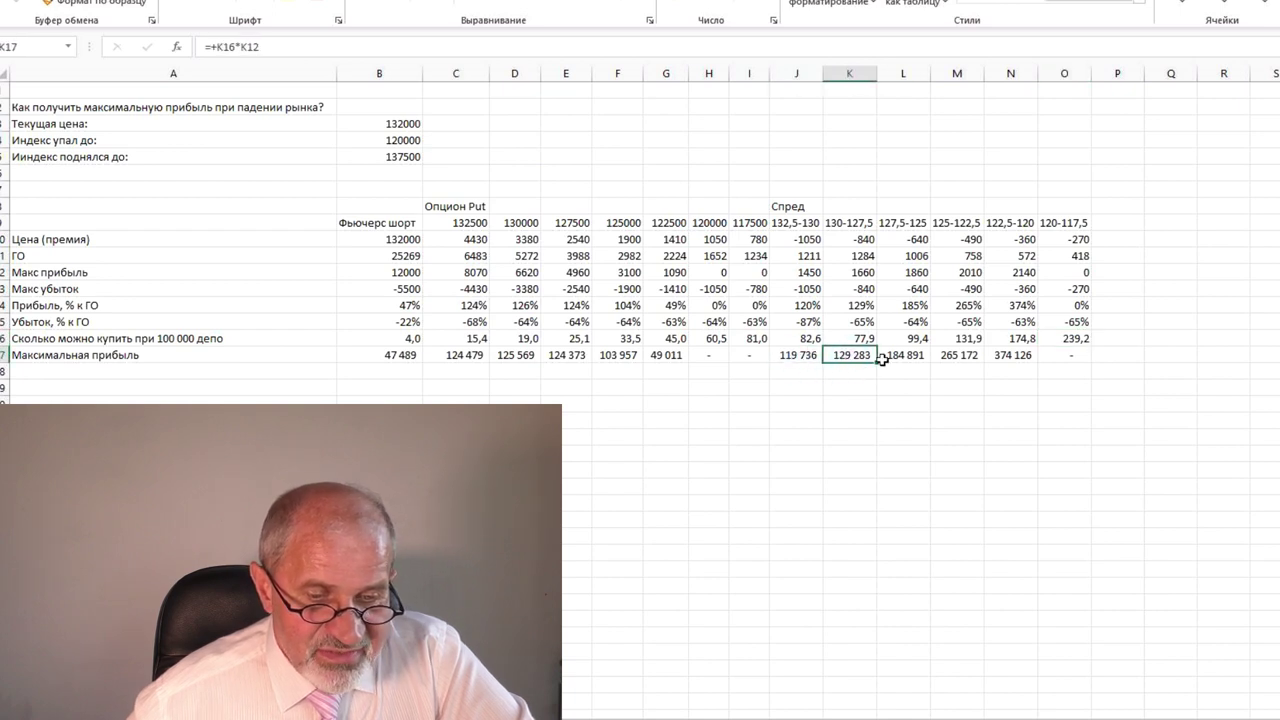
pyautogui.click(901, 357)
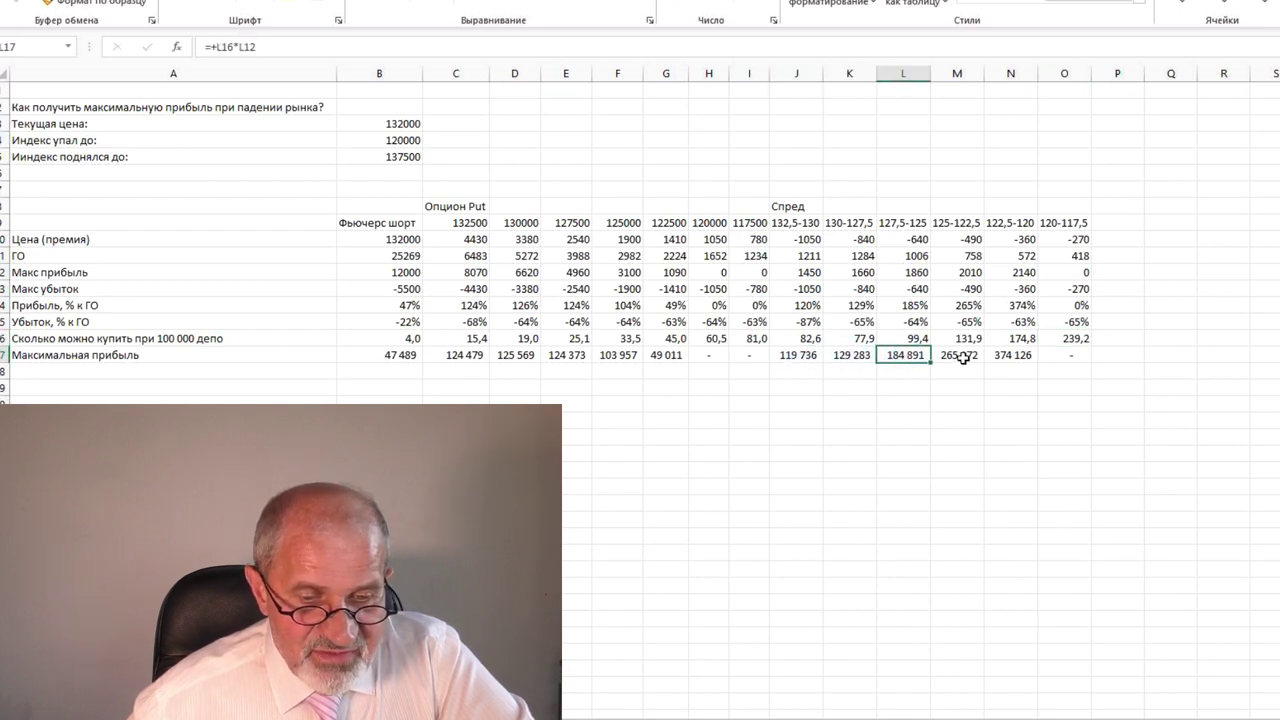
pyautogui.click(962, 357)
pyautogui.click(1008, 362)
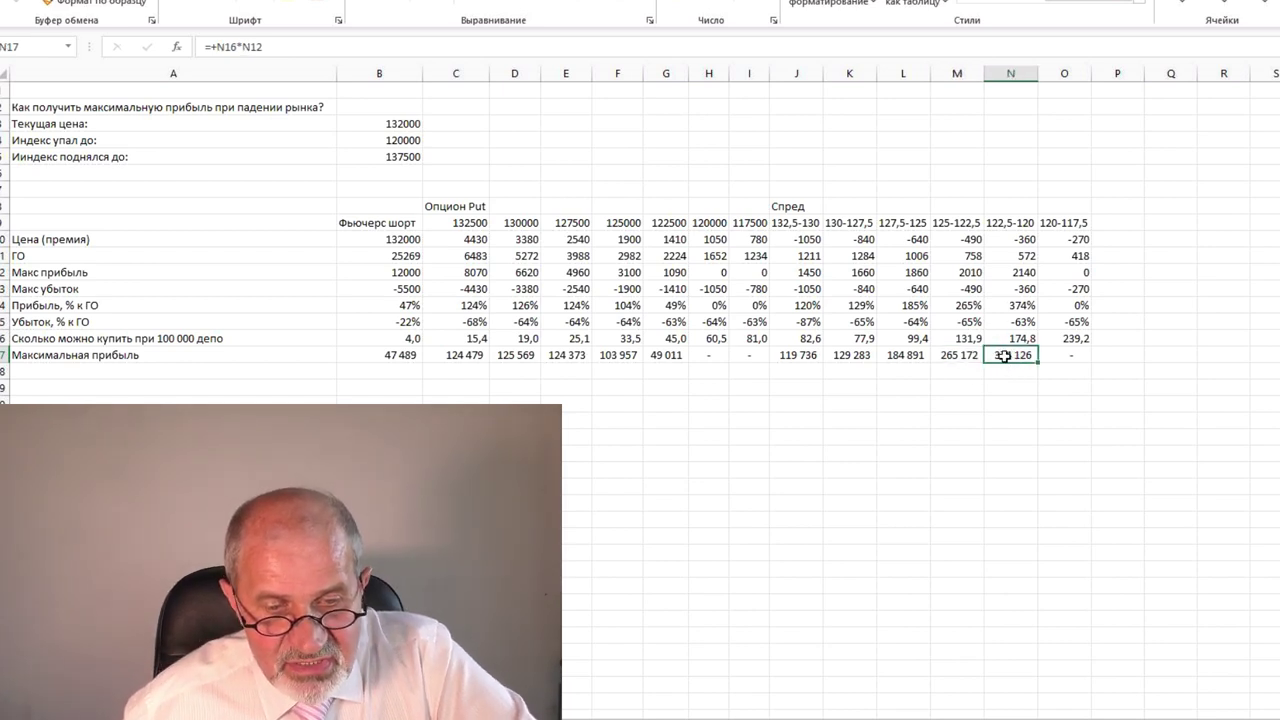
pyautogui.click(1052, 357)
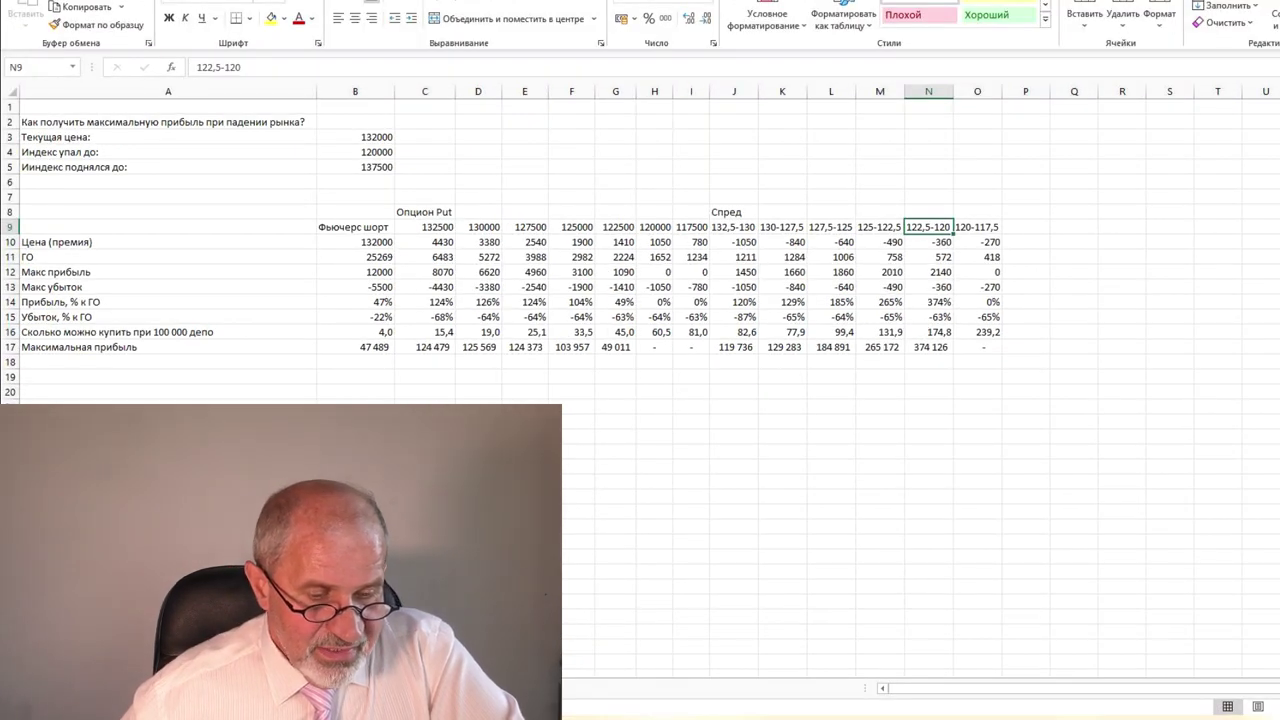
# - Switch to the QUIK trading terminal and examine the RTS-9.20 daily chart around 120 000 and the 17.09.2020 option board
pyautogui.hotkey('alt', 'Tab')
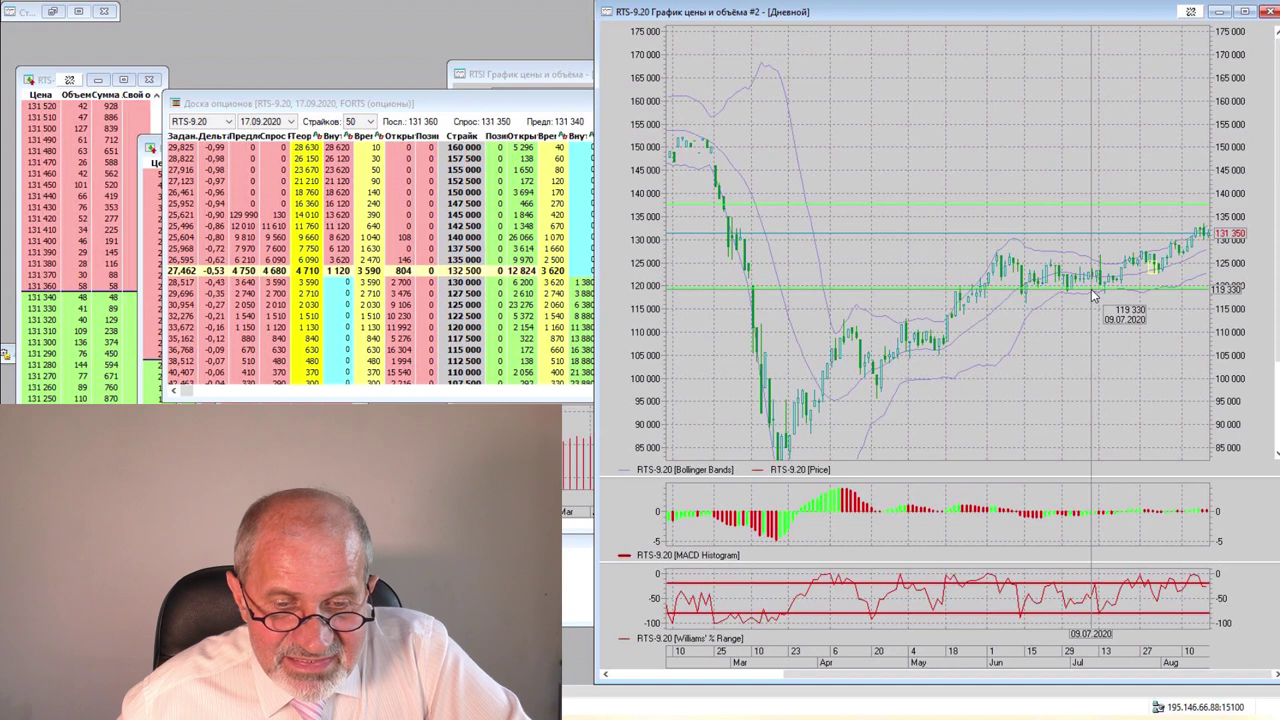
pyautogui.click(1205, 288)
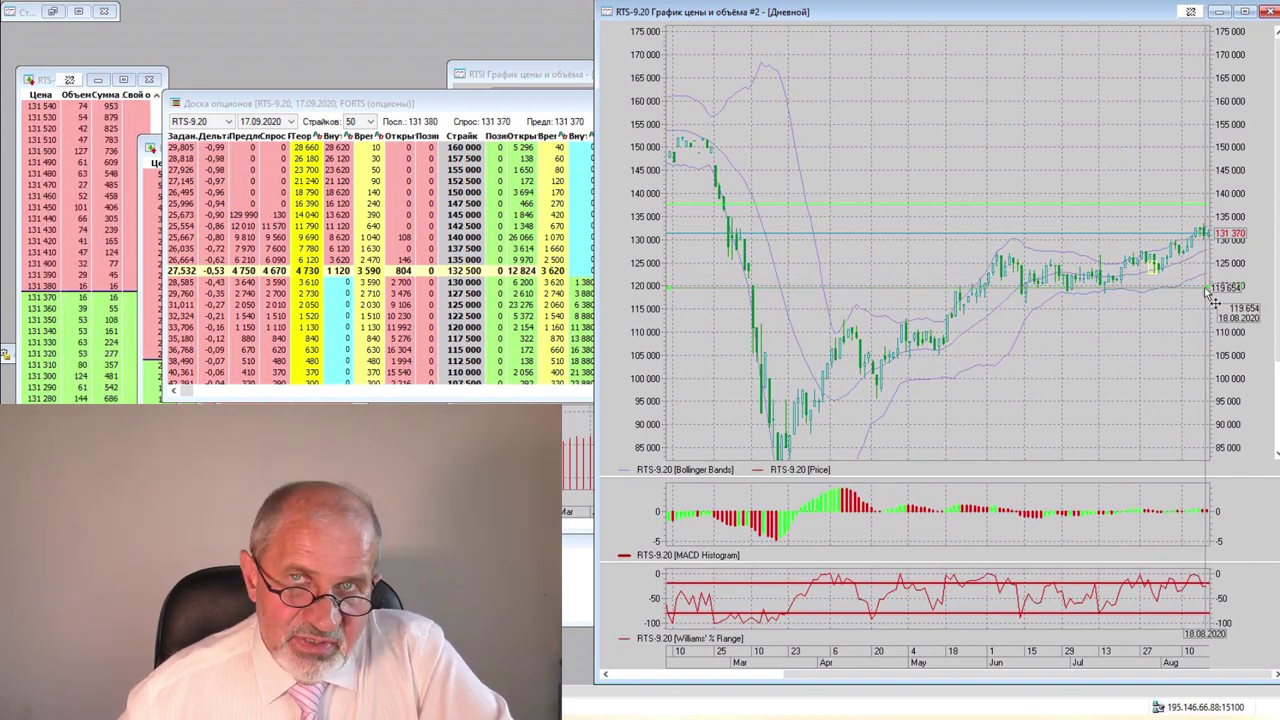
pyautogui.click(1211, 297)
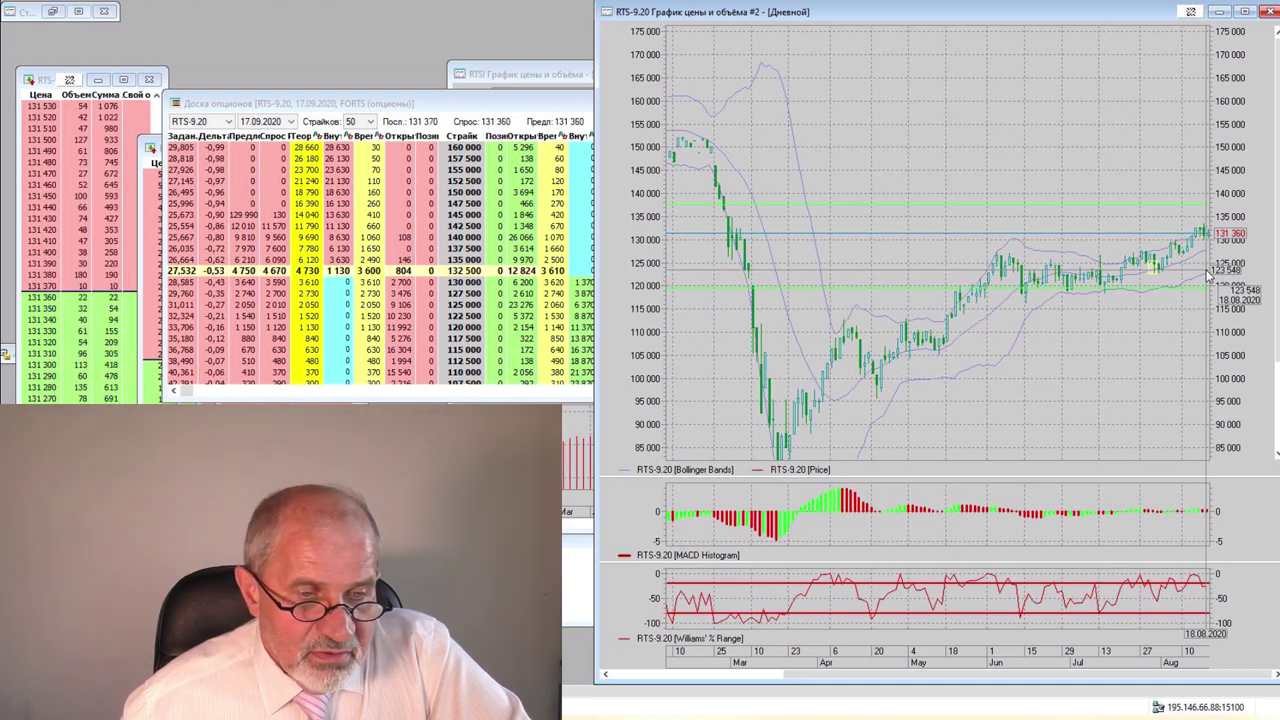
pyautogui.click(328, 104)
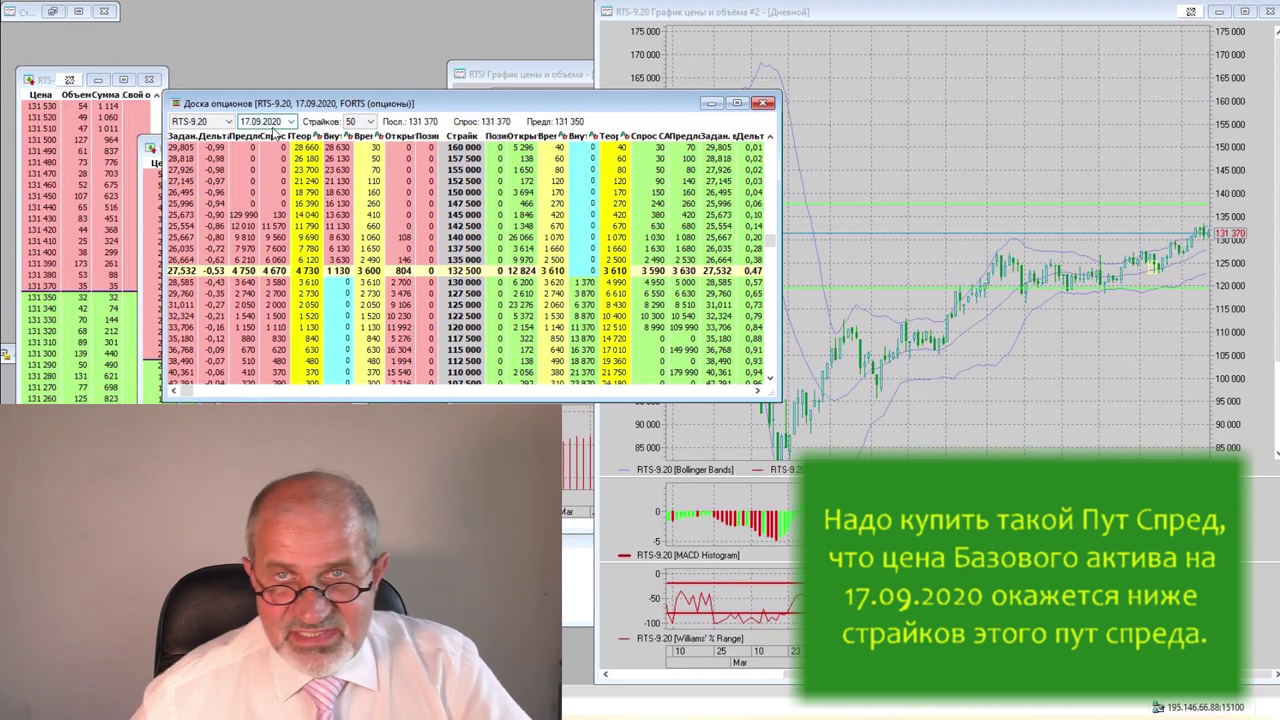
pyautogui.click(1186, 290)
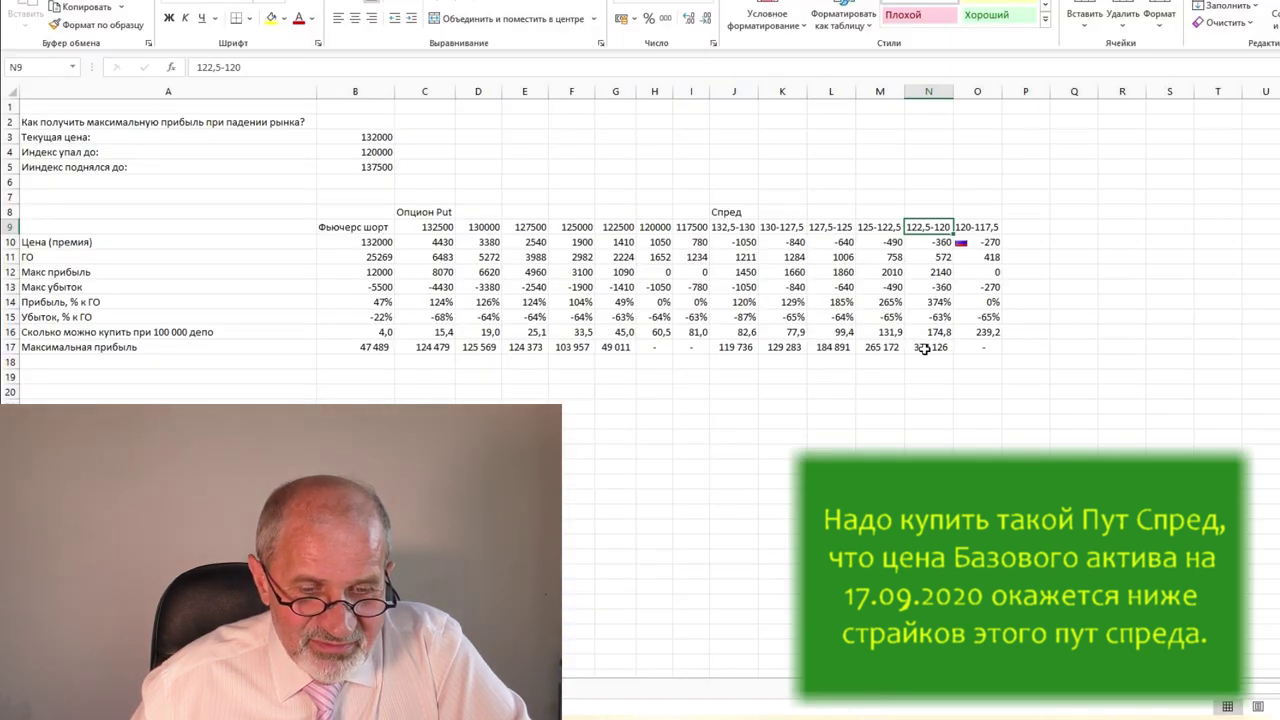
# - Return to the Excel comparison table and recheck the purchasable quantity and Максимальная прибыль of the 122,5-120 spread
pyautogui.click(910, 347)
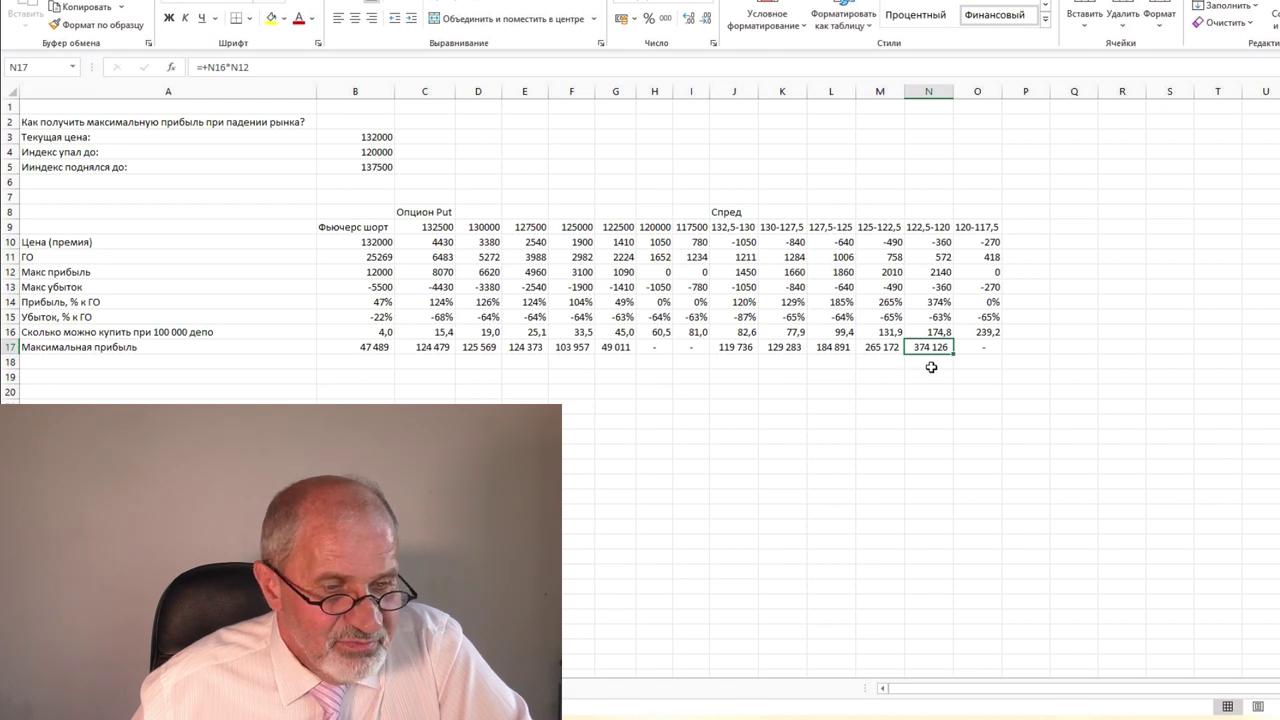
pyautogui.click(940, 332)
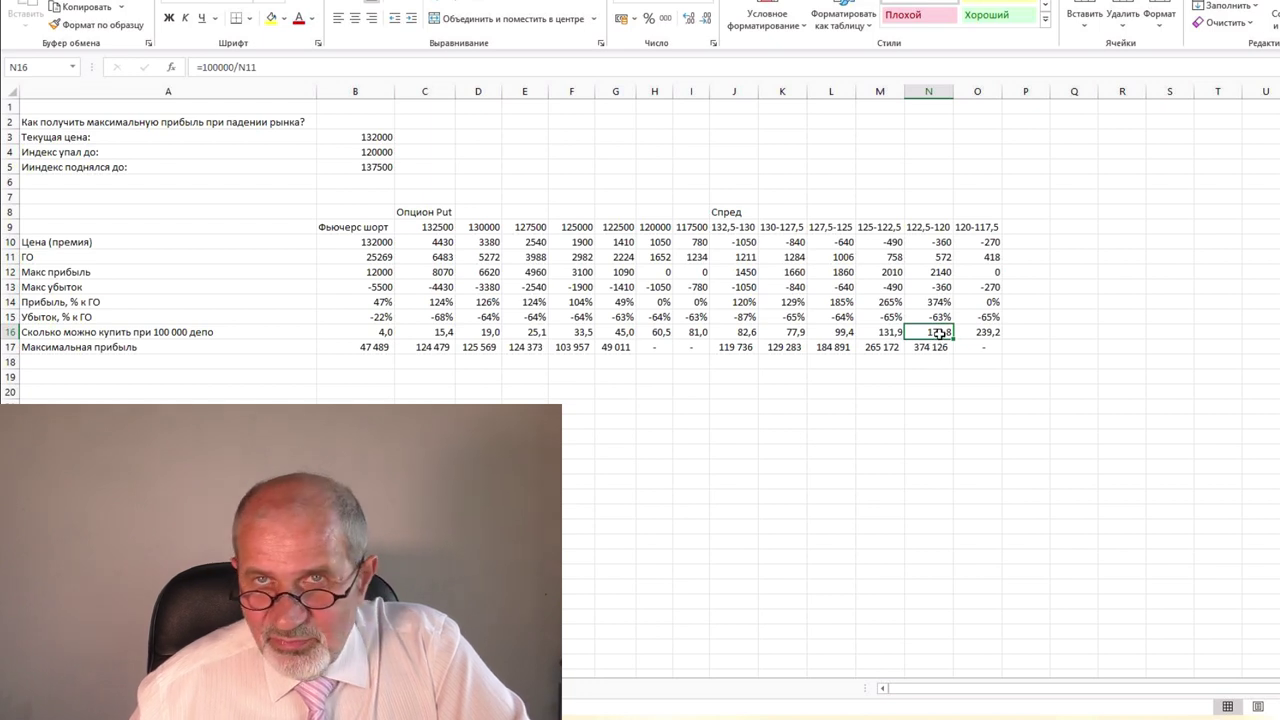
pyautogui.click(924, 347)
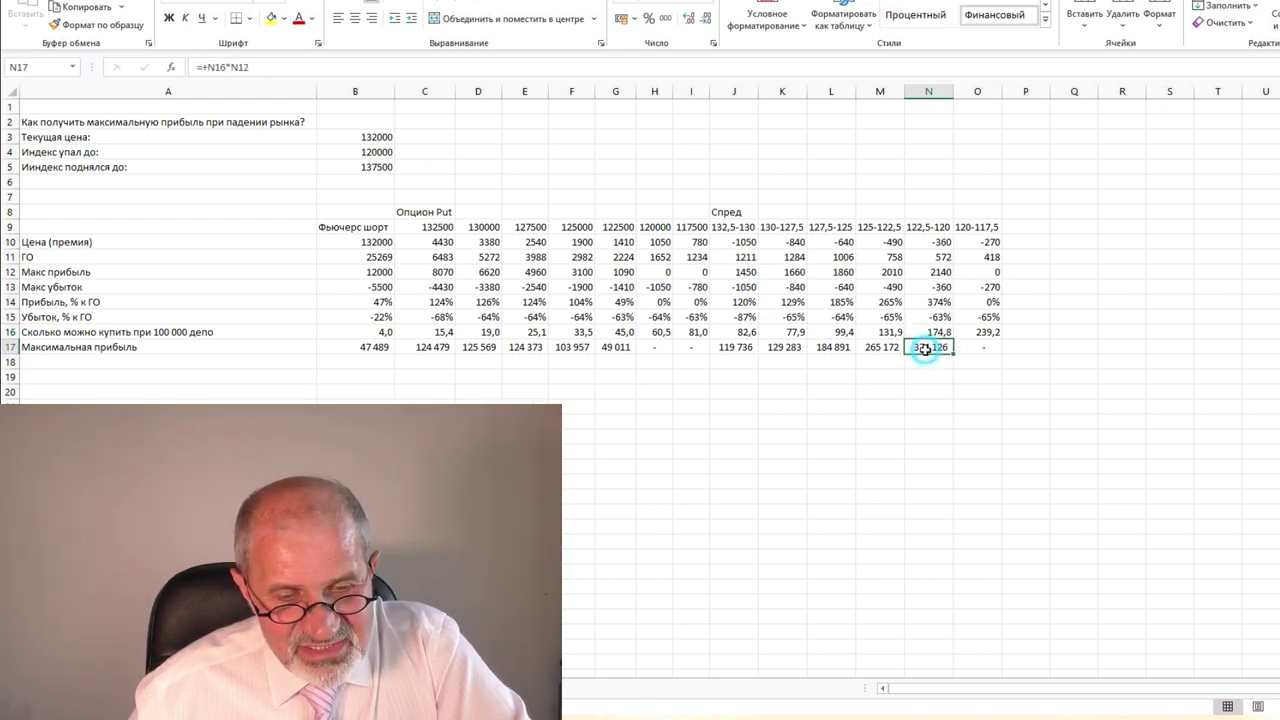